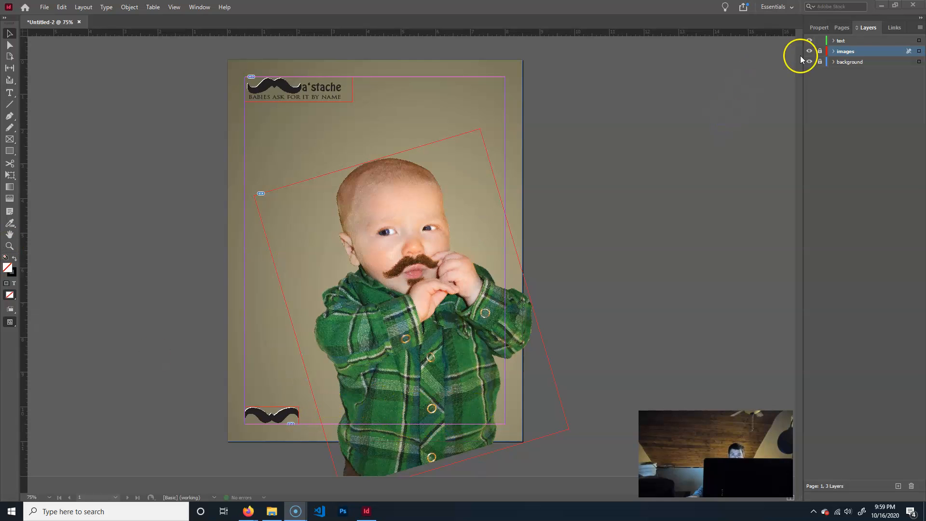
Make the text layer the active layer and choose the Rectangle Frame tool.
click(841, 41)
click(9, 93)
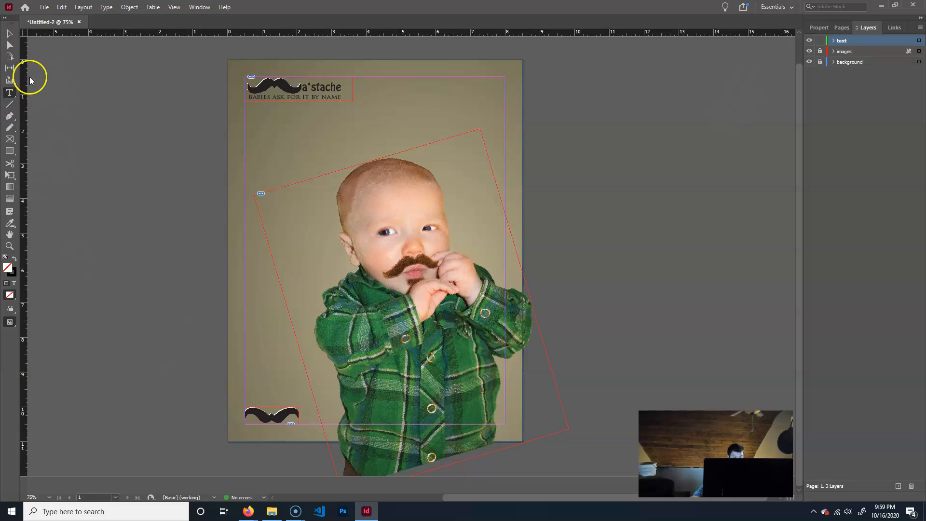
click(11, 139)
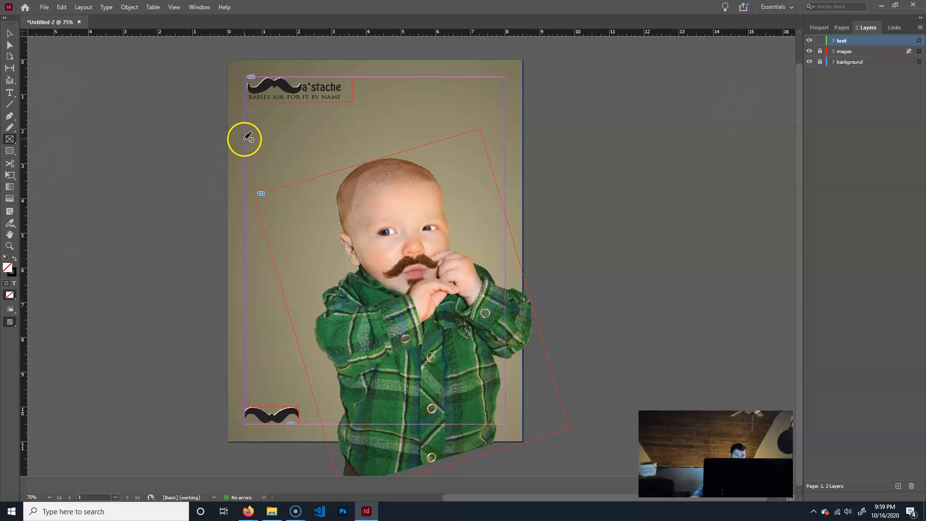
click(854, 41)
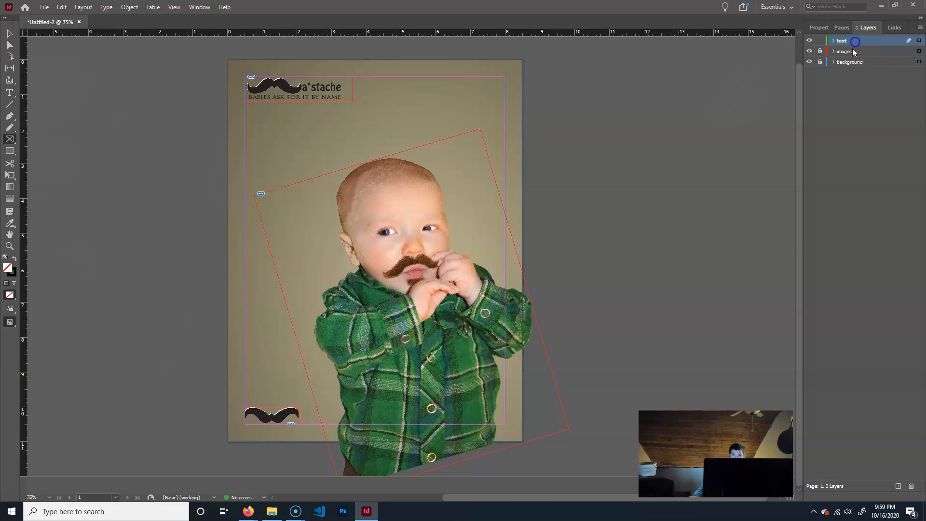
Try out a wide rectangular frame across the upper page with the sample text "dsaDASdas", and delete it.
drag(254, 137, 508, 181)
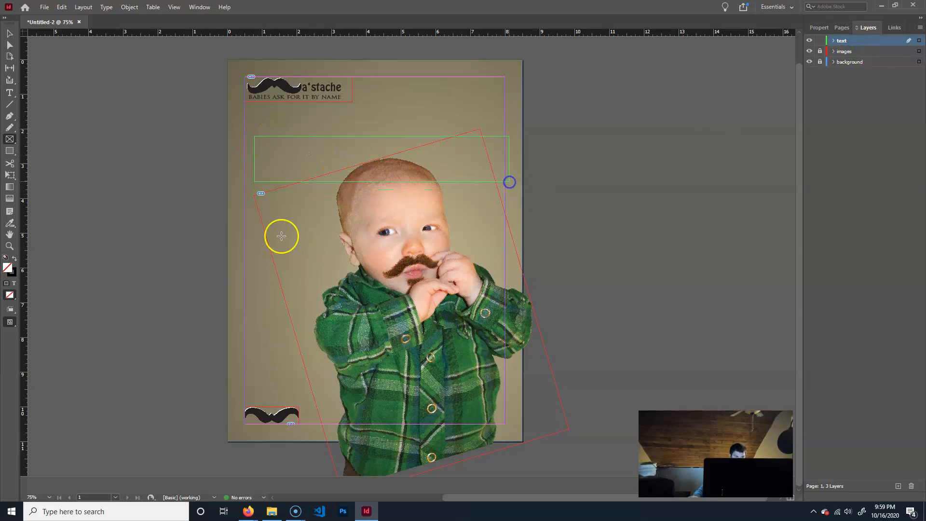
click(7, 94)
click(272, 145)
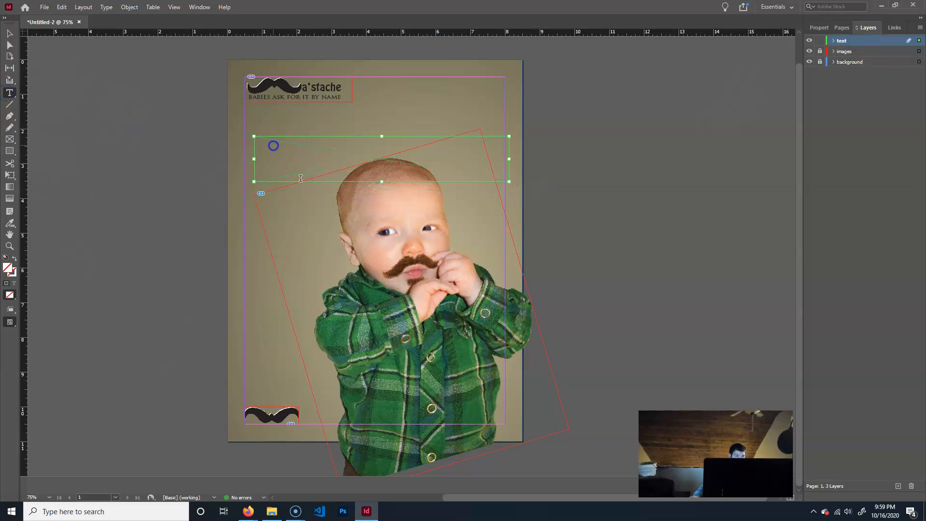
text(dsaDASdas)
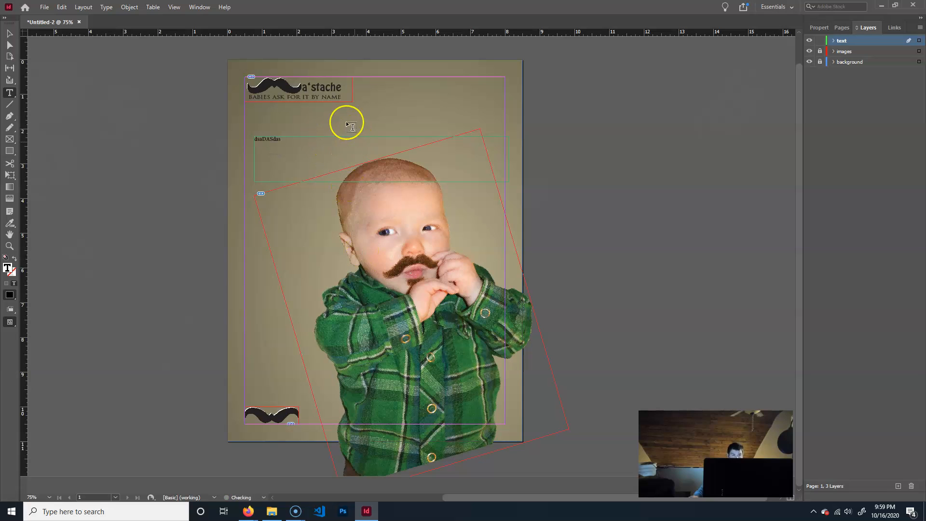
click(10, 32)
key(Delete)
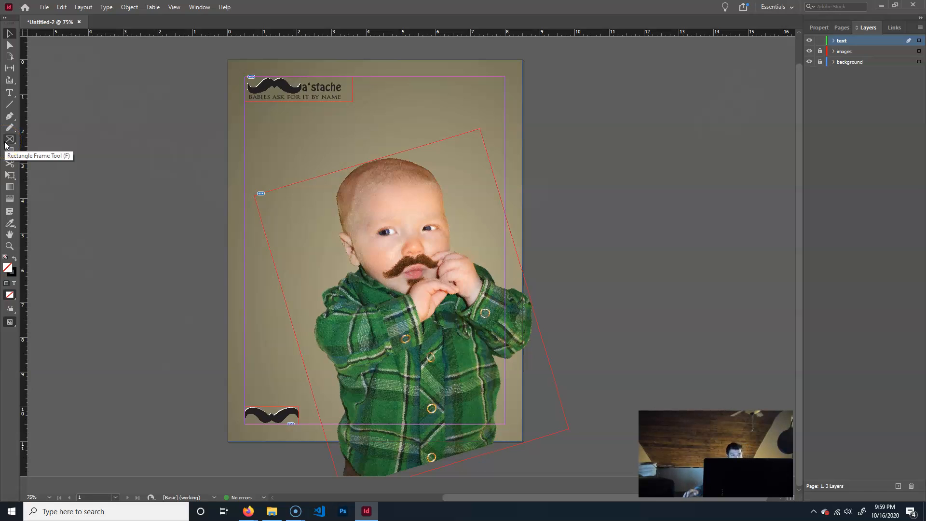
Create a text frame beside the lower mustache, ending at the page margin, and enter "hat is your baby wearing?" in it.
click(10, 92)
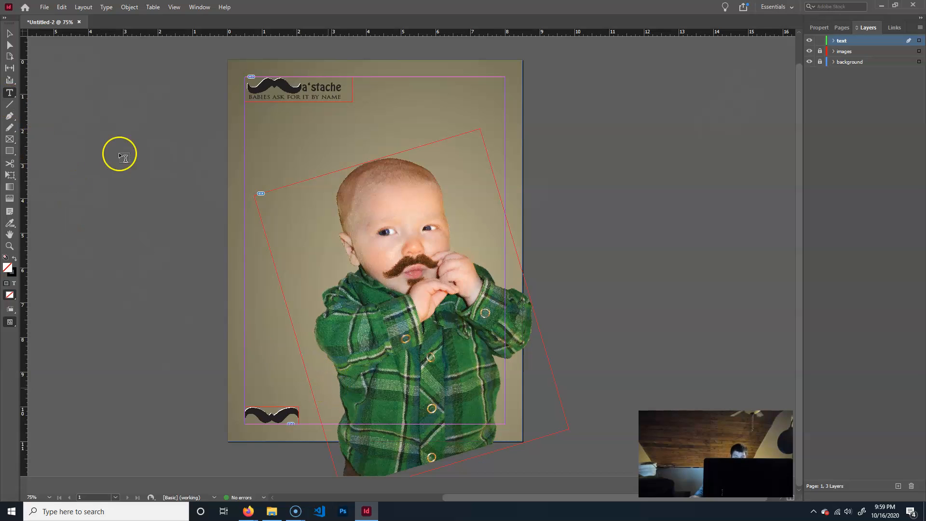
drag(306, 408, 502, 424)
click(318, 413)
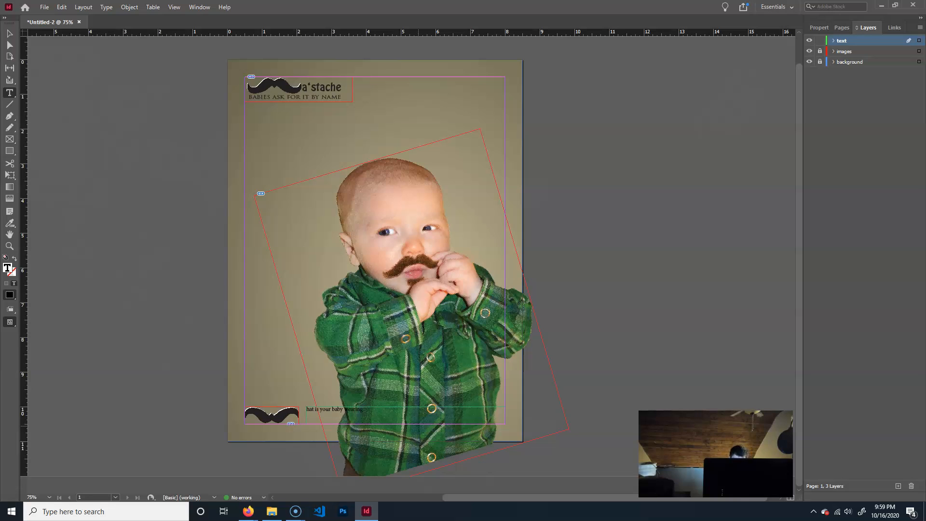
click(270, 426)
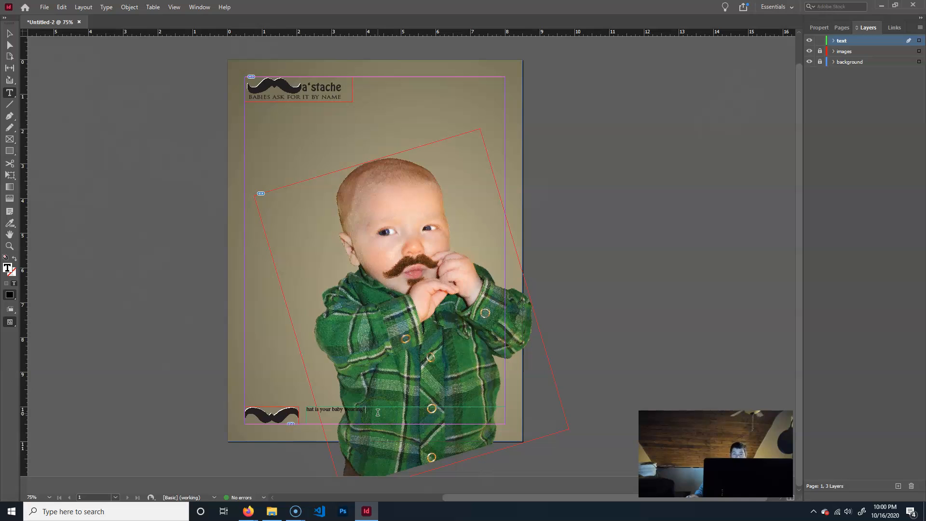
Examine the paragraph style and character style options available for the tagline text.
click(819, 28)
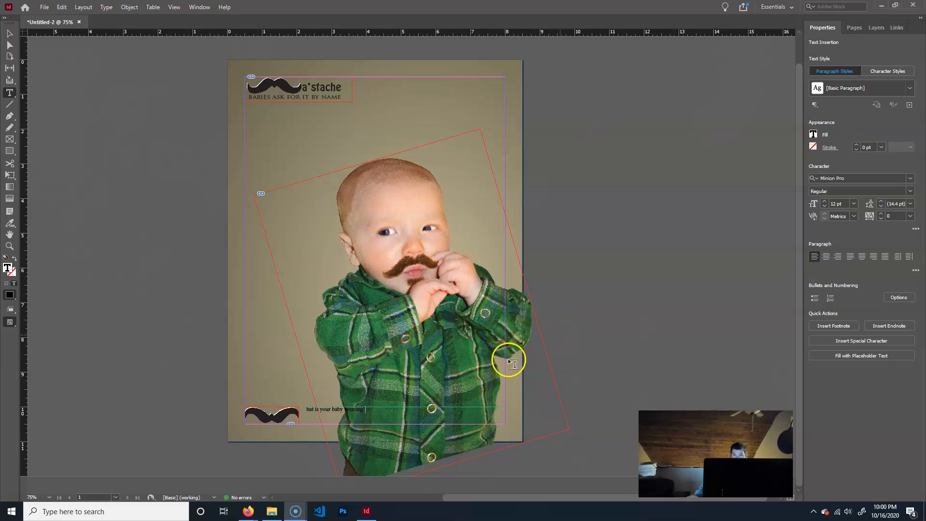
click(910, 88)
click(843, 455)
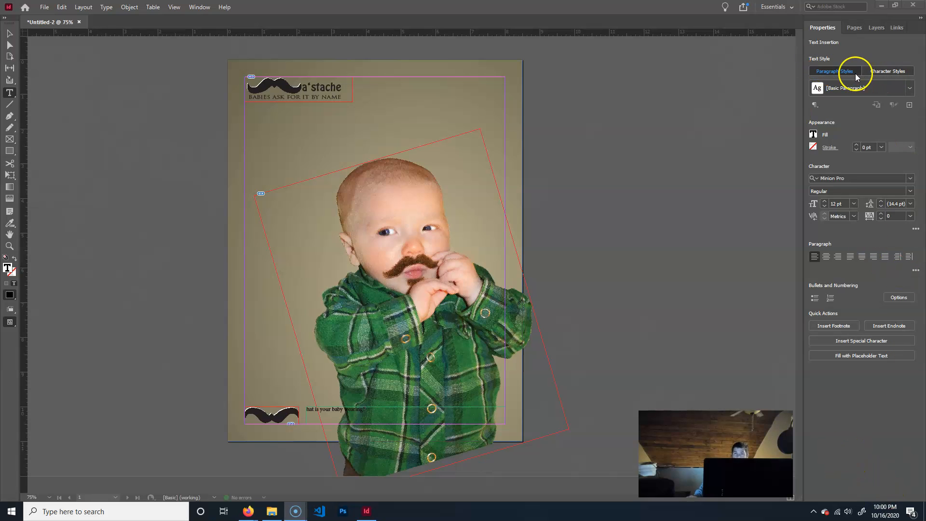
click(882, 71)
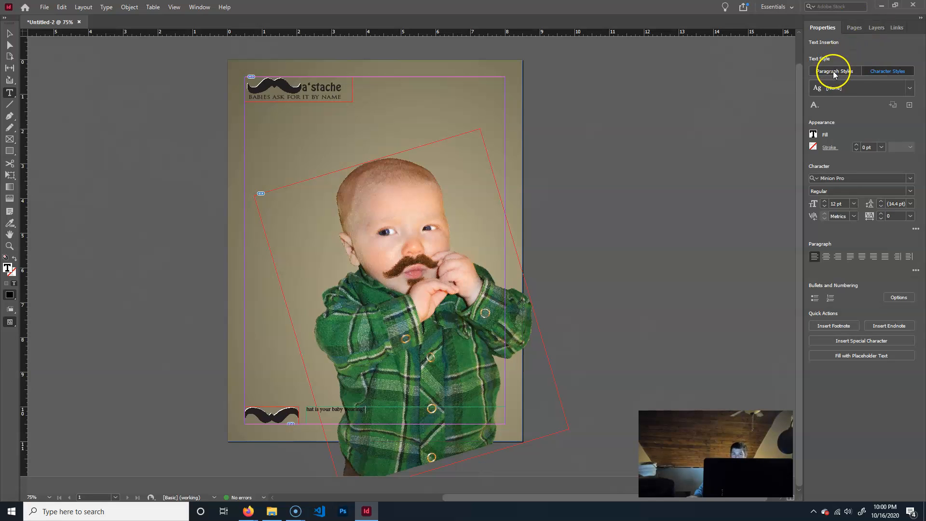
click(833, 71)
click(892, 74)
click(846, 73)
click(892, 73)
click(844, 71)
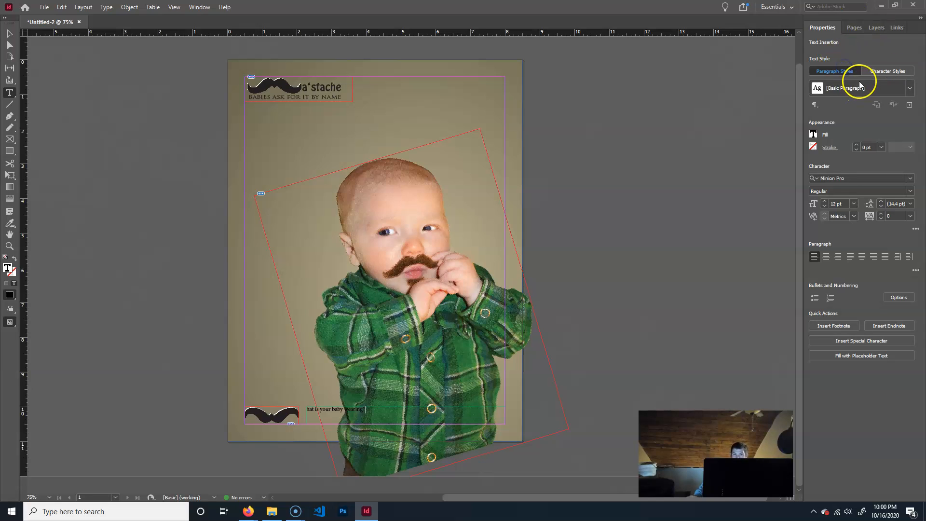
right_click(817, 106)
click(880, 47)
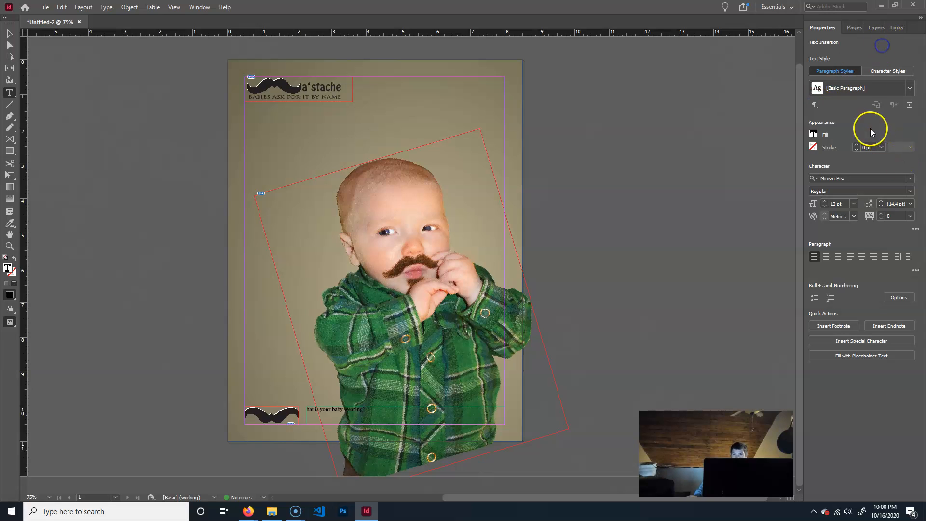
click(892, 73)
click(824, 73)
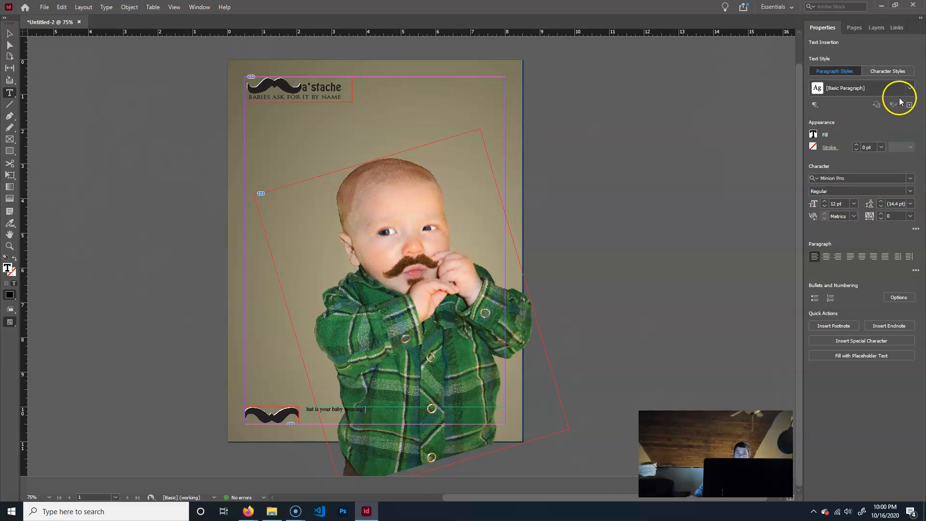
click(889, 72)
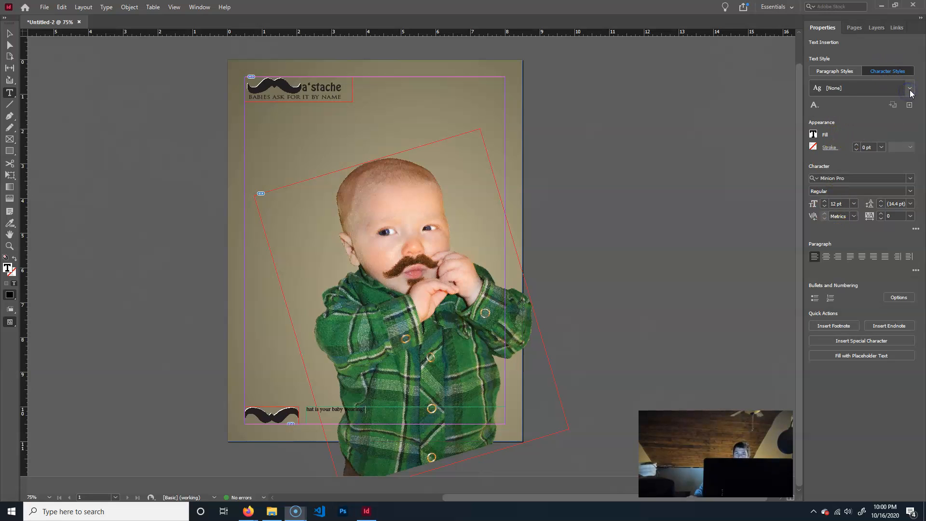
click(845, 71)
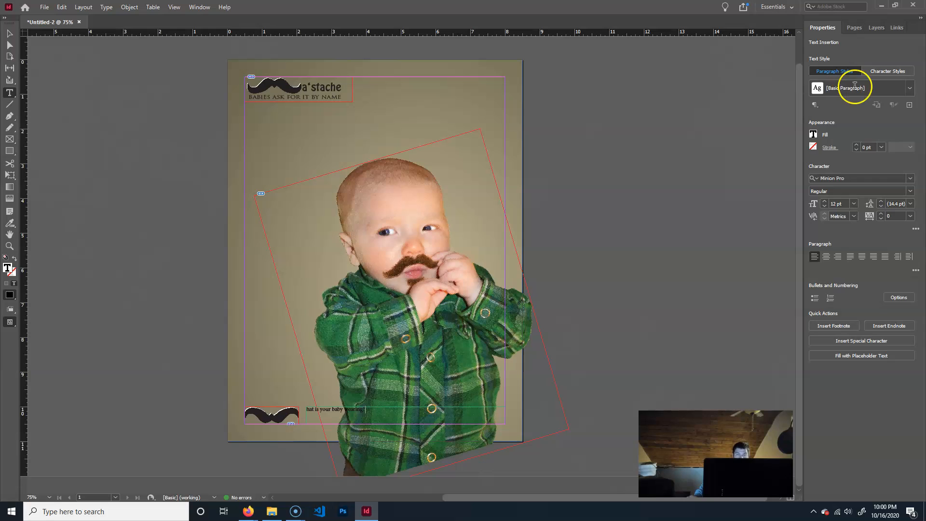
Create a new paragraph style for the tagline text, keeping its default name.
click(909, 106)
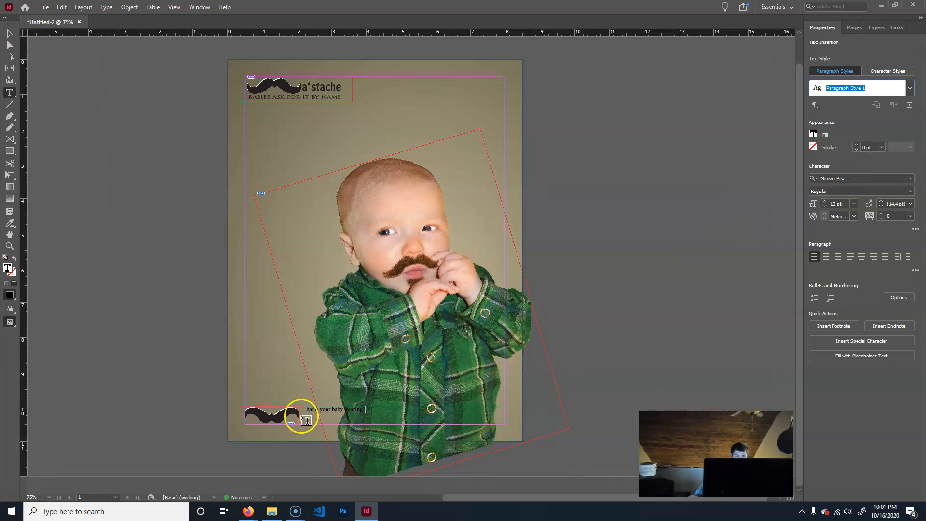
click(911, 180)
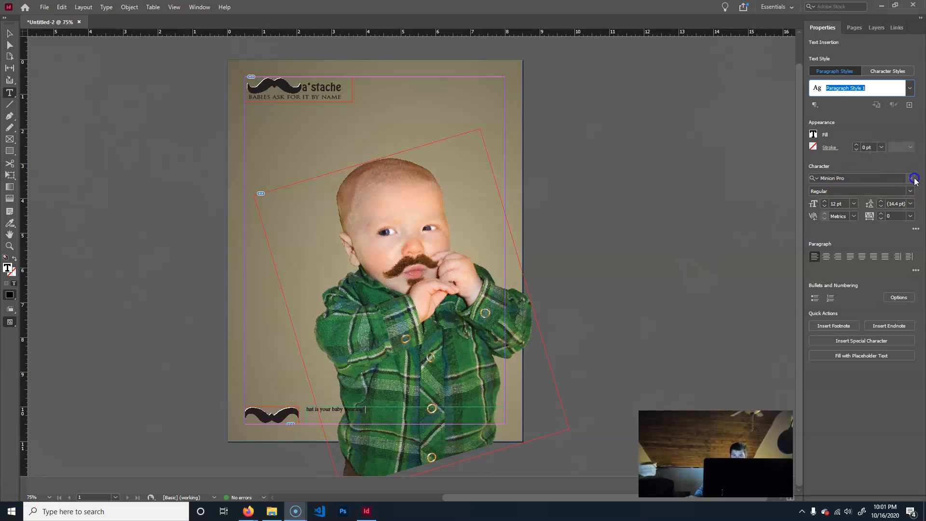
click(910, 181)
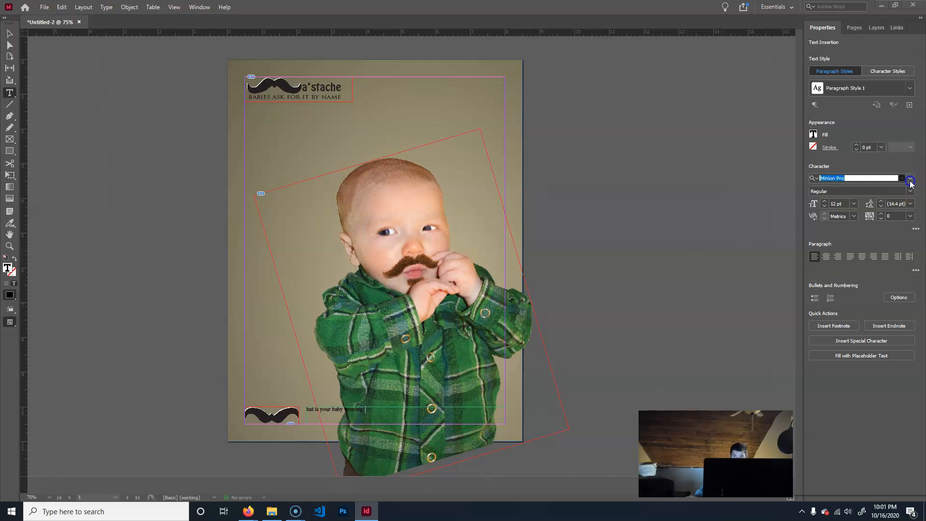
Try to open the list of font families for the tagline text.
click(910, 181)
click(911, 180)
click(912, 180)
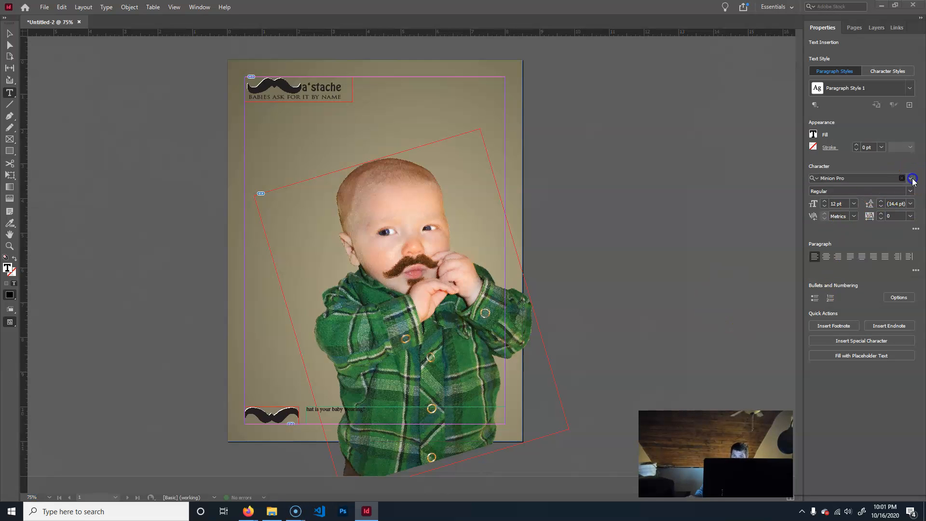
click(912, 180)
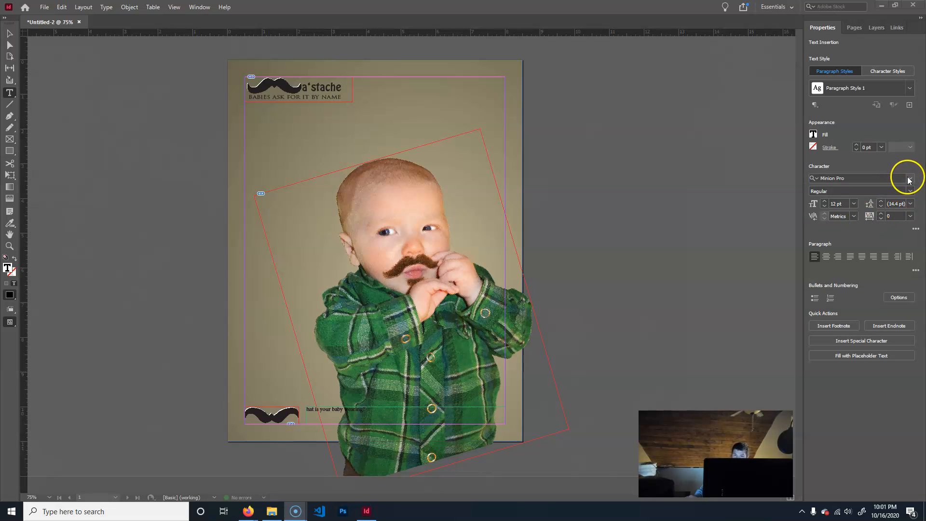
click(910, 180)
click(911, 179)
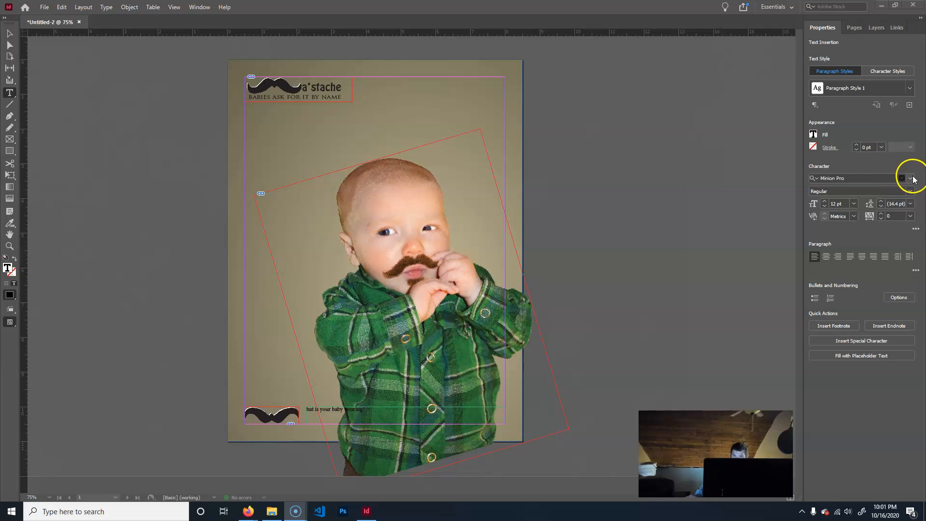
click(862, 179)
click(902, 179)
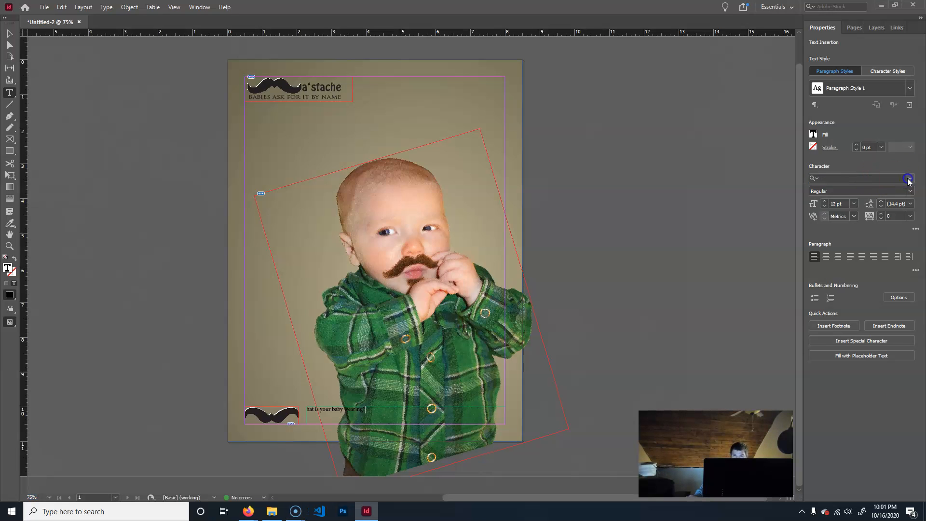
click(909, 180)
click(910, 180)
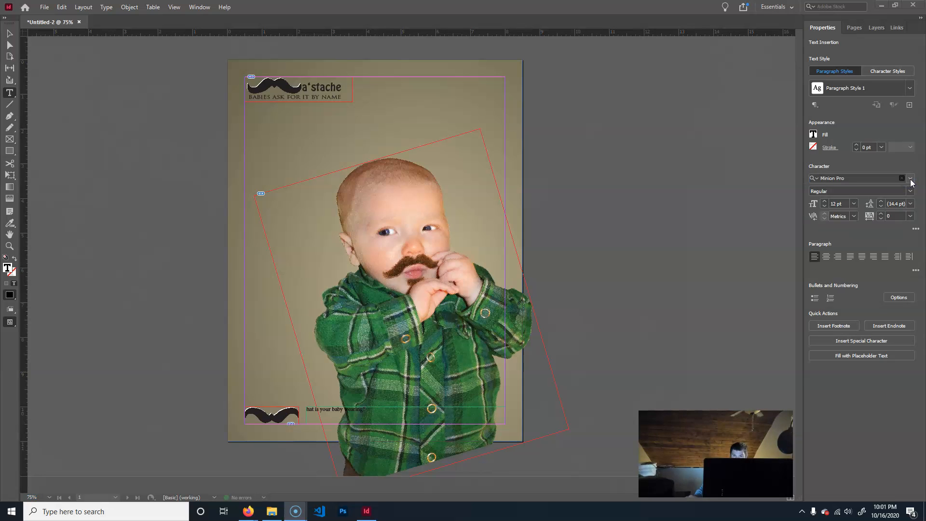
click(911, 179)
click(910, 180)
key(shift+x)
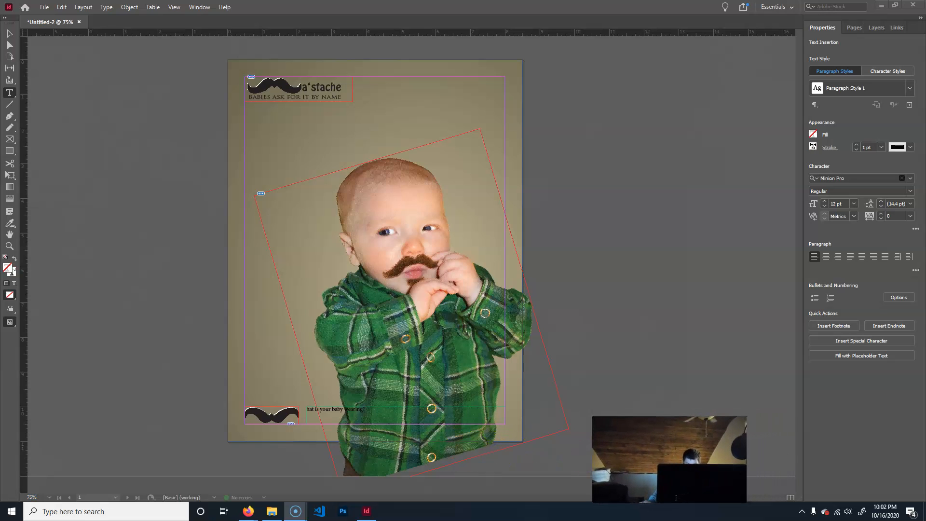
drag(435, 435, 627, 441)
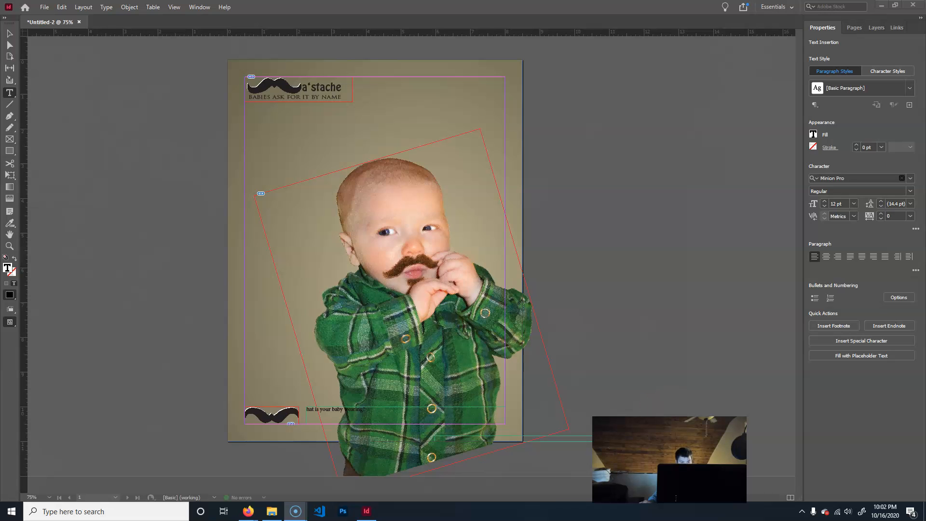
click(9, 33)
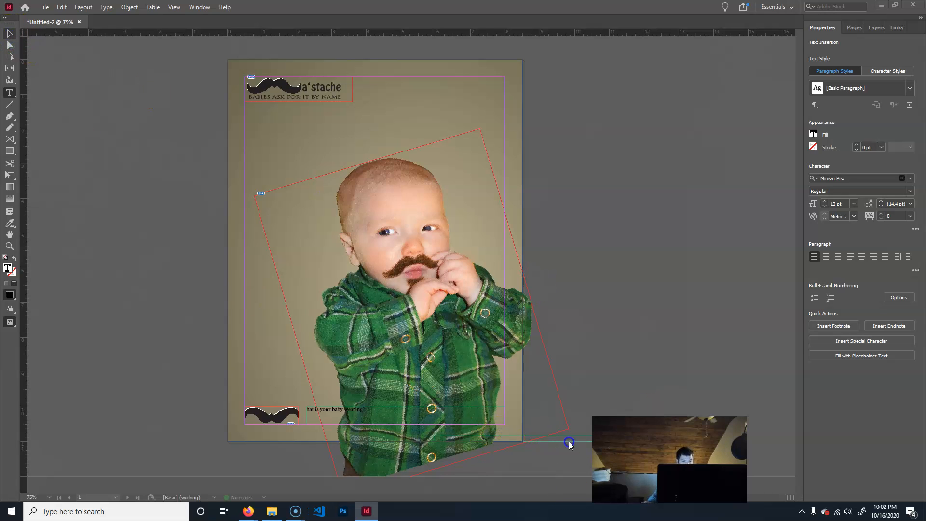
key(Escape)
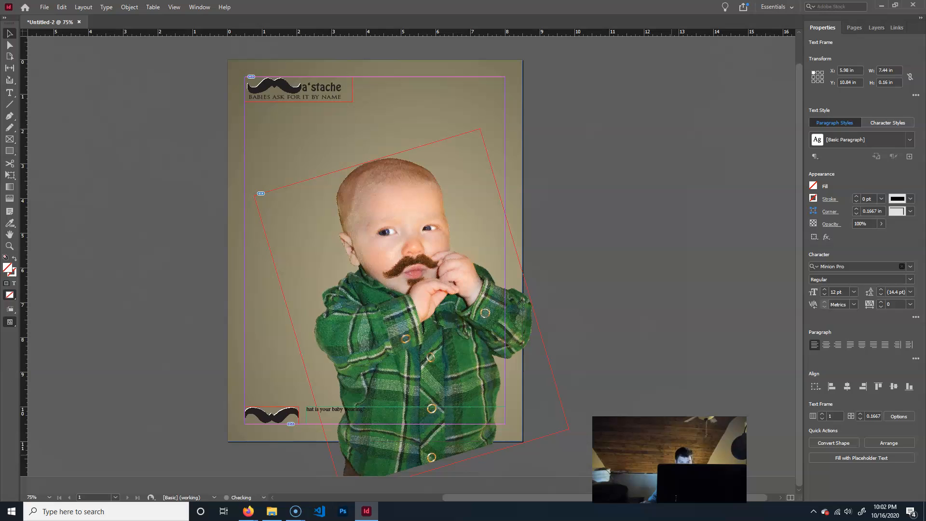
click(451, 415)
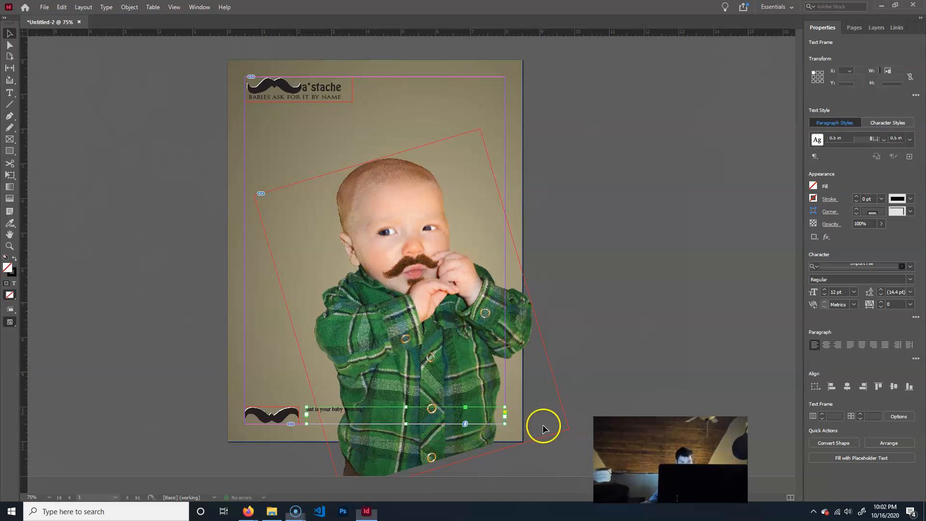
click(540, 444)
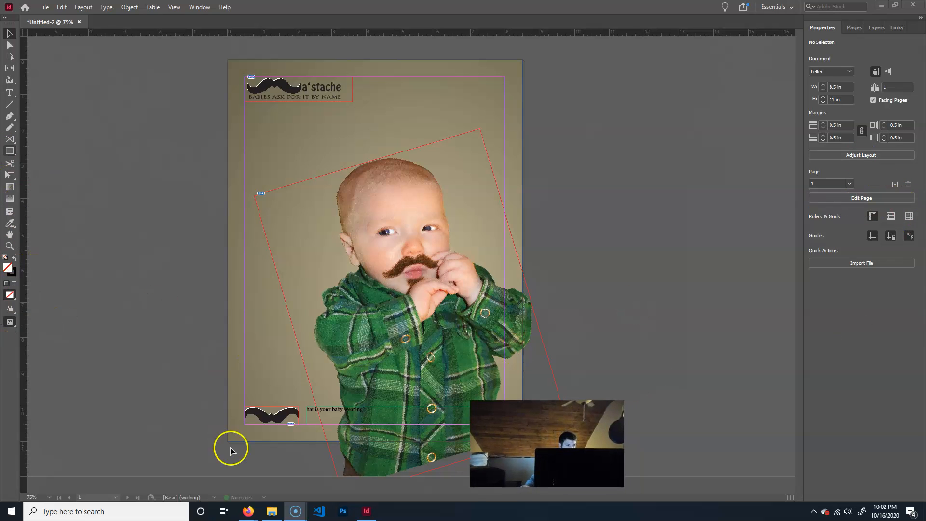
Place the text cursor in the tagline beside the lower mustache and open the list of font families.
click(308, 418)
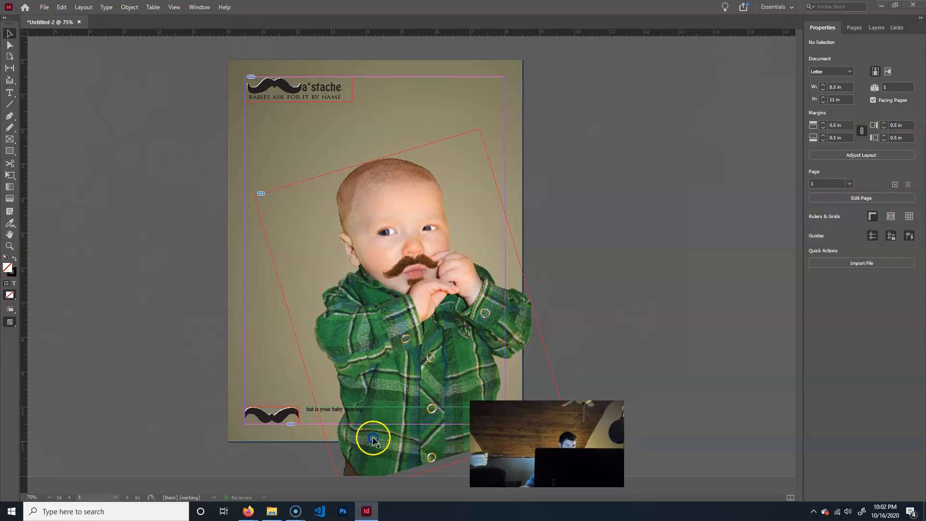
click(345, 410)
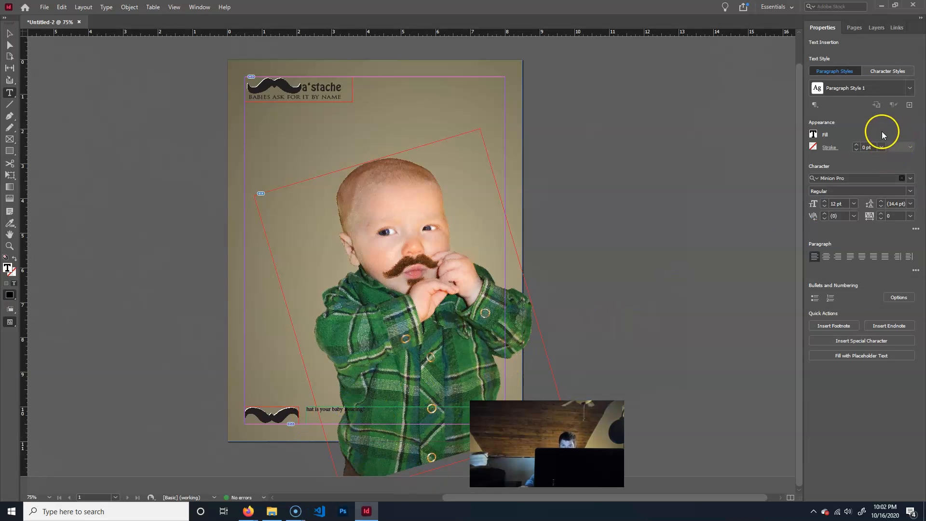
click(366, 418)
click(909, 179)
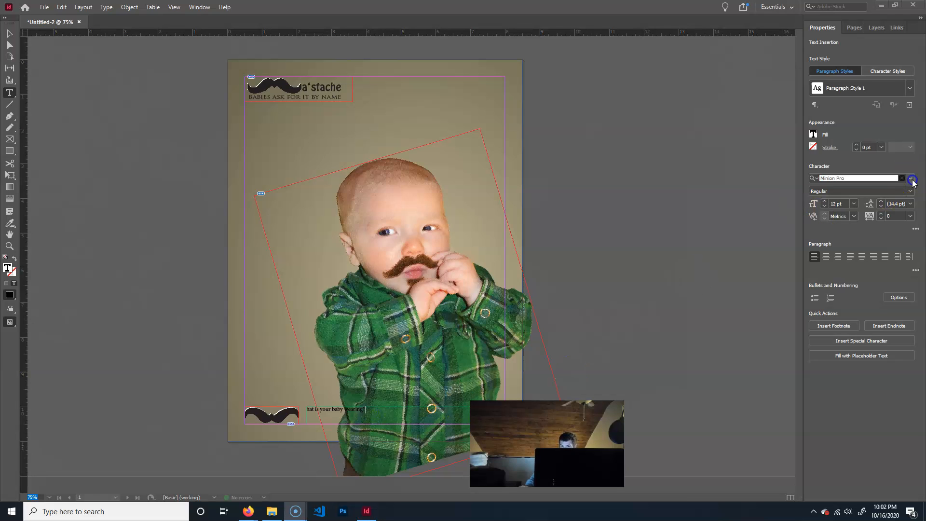
click(912, 181)
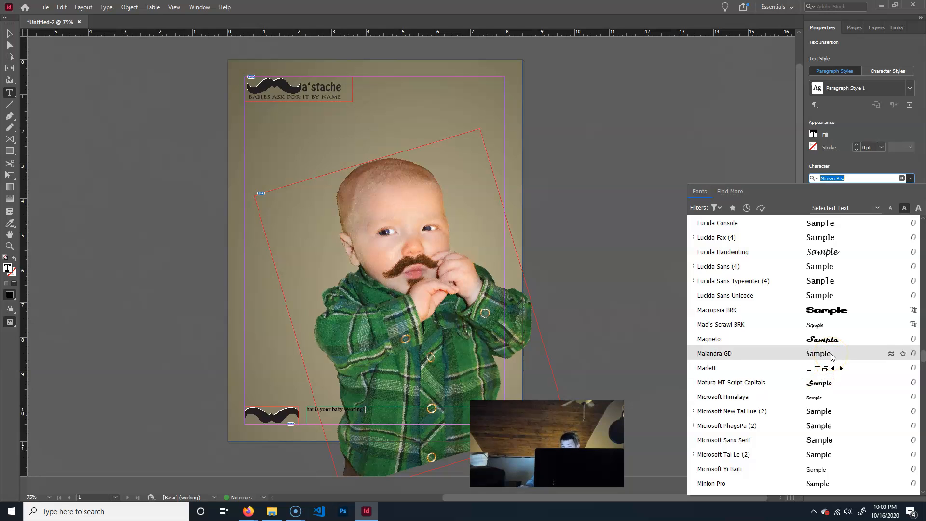
Browse the font families and try to apply Rockwell Extra Bold to the tagline with only the text cursor placed.
scroll(831, 357, down, 4)
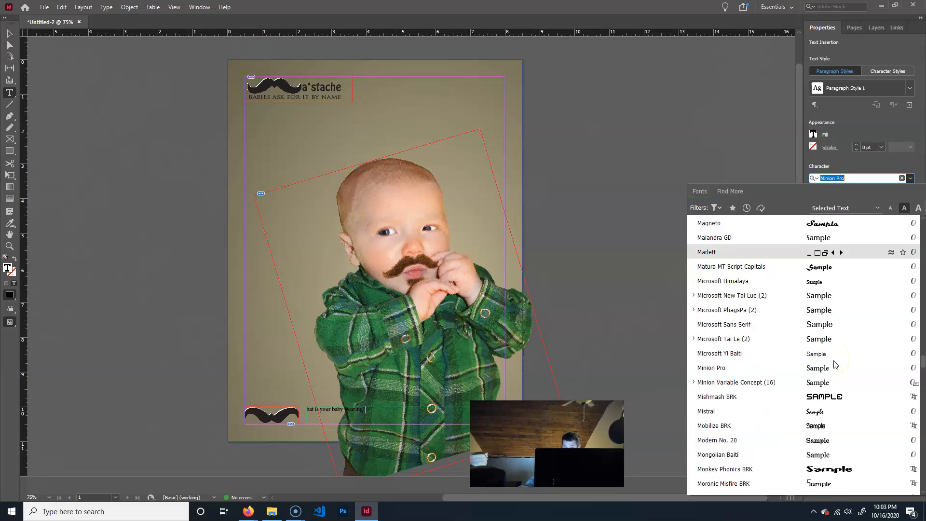
scroll(836, 364, down, 2)
scroll(837, 366, down, 2)
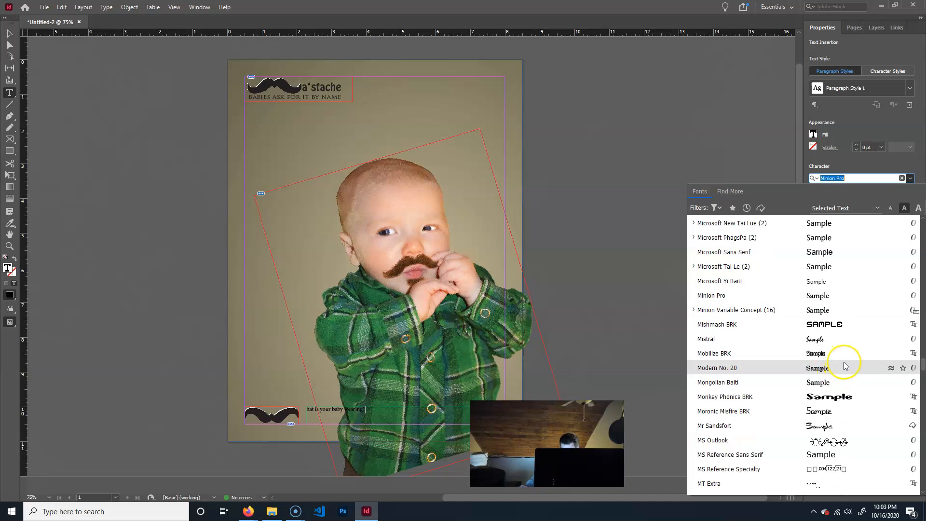
scroll(840, 367, down, 2)
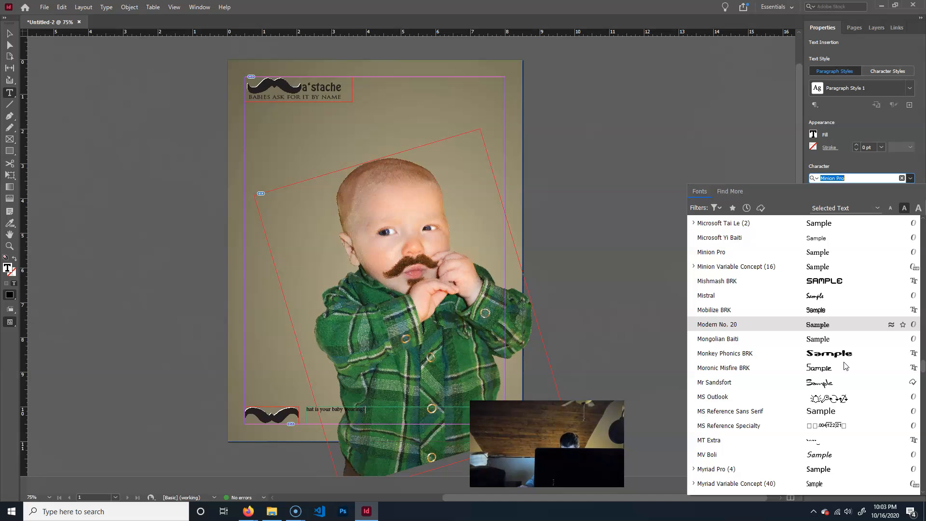
scroll(844, 366, down, 5)
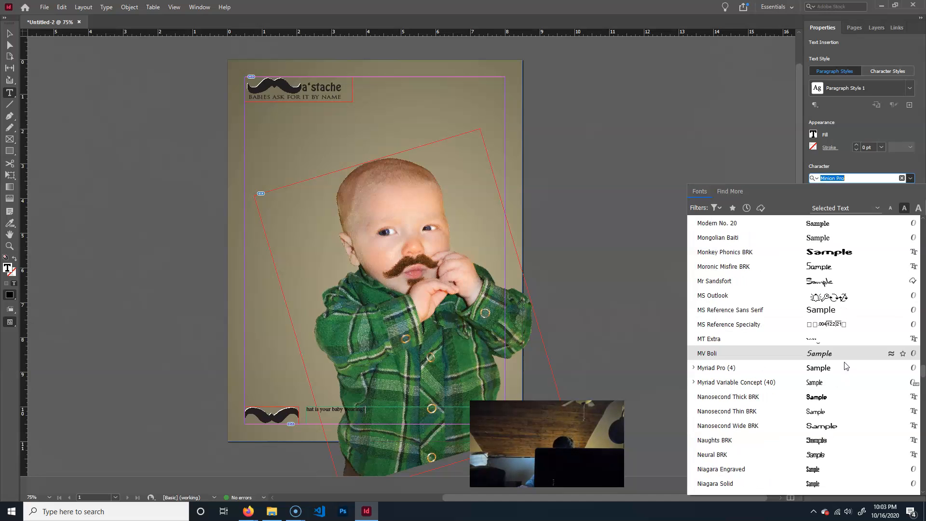
scroll(845, 366, down, 10)
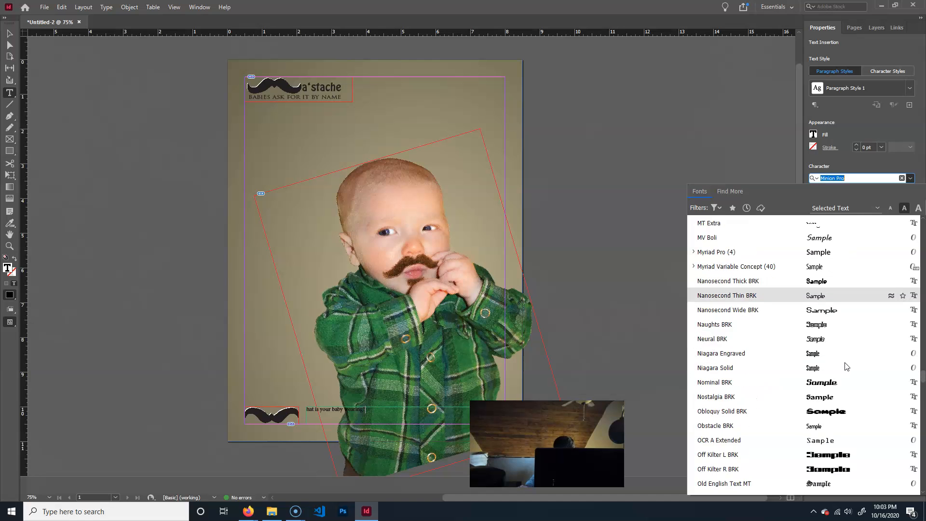
scroll(848, 367, down, 18)
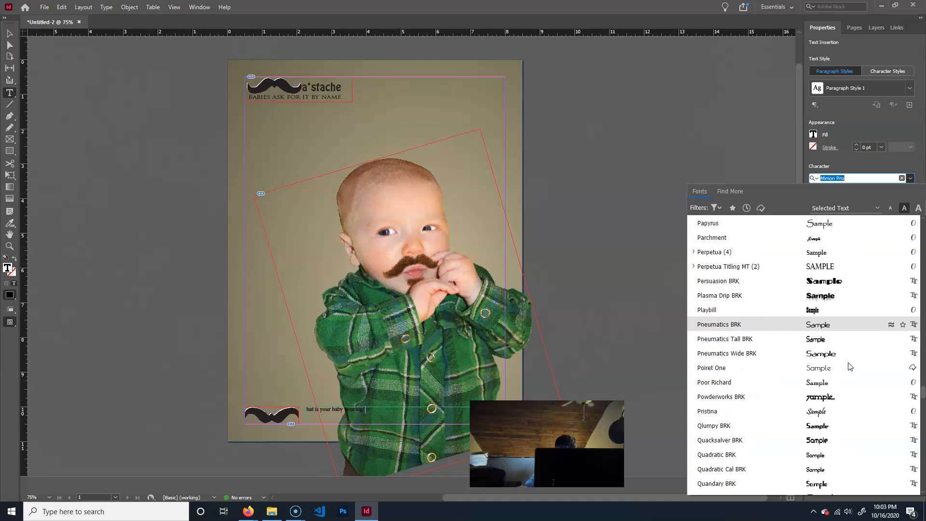
scroll(850, 367, down, 5)
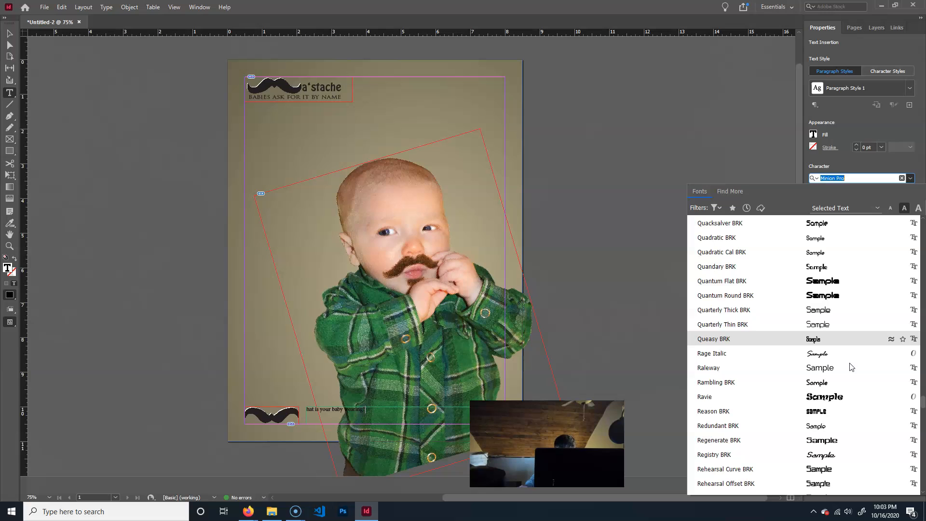
click(812, 384)
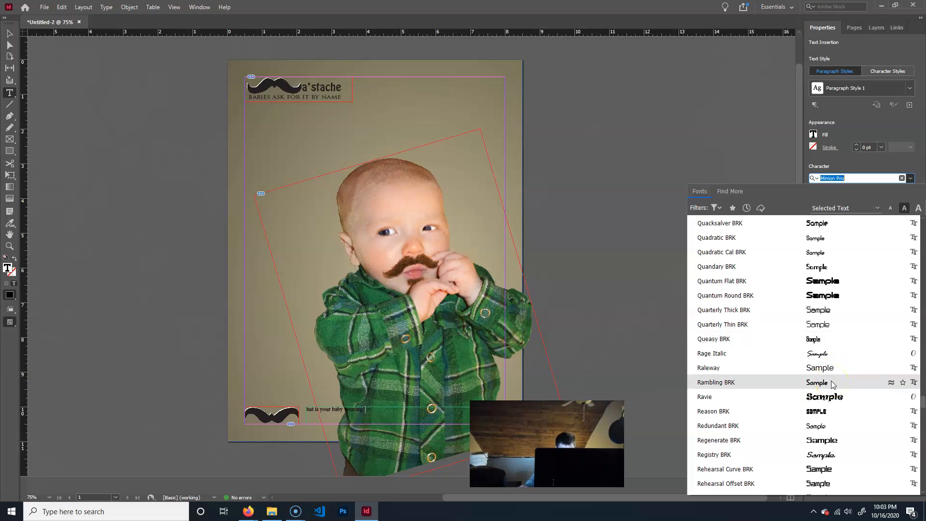
scroll(832, 384, down, 4)
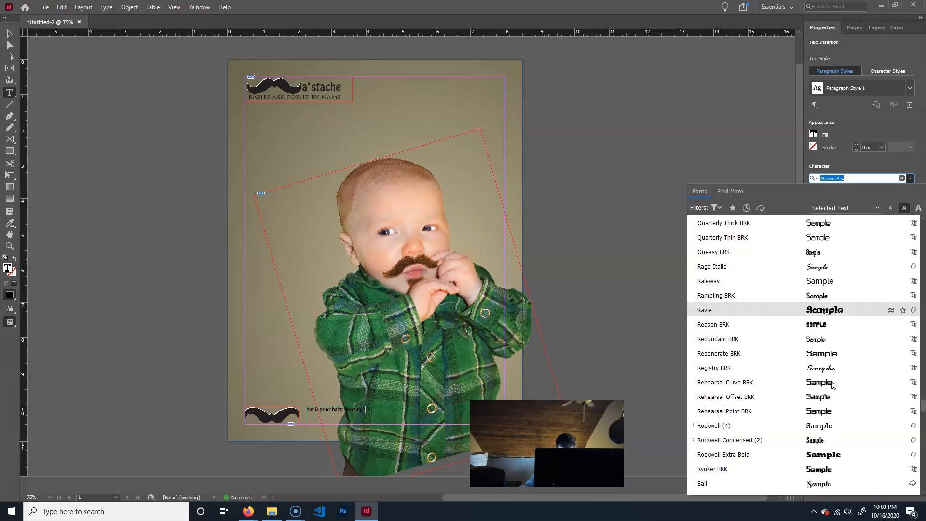
scroll(832, 384, down, 3)
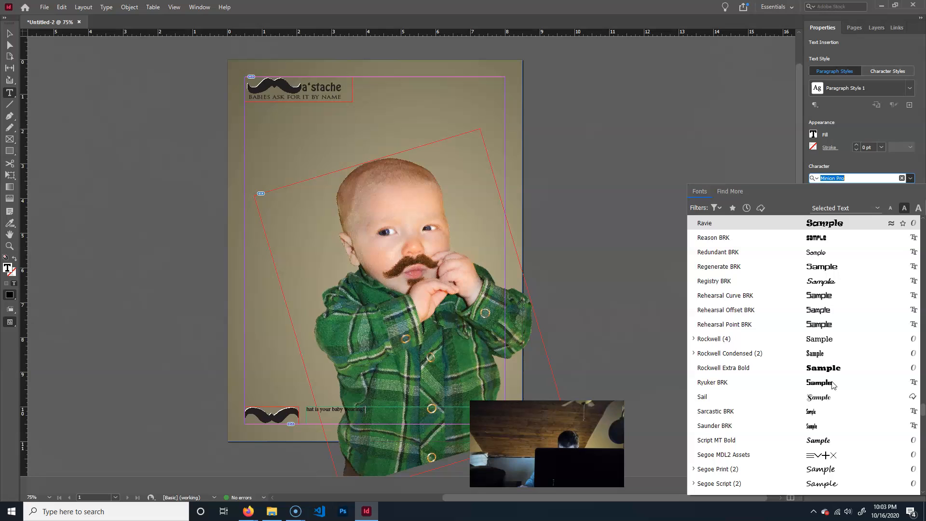
click(844, 370)
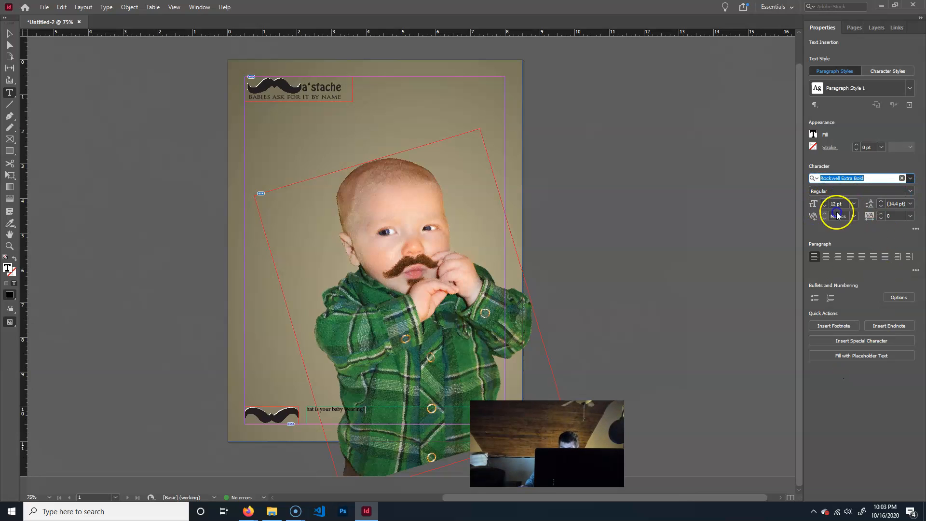
click(906, 188)
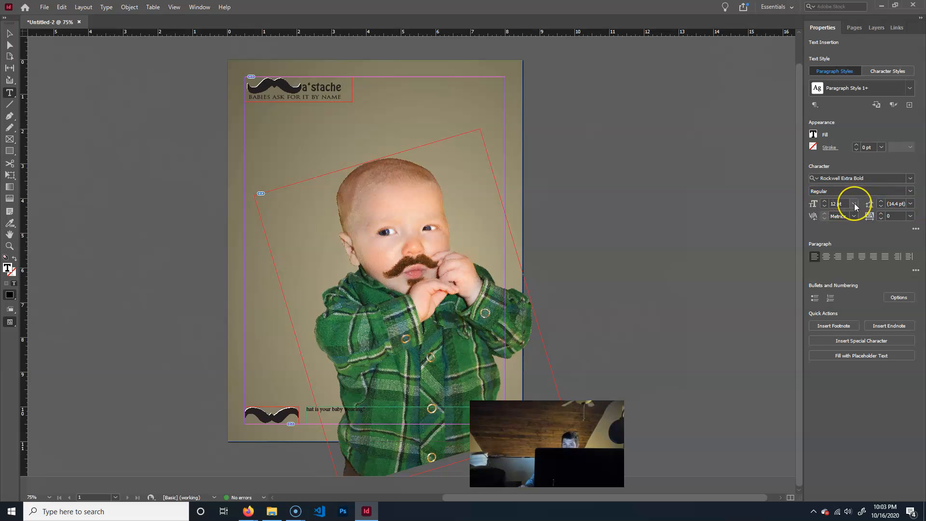
Select the whole tagline, search the font families for "rockwe" and apply Rockwell Extra Bold.
drag(372, 413, 232, 403)
click(906, 179)
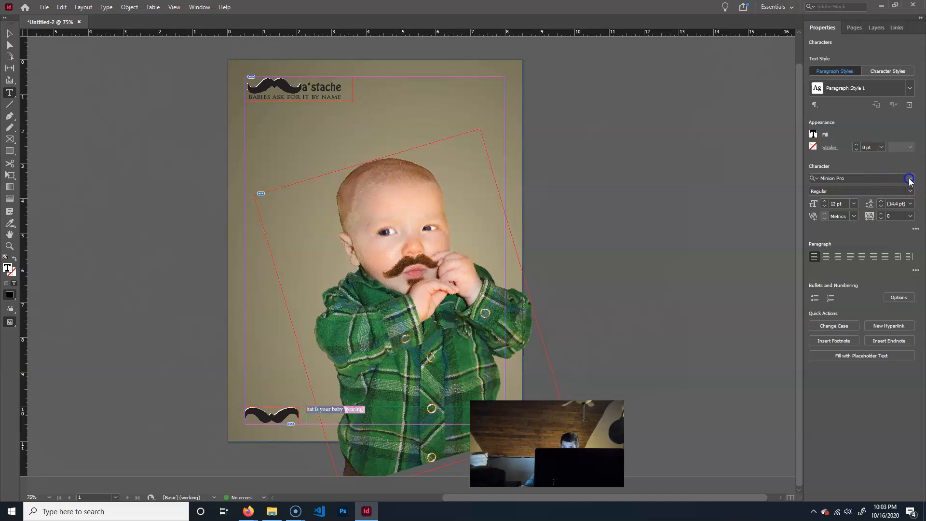
click(910, 180)
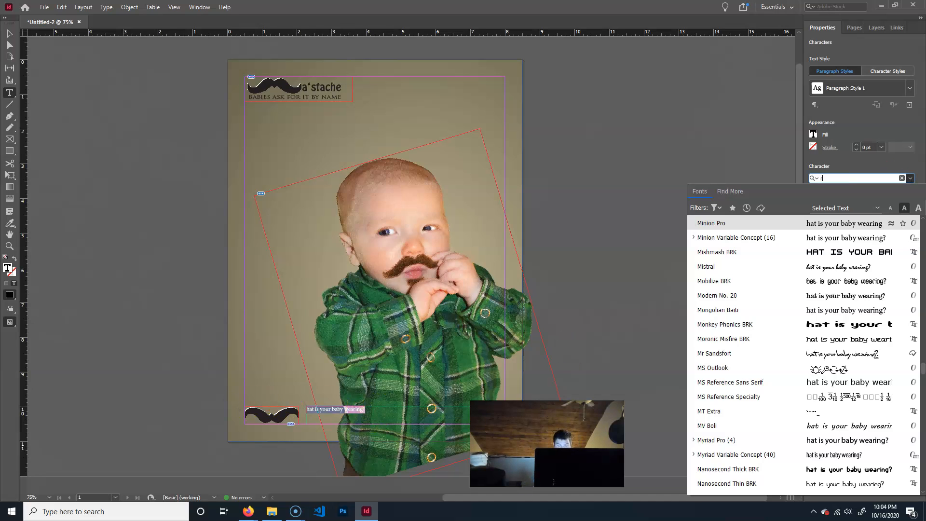
text(rockwe)
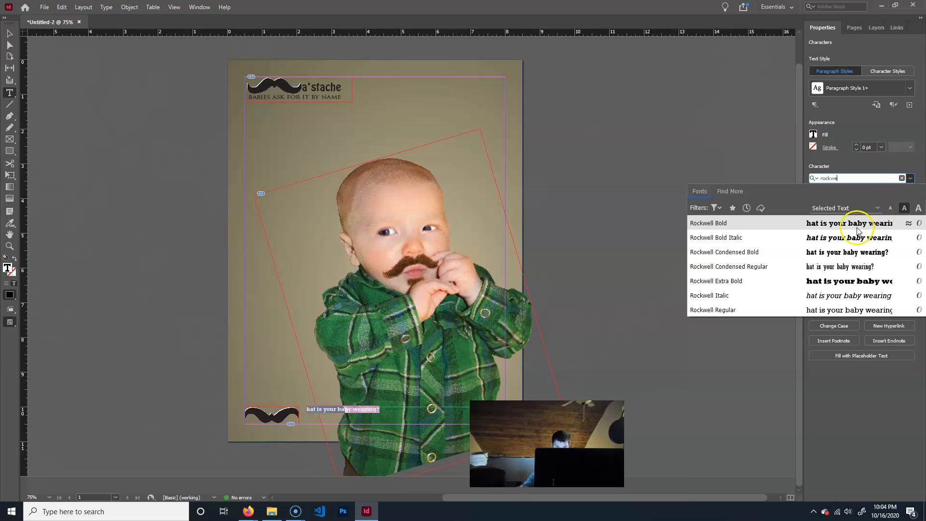
click(863, 280)
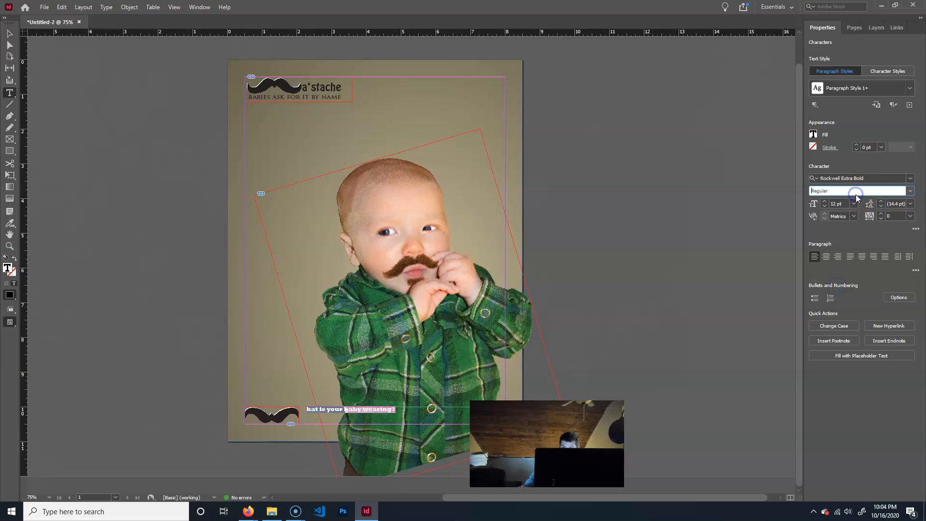
click(911, 192)
click(852, 418)
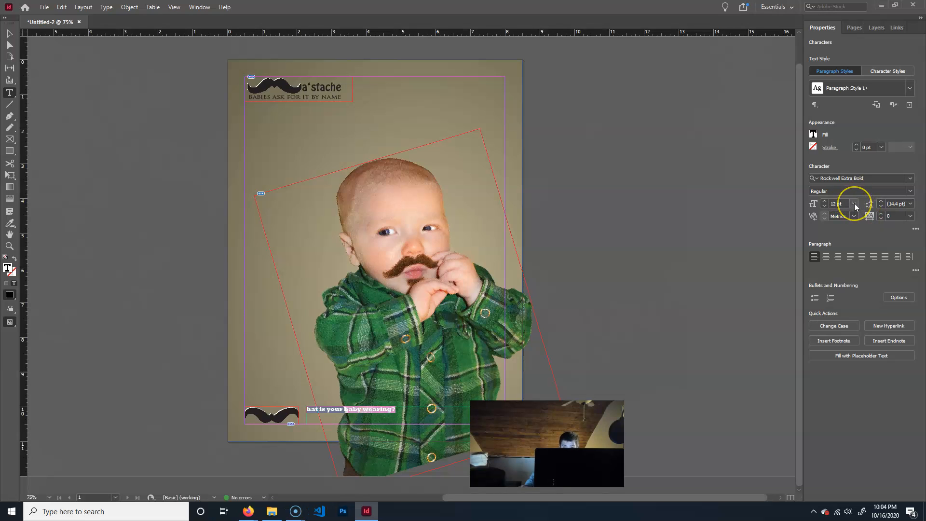
Try font sizes of 36 pt and 30 pt on the selected tagline.
click(855, 205)
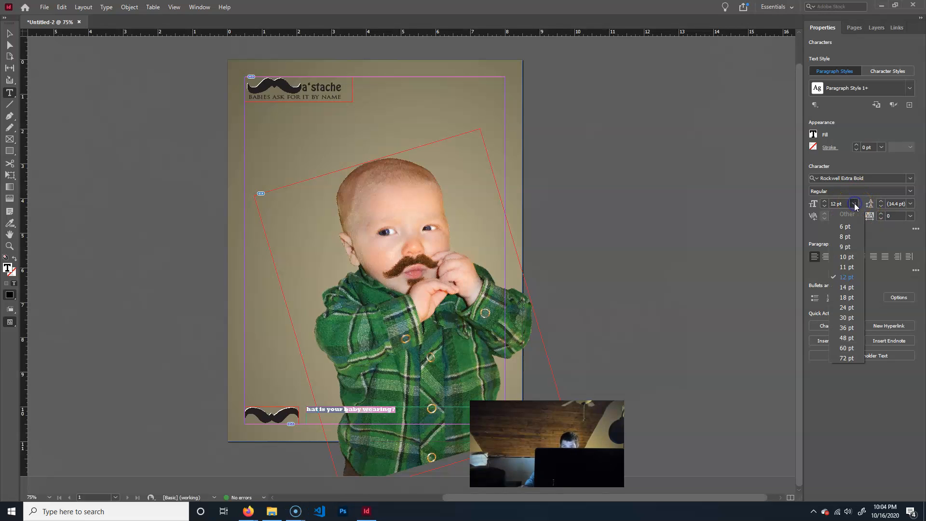
click(844, 327)
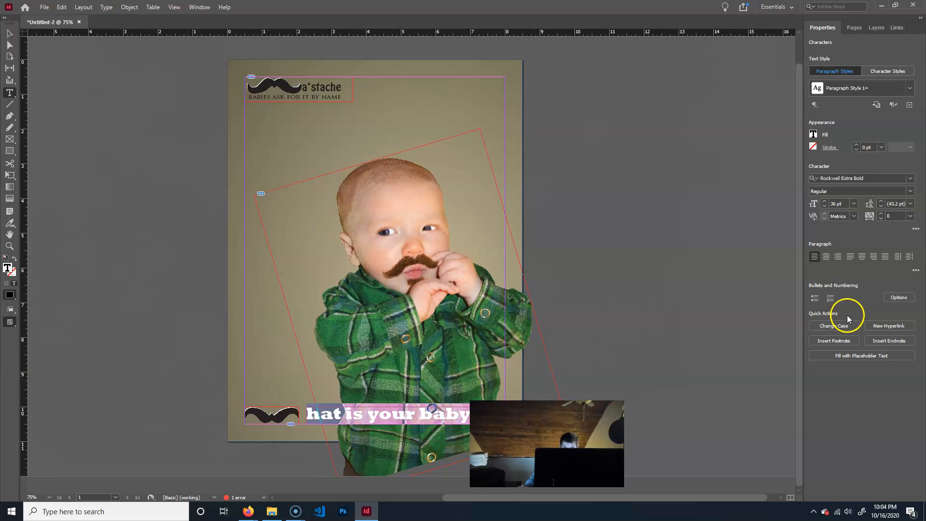
click(855, 204)
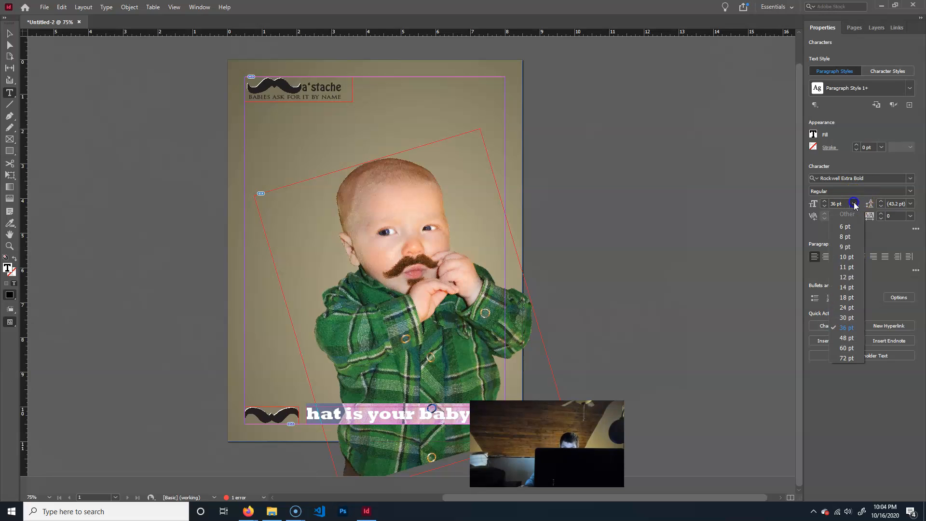
click(846, 317)
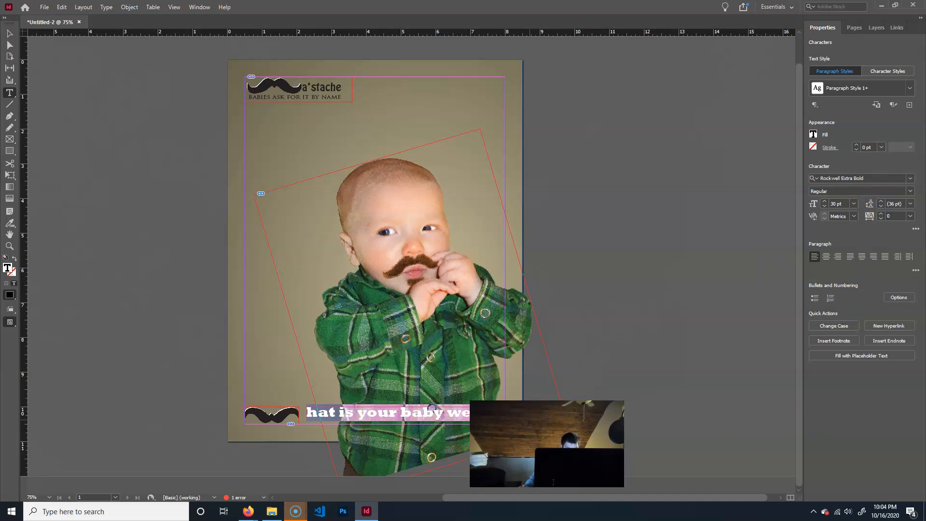
drag(568, 406, 626, 392)
key(ctrl+z)
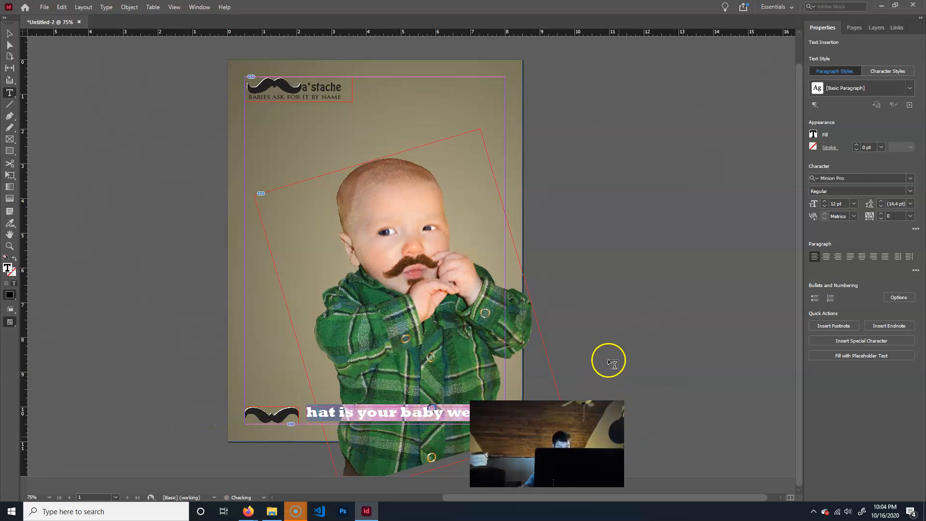
text(v)
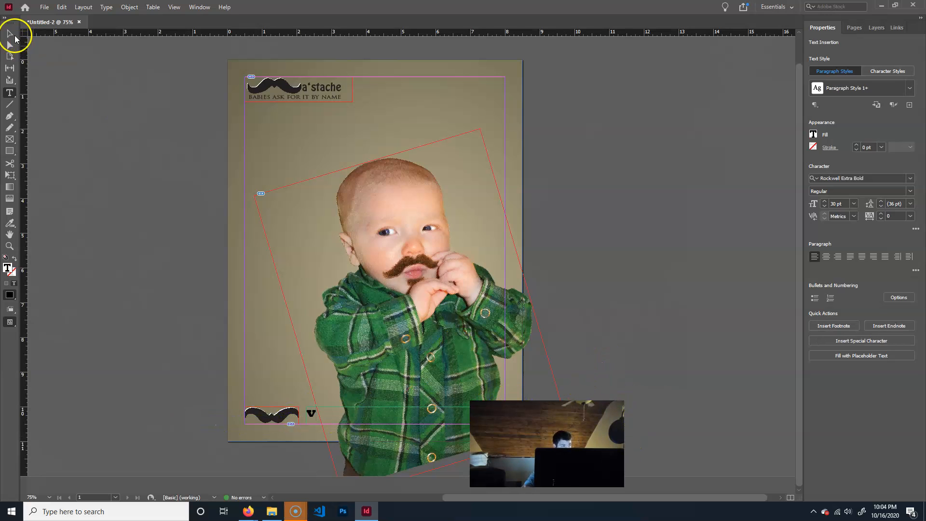
click(6, 34)
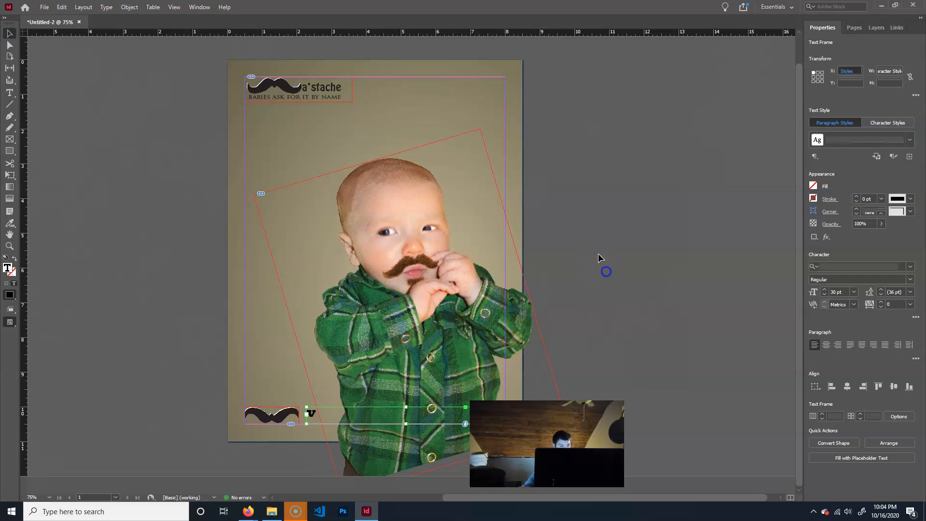
click(540, 345)
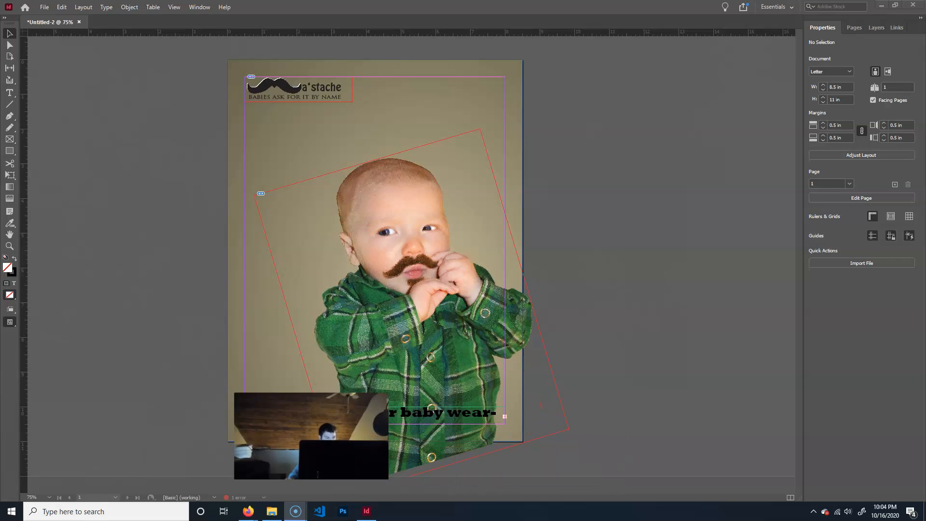
click(600, 351)
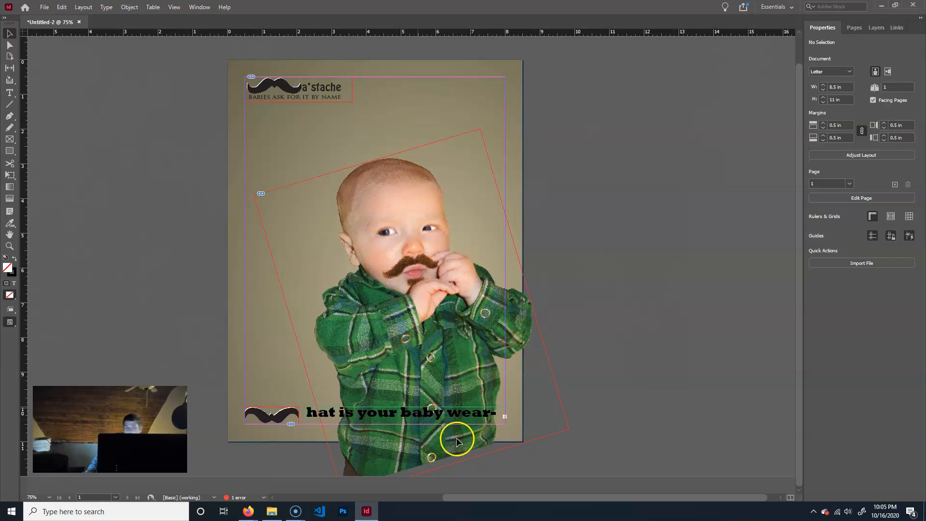
Select all of the tagline text beside the lower mustache and set its font size to 24 pt.
double_click(482, 412)
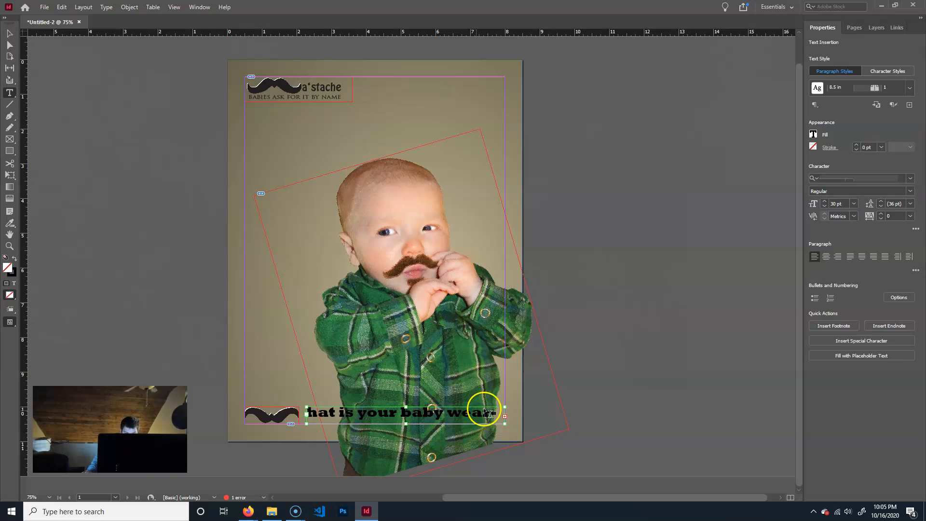
key(ctrl+a)
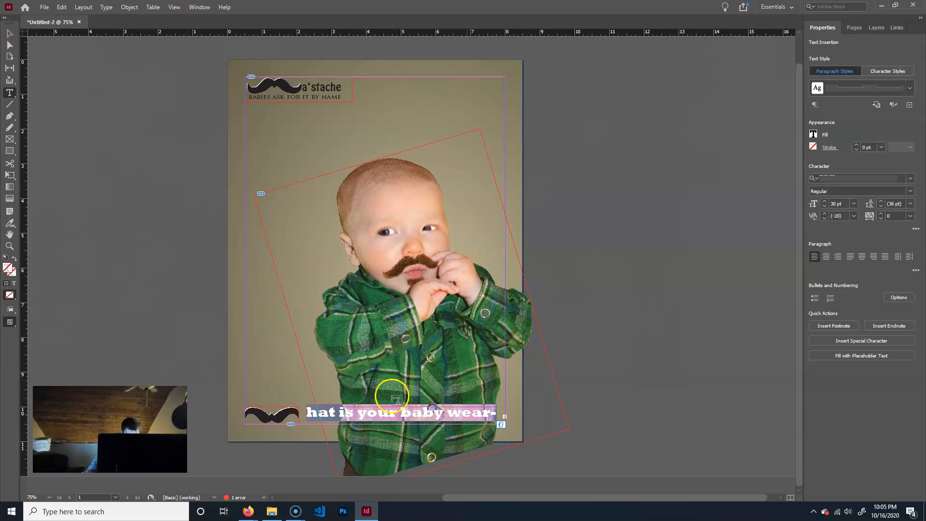
click(855, 204)
click(848, 307)
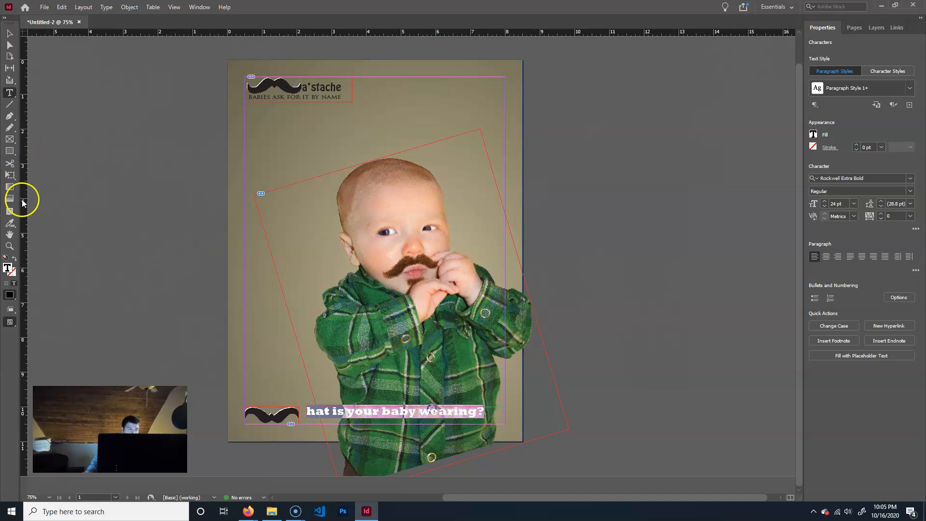
Move the tagline's text frame close beside the lower mustache and nudge it down to X 2.1856 in, Y 10.245 in.
click(9, 34)
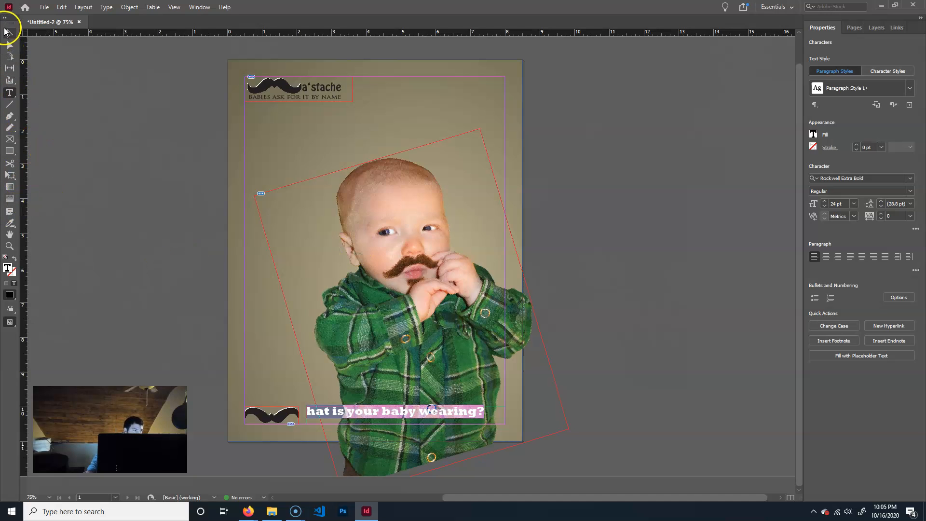
click(381, 412)
drag(381, 413, 376, 415)
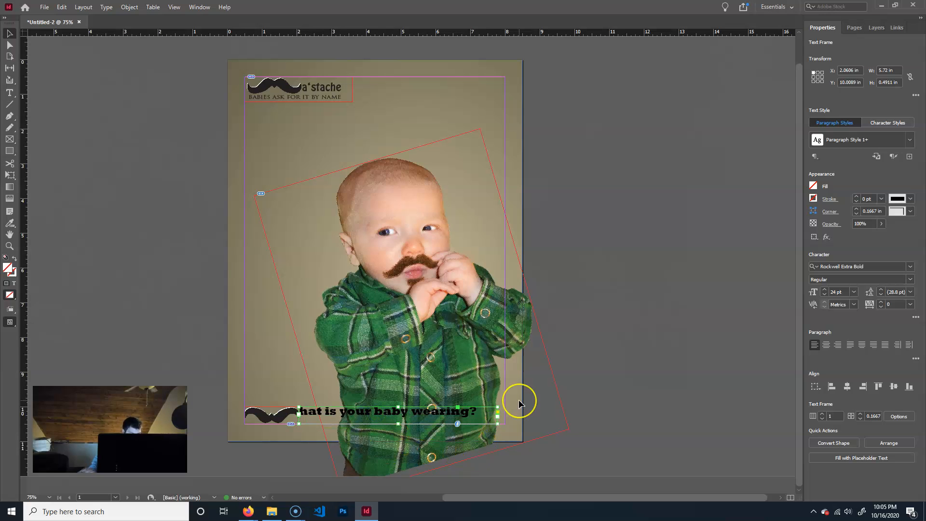
key(shift+Right)
key(Left)
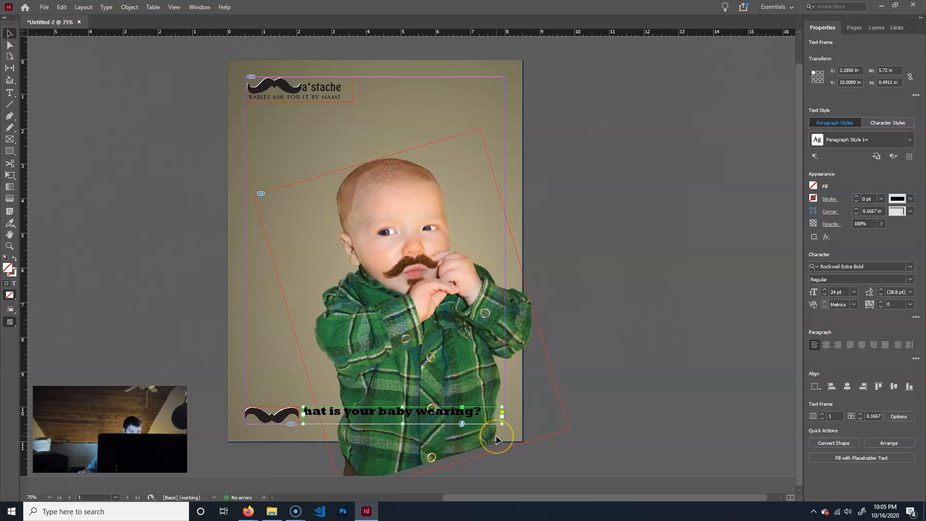
key(shift+Down)
key(shift+Down)
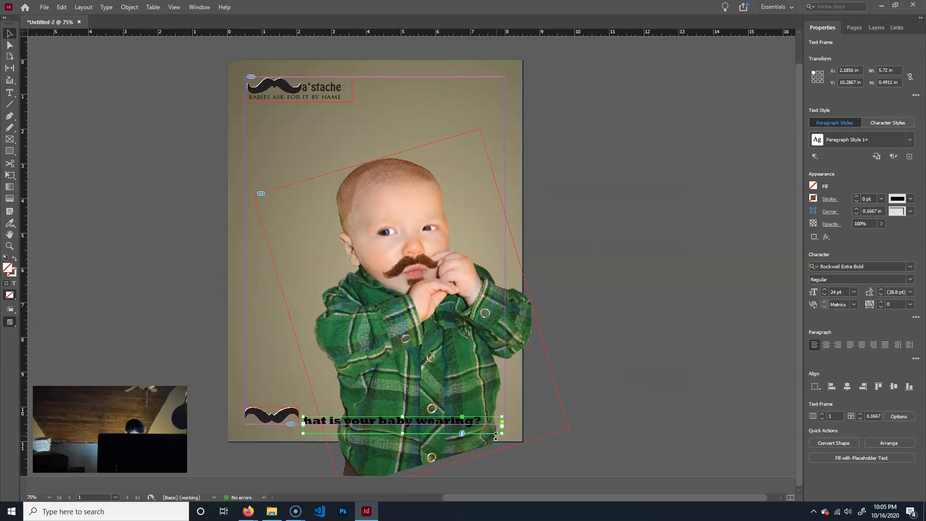
key(Up)
key(Up)
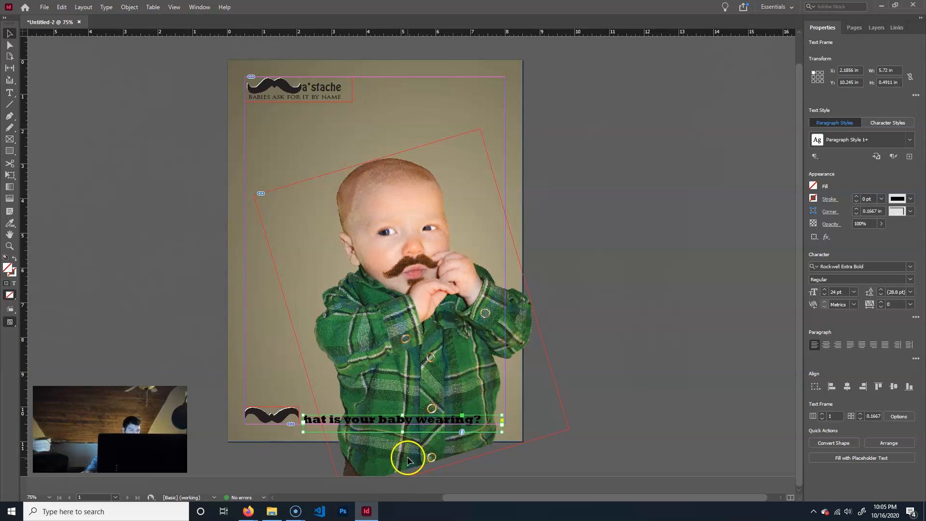
click(104, 7)
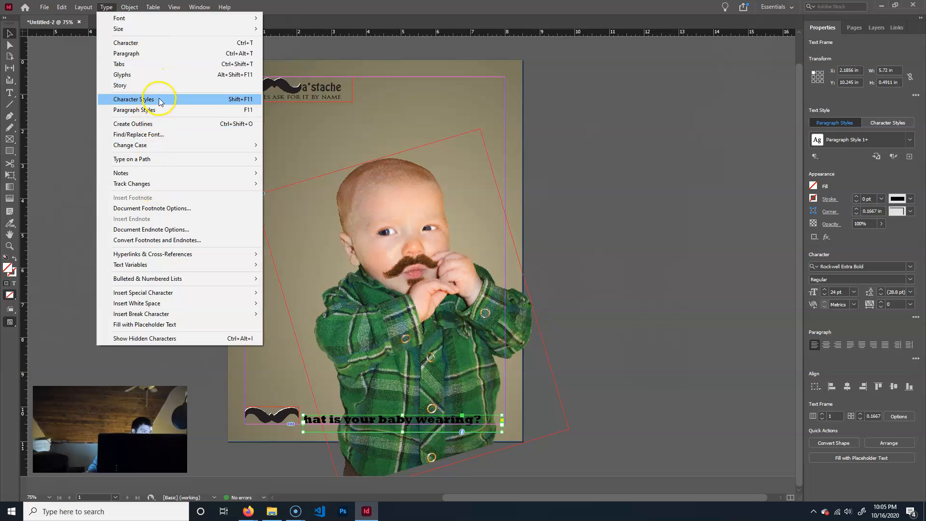
mouse_move(160, 162)
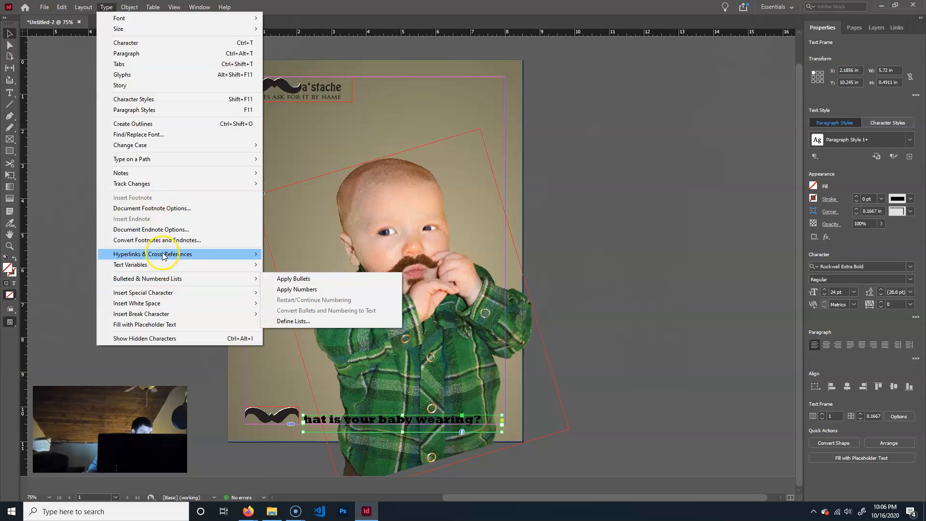
click(107, 7)
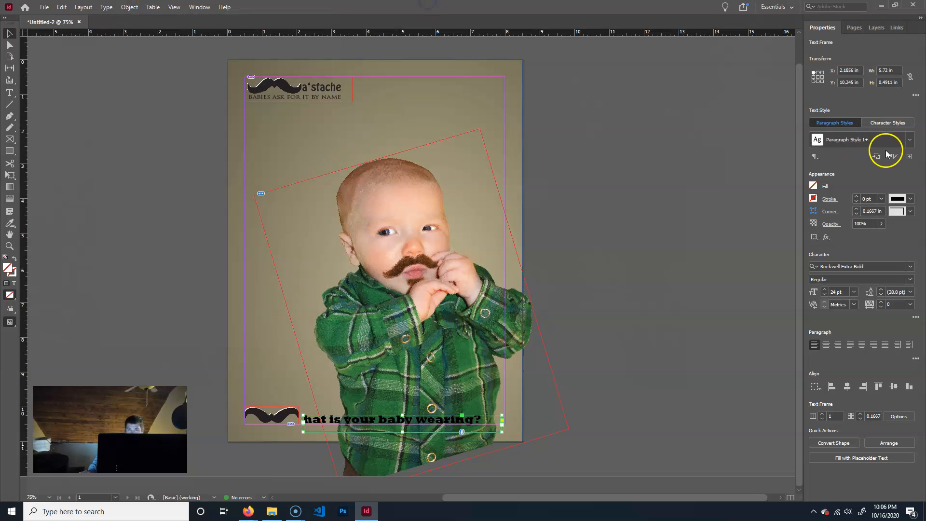
click(836, 124)
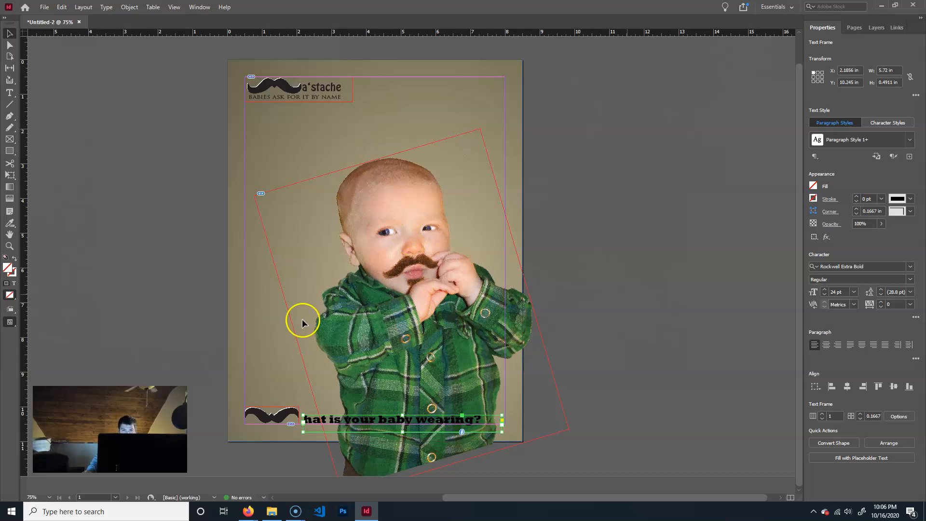
click(672, 230)
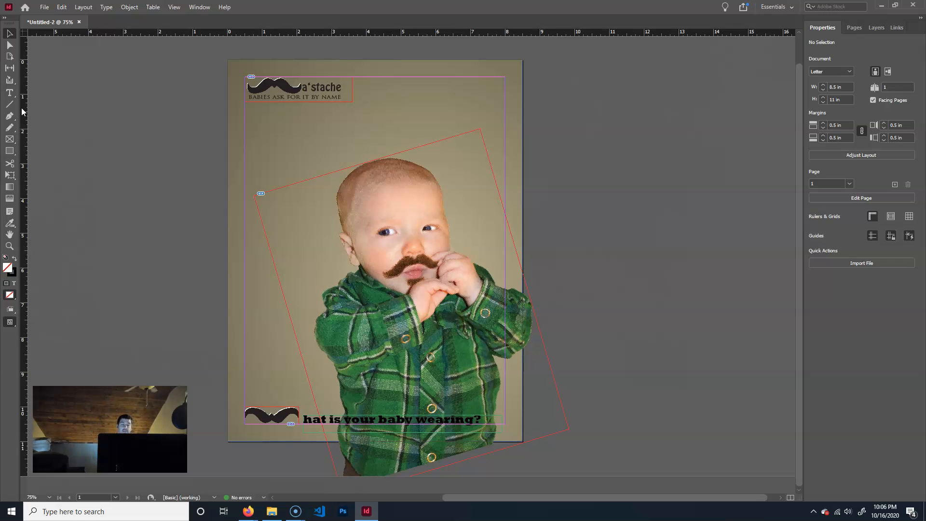
Draw a rectangular frame about 4.46 by 8.36 in below the logo from the left margin and place adText.docx in it.
click(9, 139)
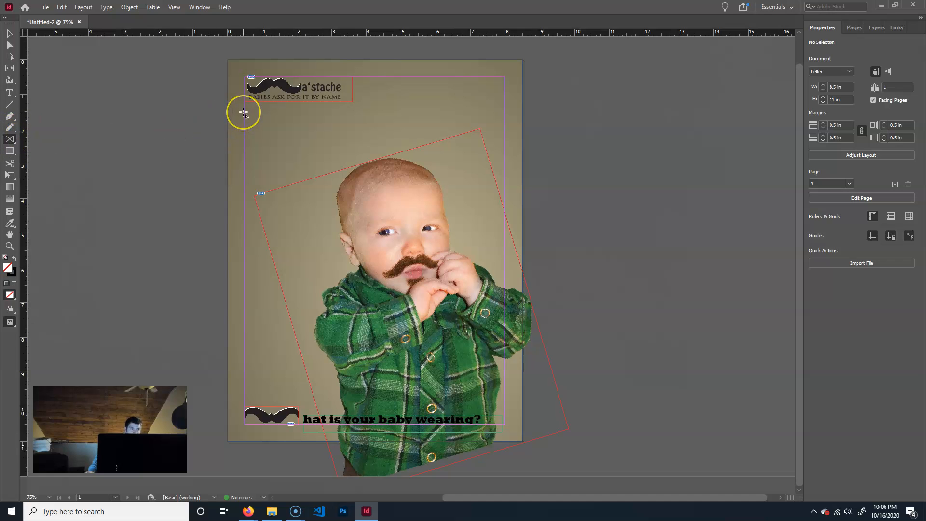
drag(244, 113, 399, 402)
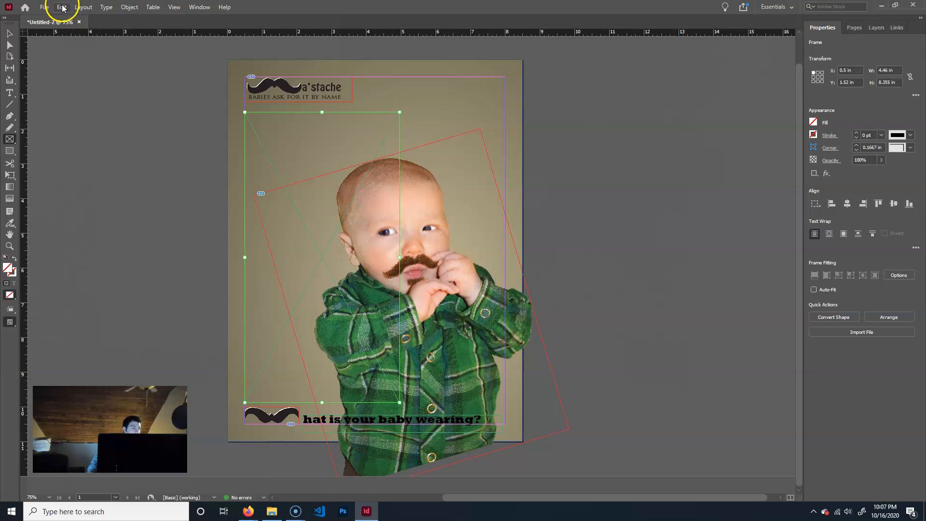
click(43, 7)
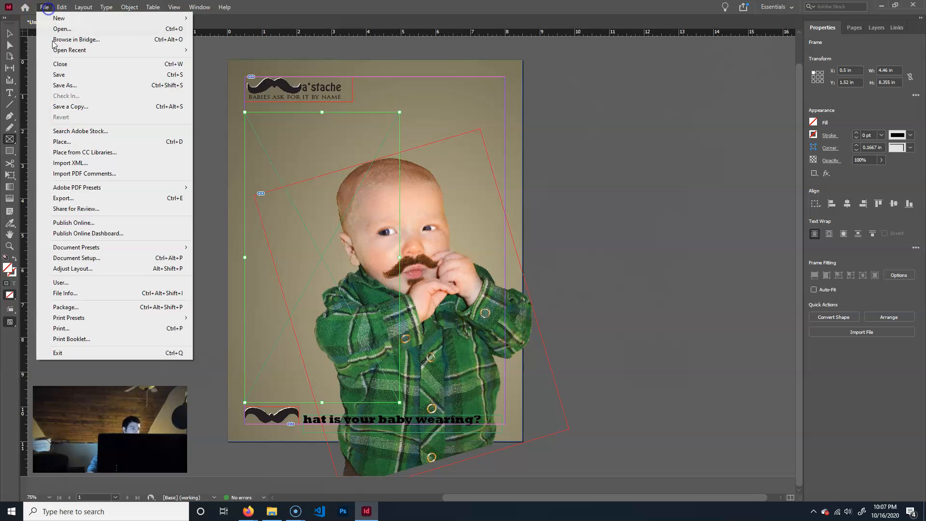
click(71, 134)
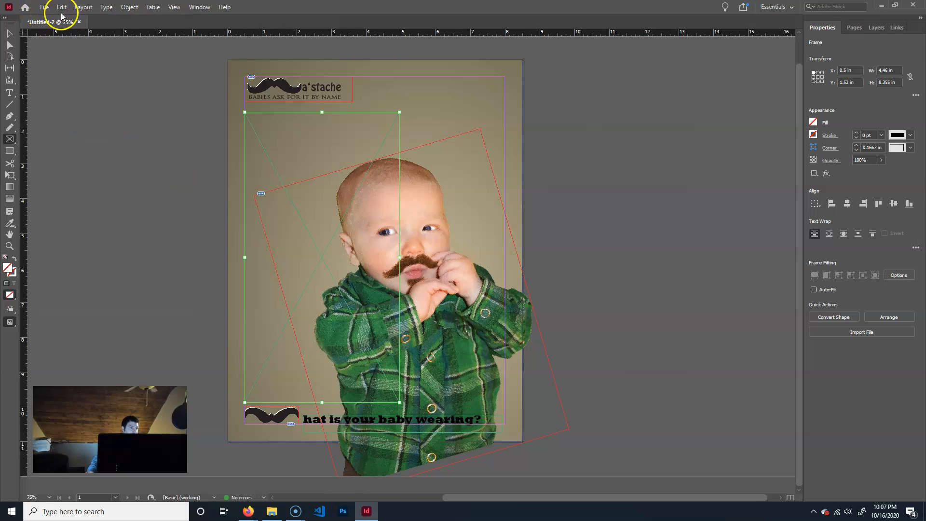
click(47, 7)
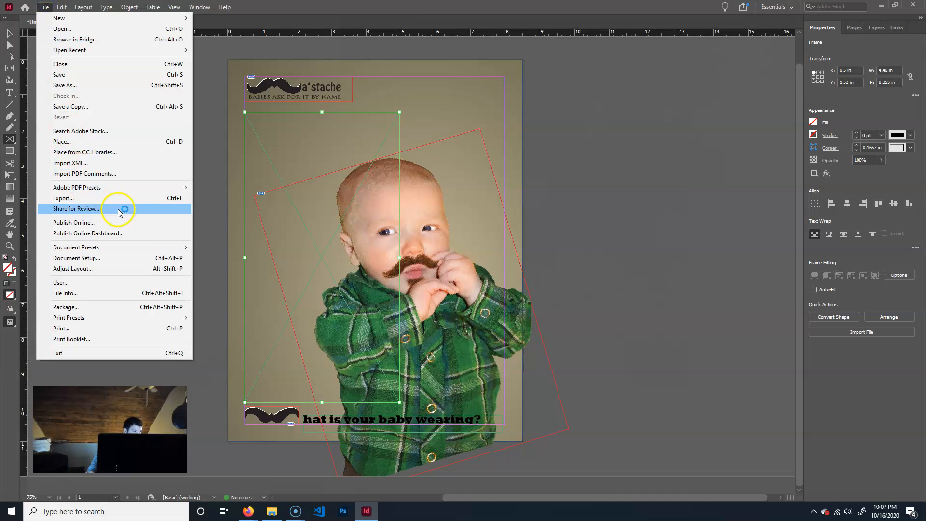
click(81, 140)
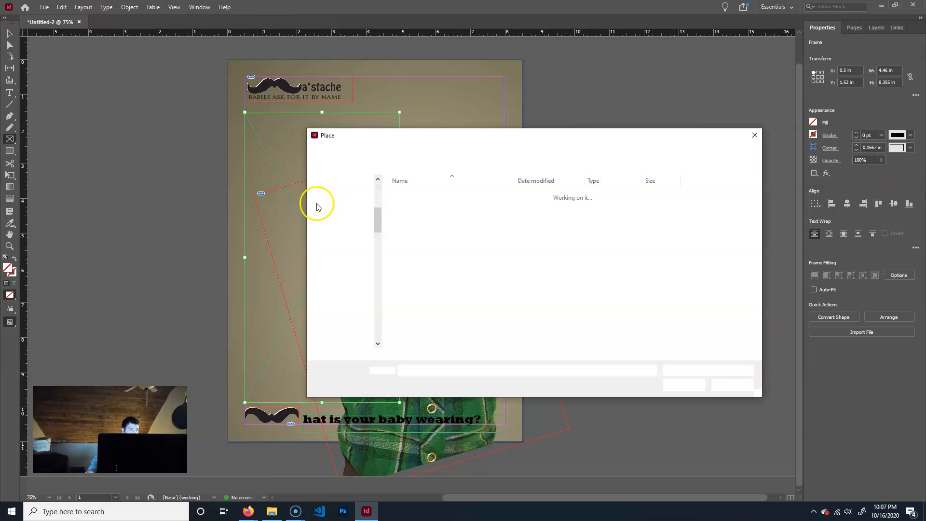
click(426, 195)
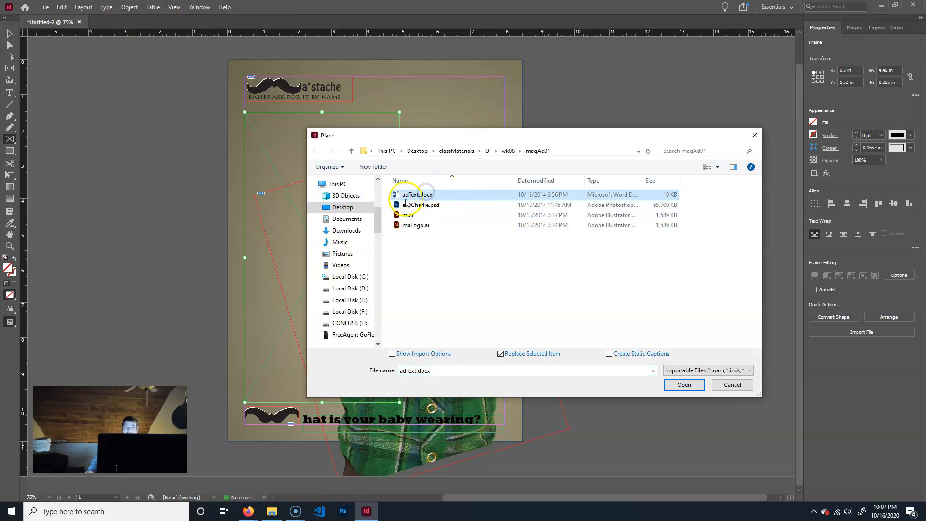
click(679, 384)
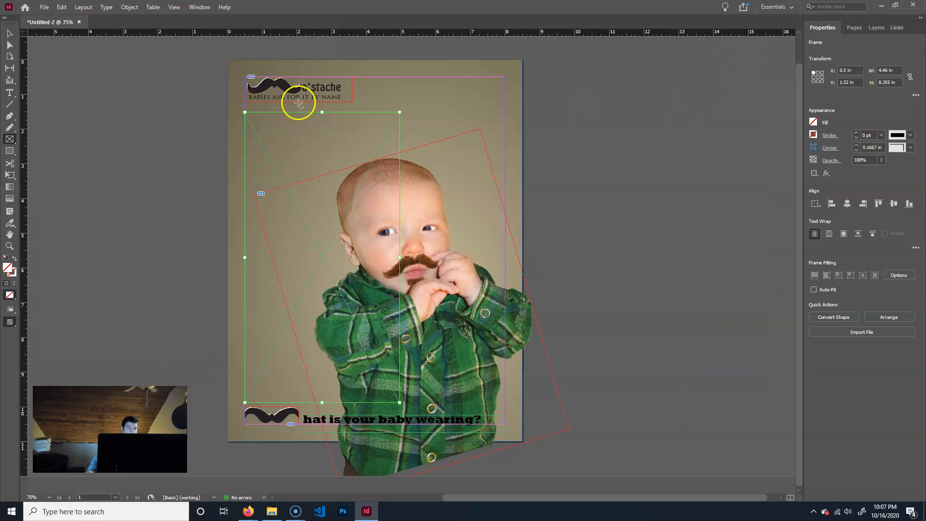
click(331, 207)
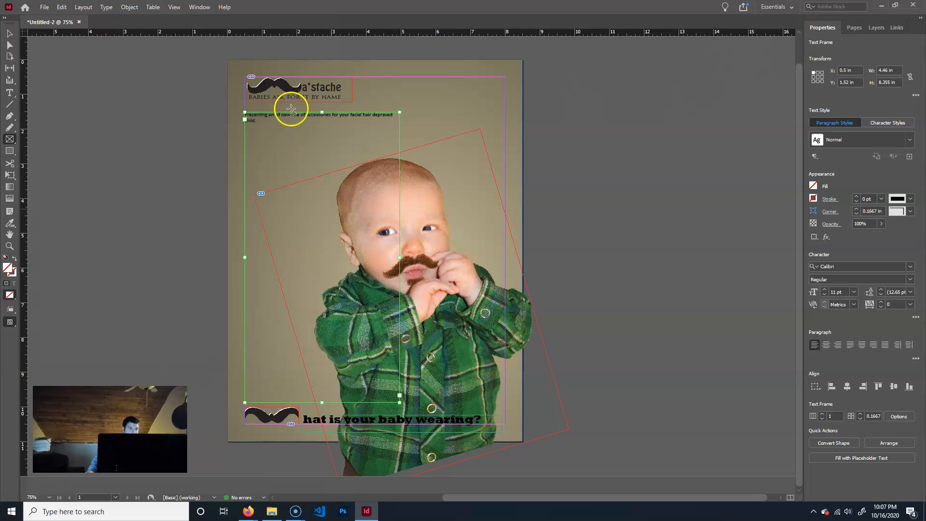
Select all of the placed ad text, try a font size of 30 pt and set it to 48 pt.
click(7, 34)
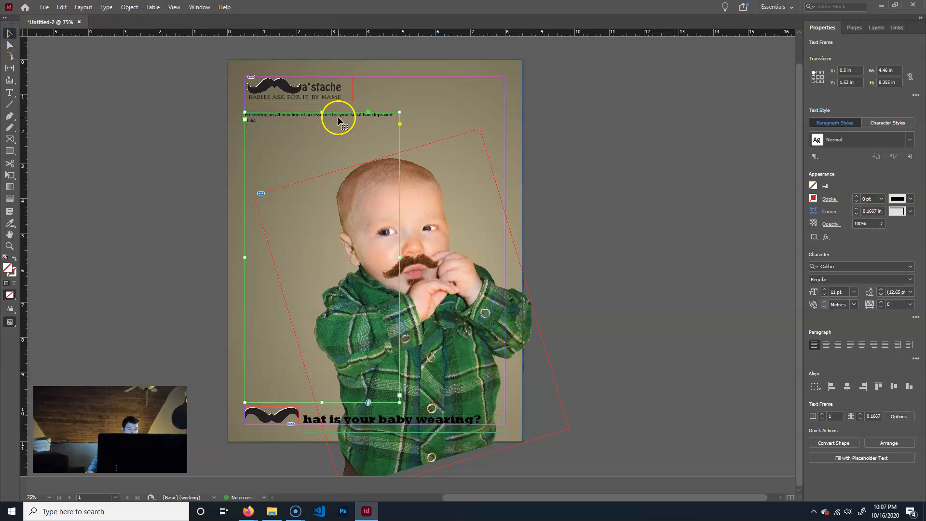
double_click(270, 123)
key(ctrl+a)
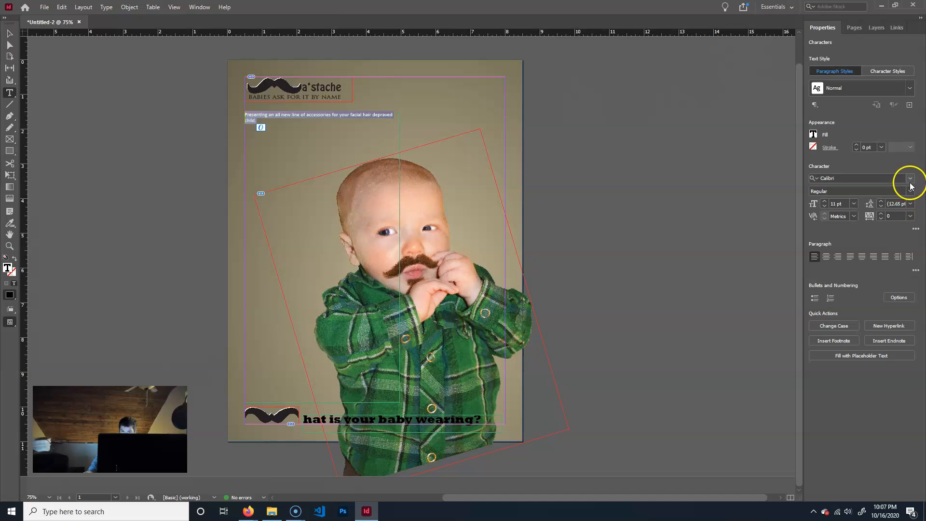
click(857, 204)
click(848, 318)
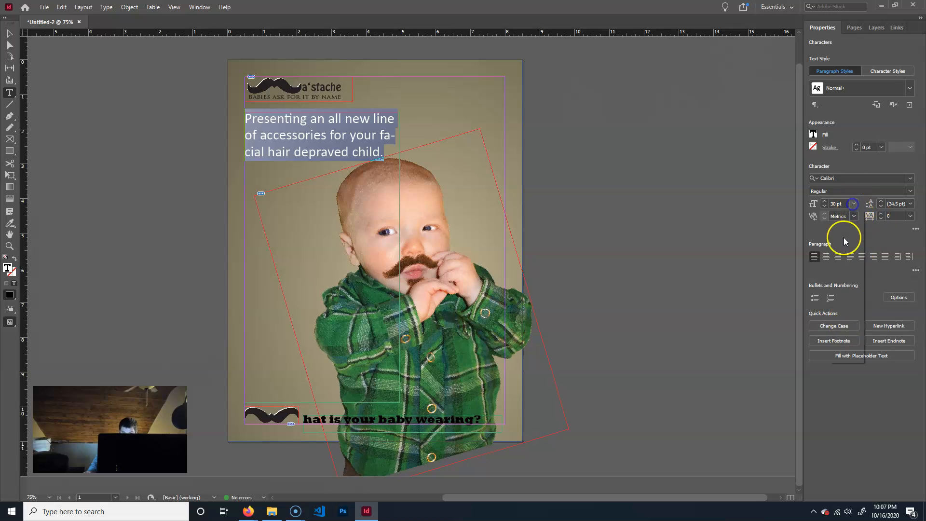
click(848, 335)
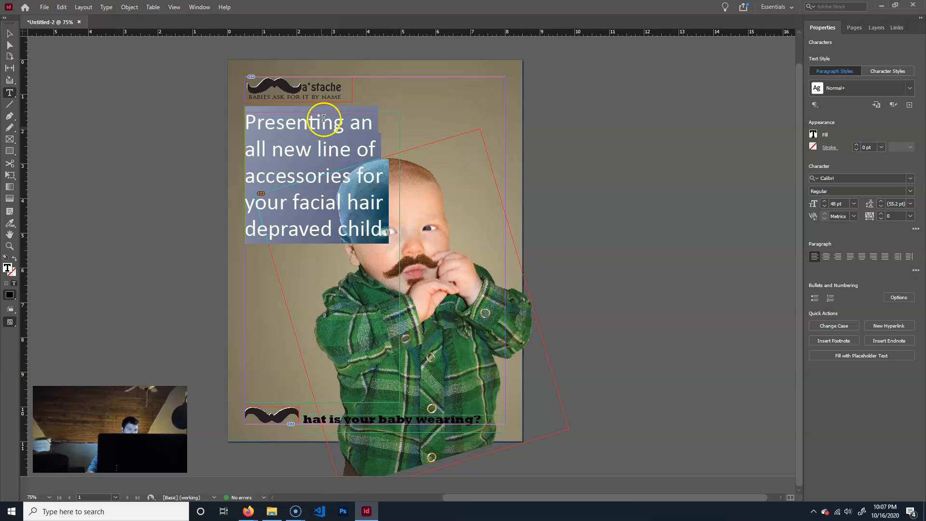
Search the font families for "rockwel" and apply Rockwell in the Bold style to the selected ad text.
click(910, 179)
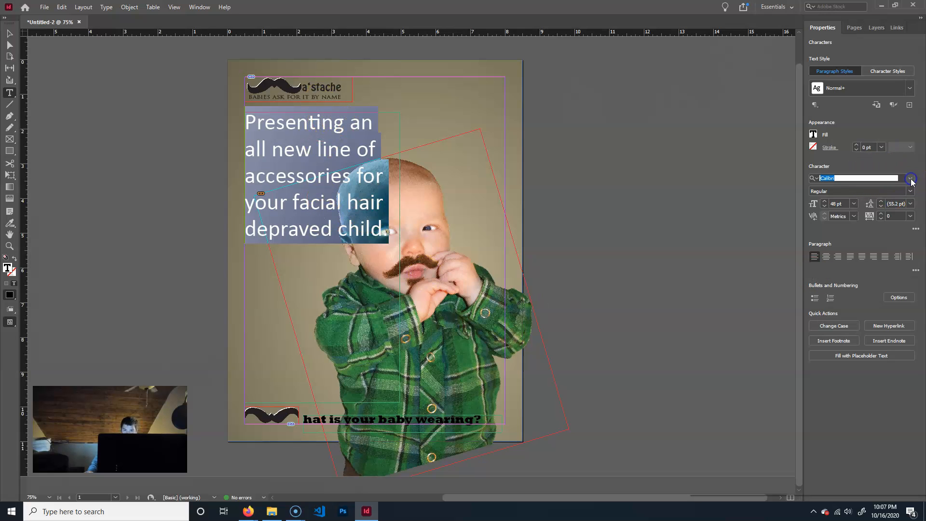
click(864, 176)
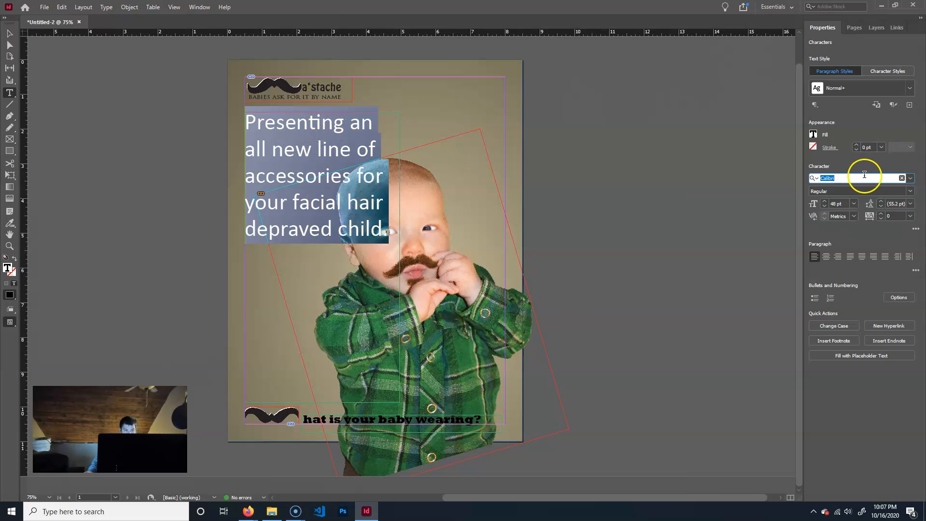
text(rockwel)
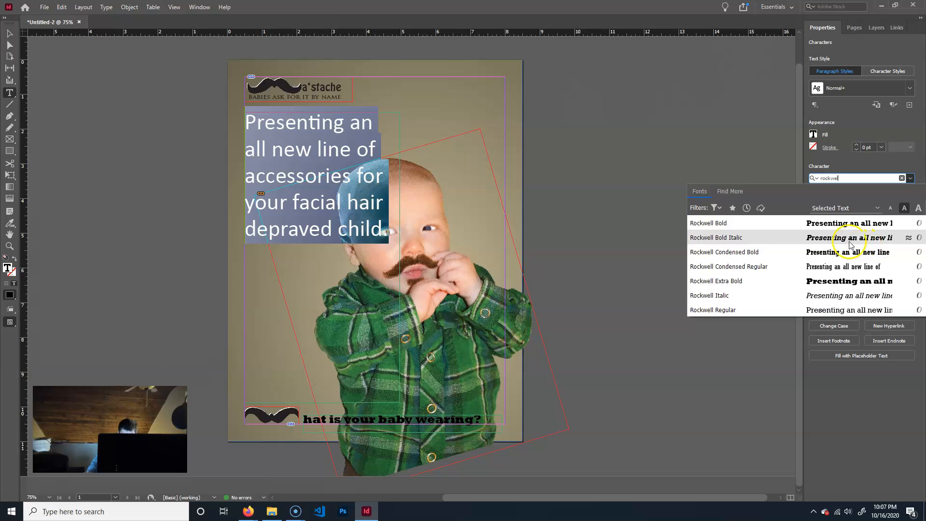
click(840, 227)
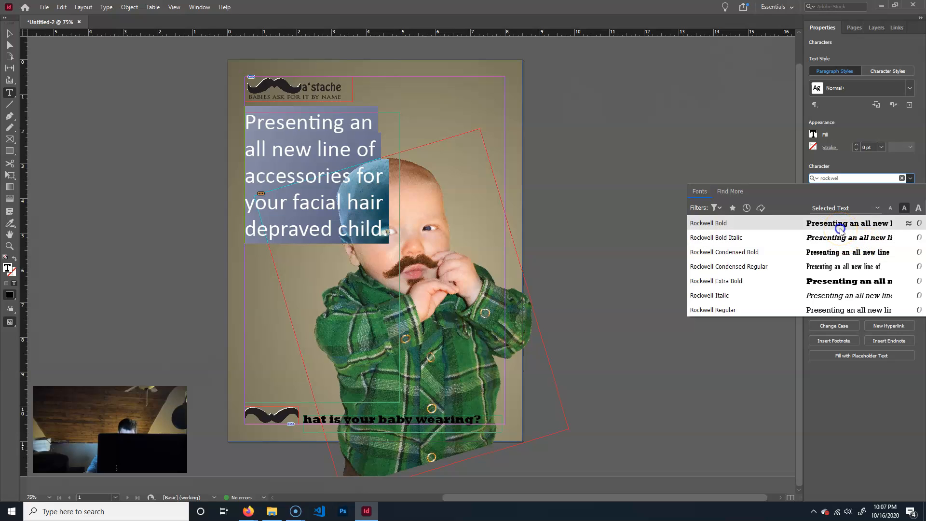
click(844, 179)
click(369, 130)
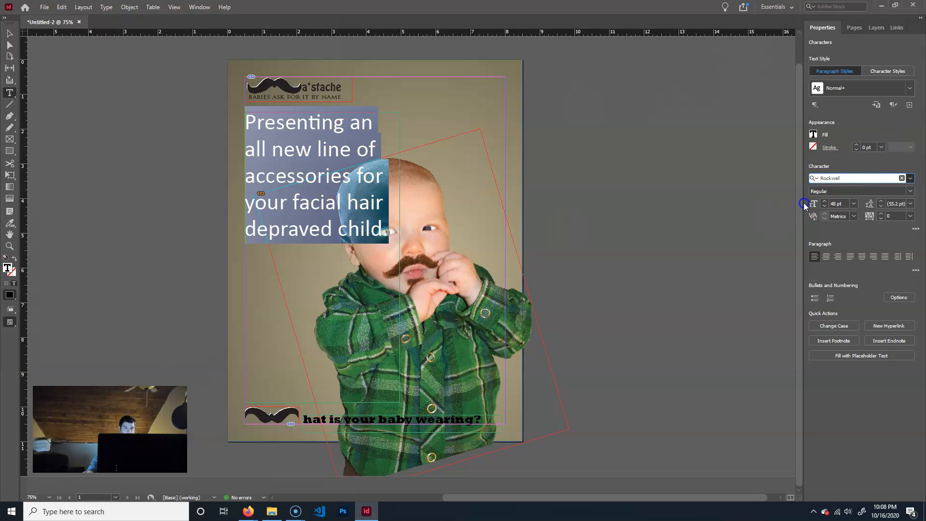
key(ctrl+shift+b)
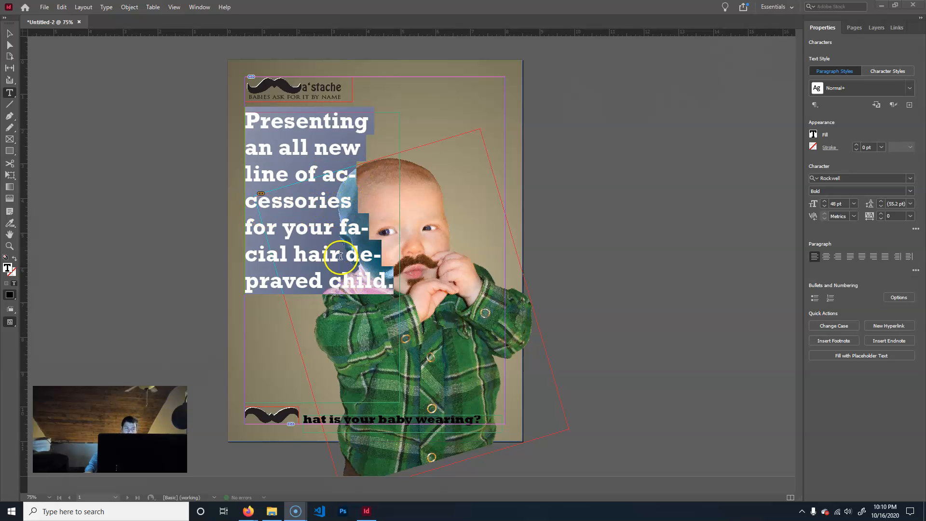
Correct the word "depraved" to "deprived" in the ad text.
click(313, 279)
key(Left)
key(Left)
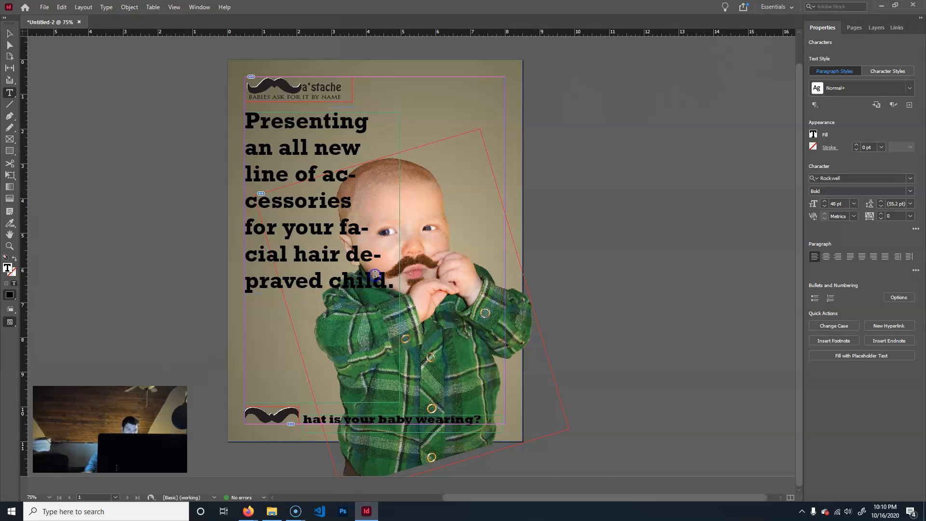
key(BackSpace)
text(ir deprived)
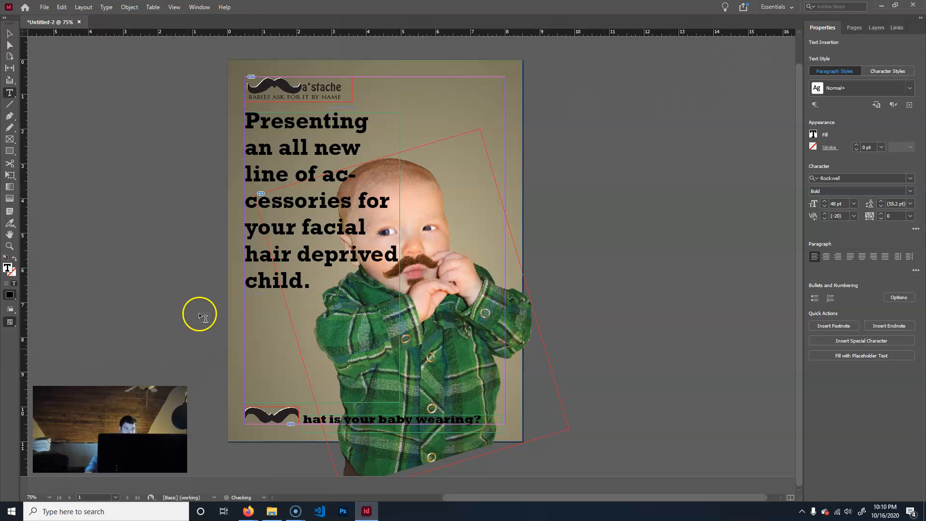
Select all of the ad text, turn off its hyphenation and show the additional character options.
key(ctrl+a)
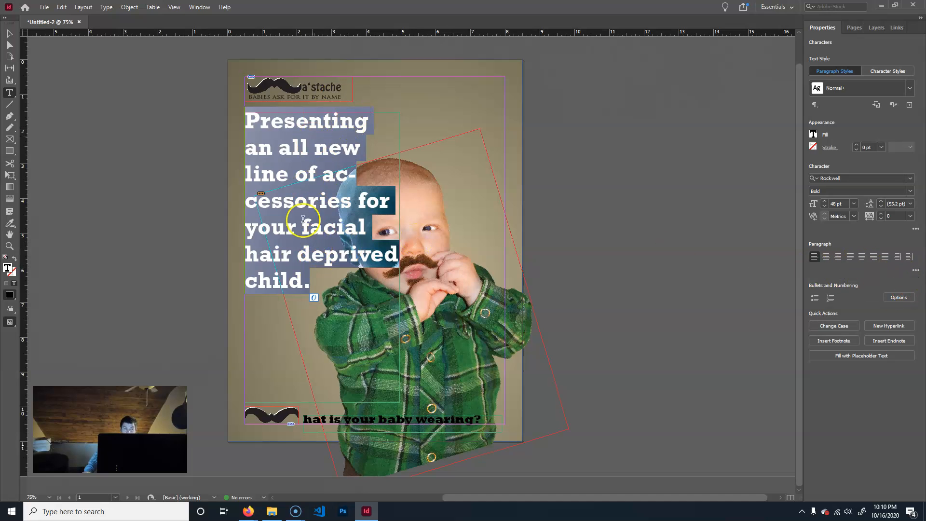
click(915, 272)
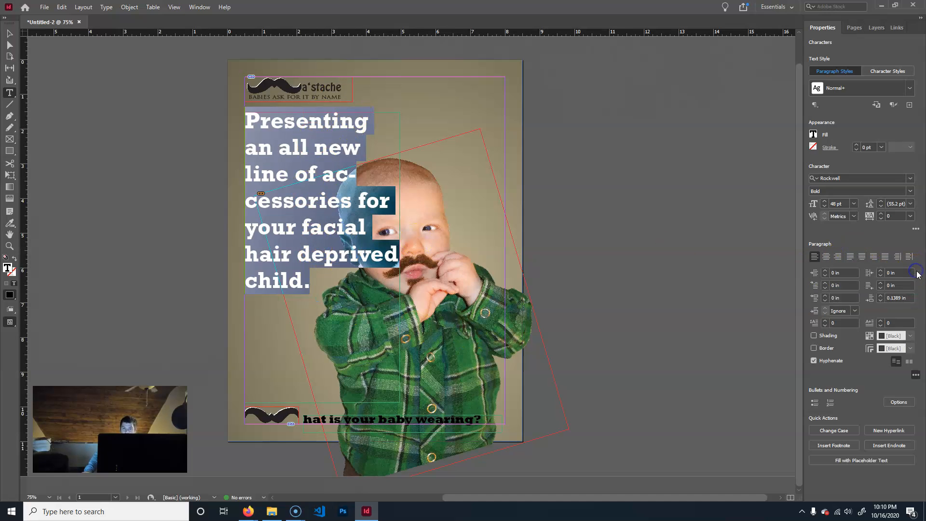
click(814, 361)
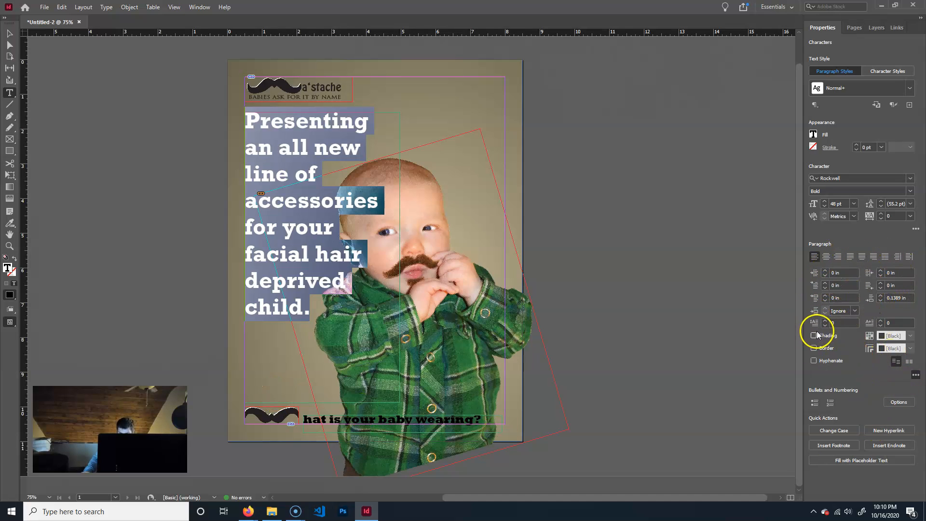
click(916, 229)
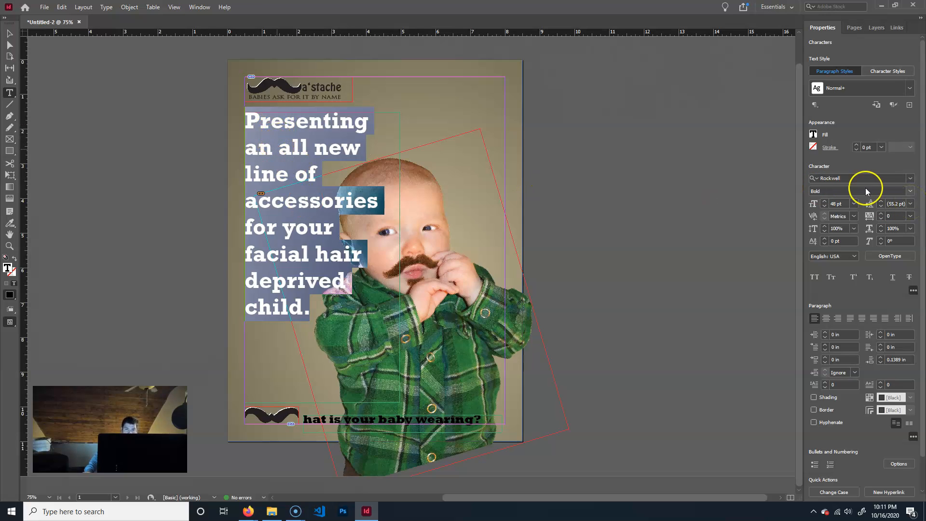
Try leading values of 12 pt and 36 pt on the selected ad text, and set its leading to 48 pt.
click(910, 204)
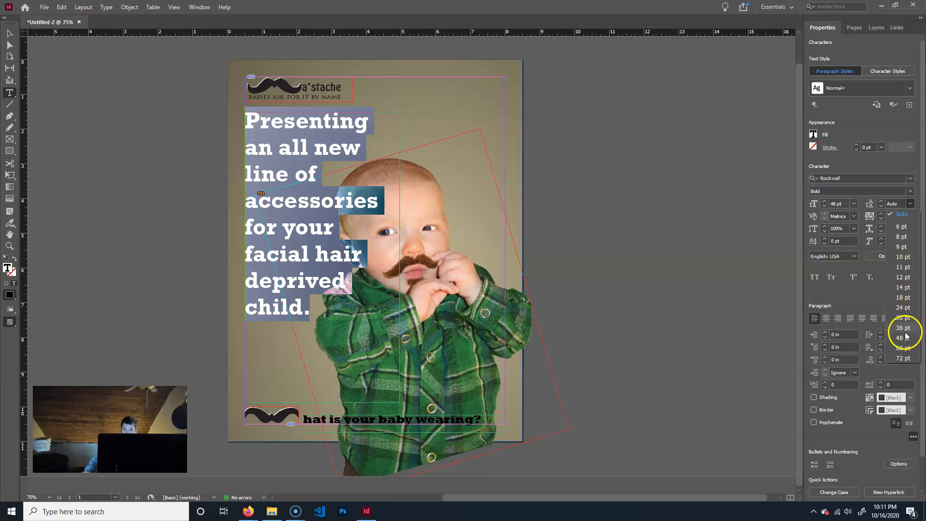
click(866, 202)
click(910, 204)
click(909, 277)
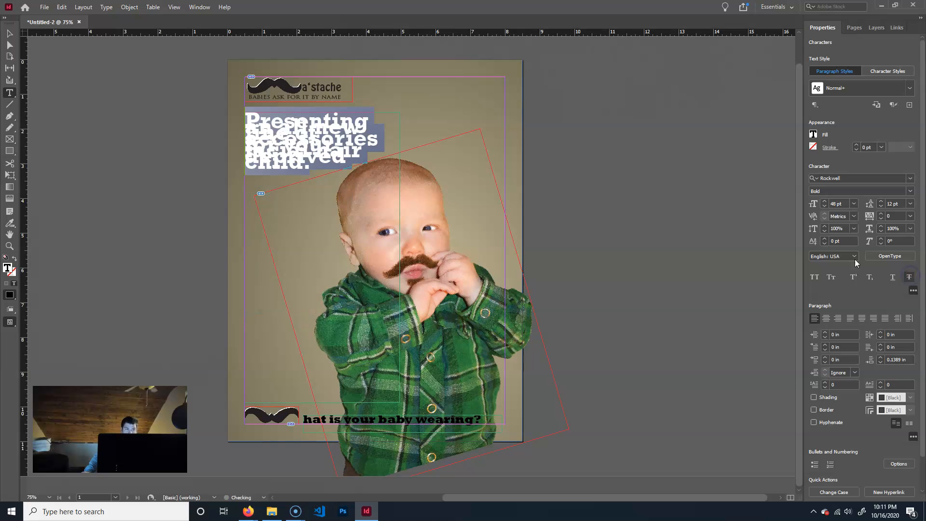
click(911, 204)
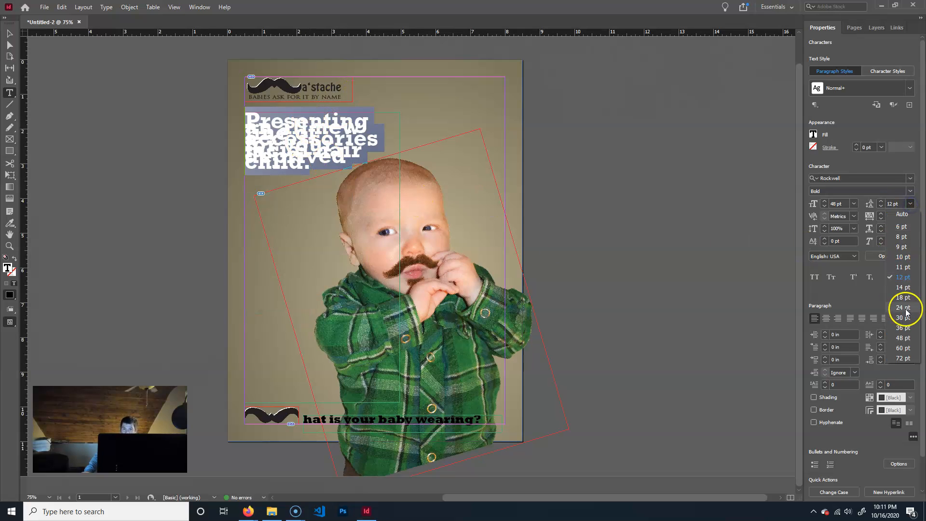
click(900, 296)
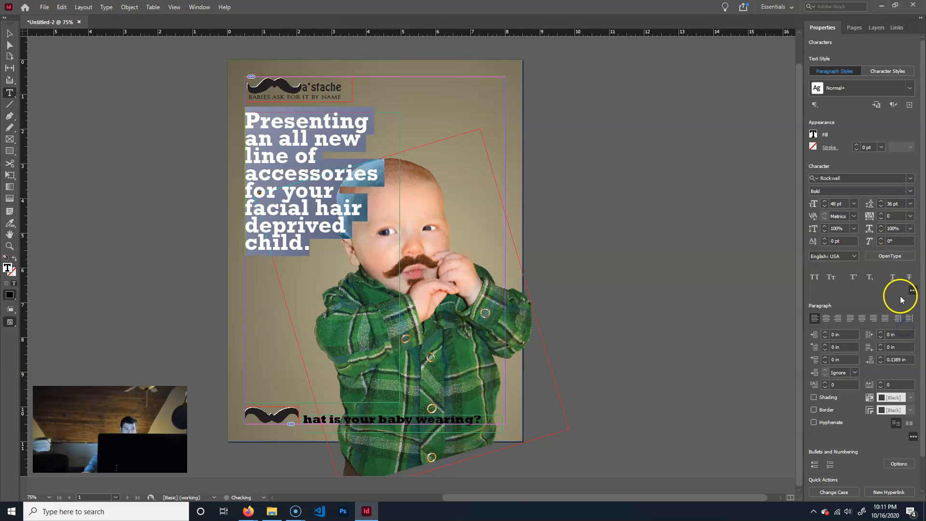
click(910, 203)
click(908, 342)
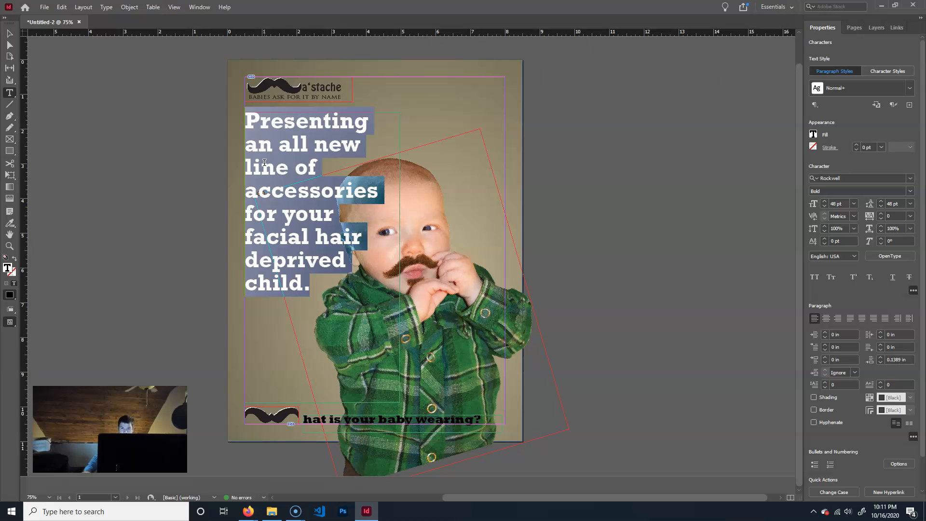
Tighten the tracking of the selected ad text, settling on a value of -50.
click(881, 218)
click(881, 219)
click(882, 219)
click(882, 220)
click(882, 219)
click(881, 218)
click(881, 219)
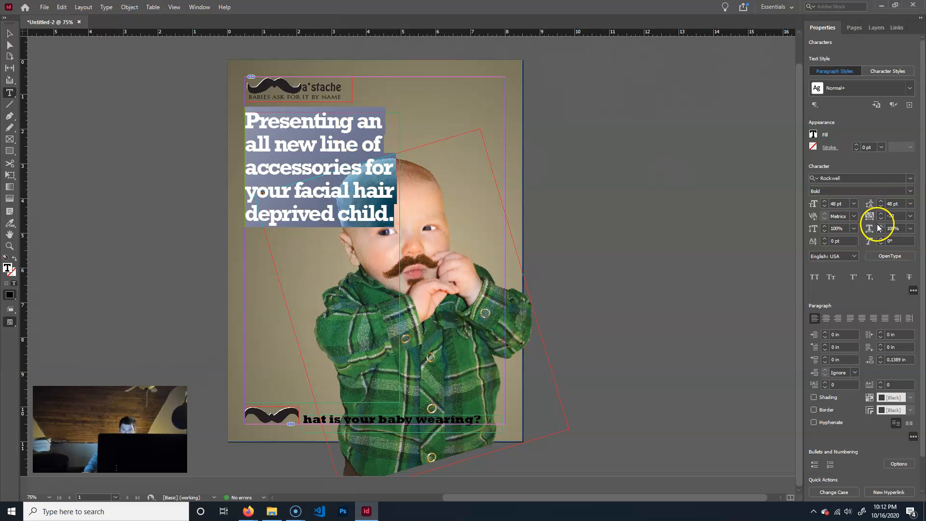
click(880, 213)
click(880, 213)
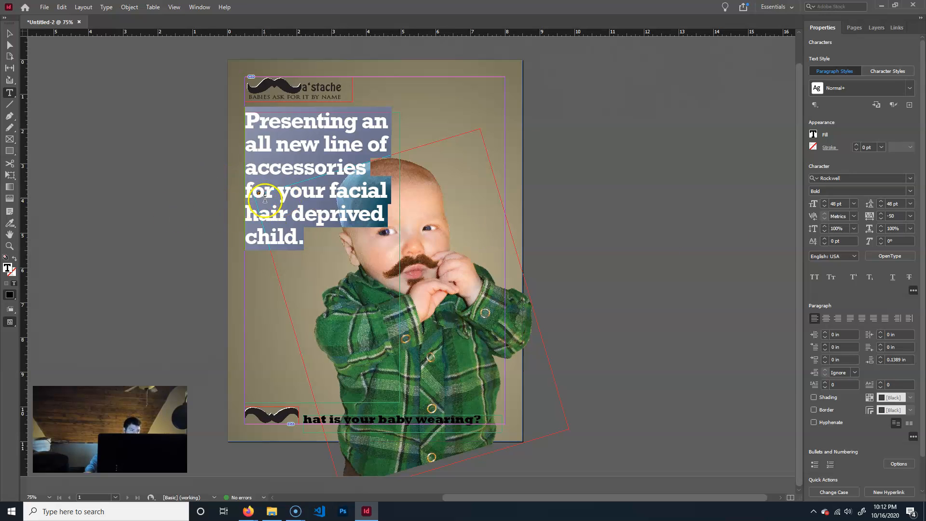
Kern the pair "a" and "n" in the word "an" of the ad text, trying 5 and setting 25.
key(ctrl+=)
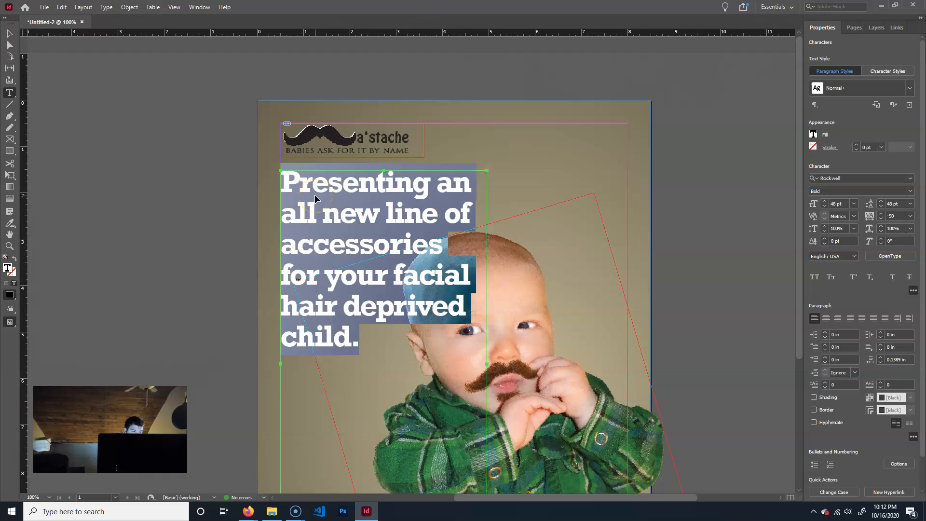
key(ctrl+=)
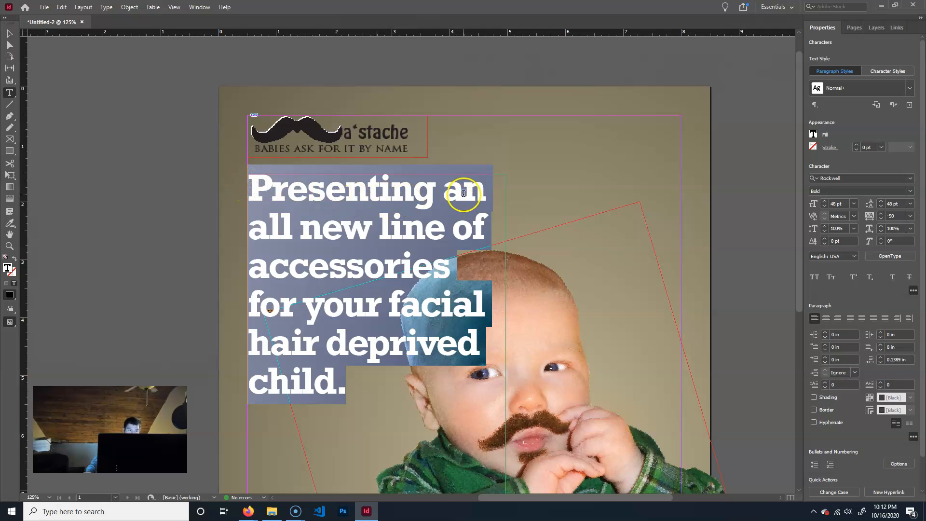
click(464, 193)
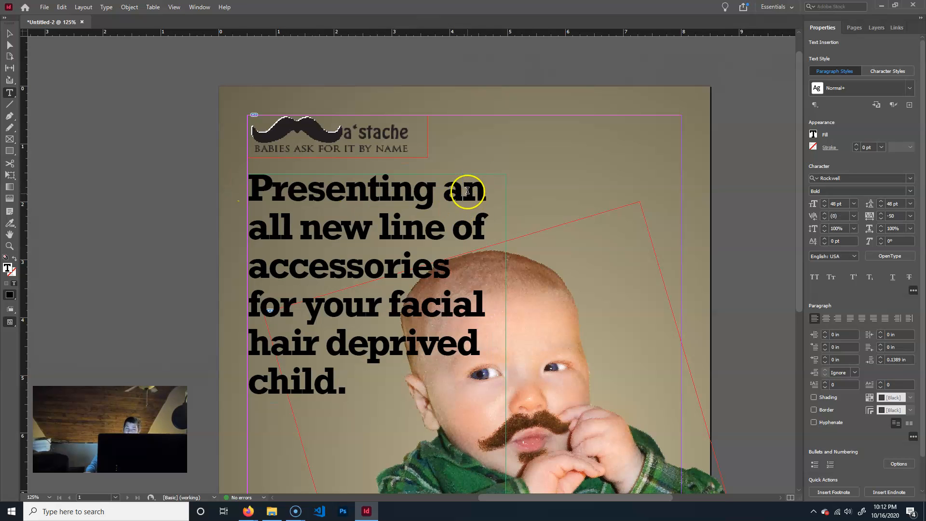
click(853, 215)
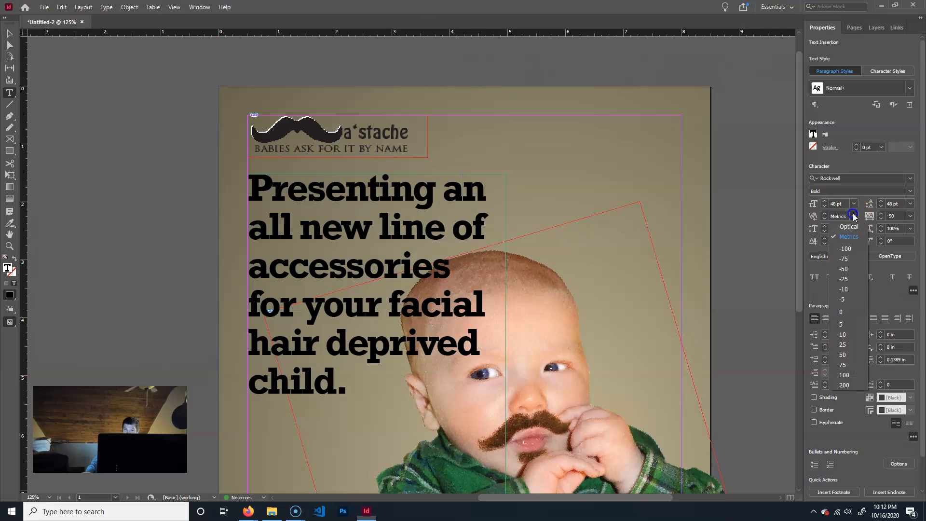
click(843, 325)
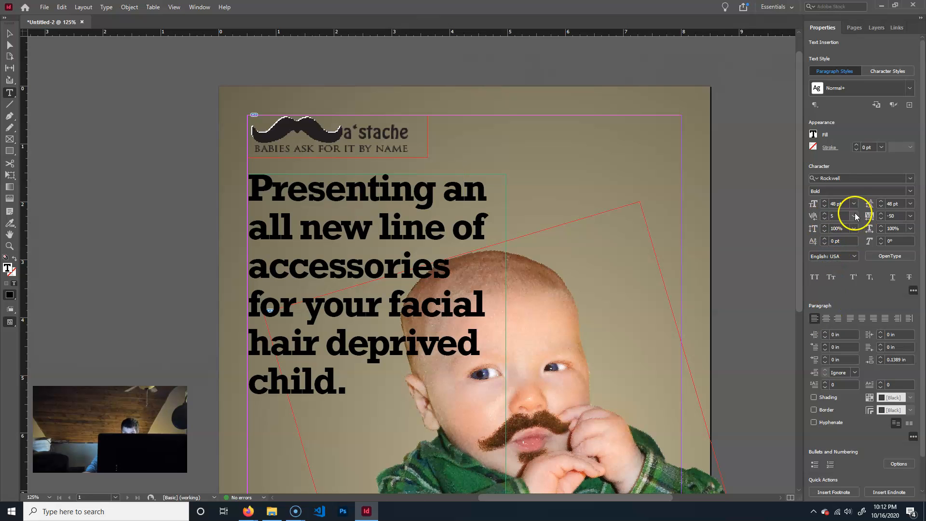
key(Up)
click(854, 215)
click(855, 345)
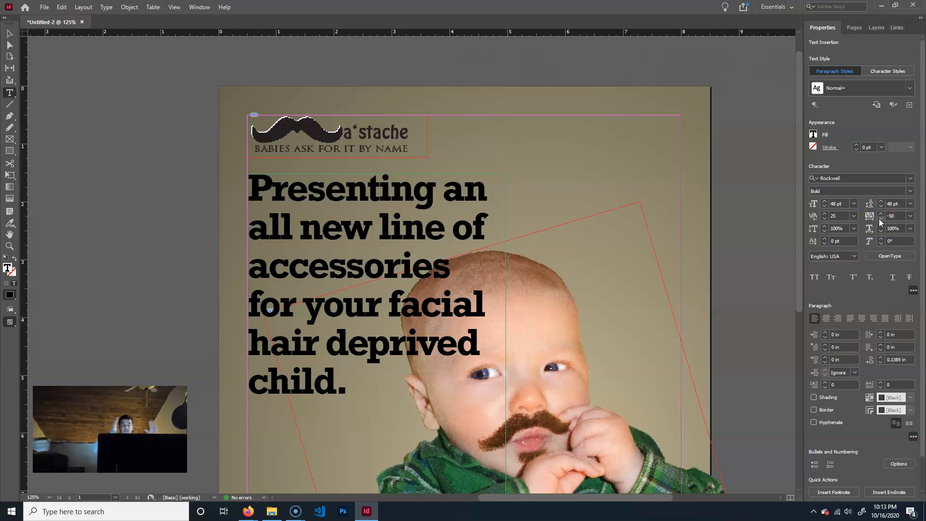
Kern the first two letters of "accessories", trying -10 and -50 and settling on -25.
click(272, 271)
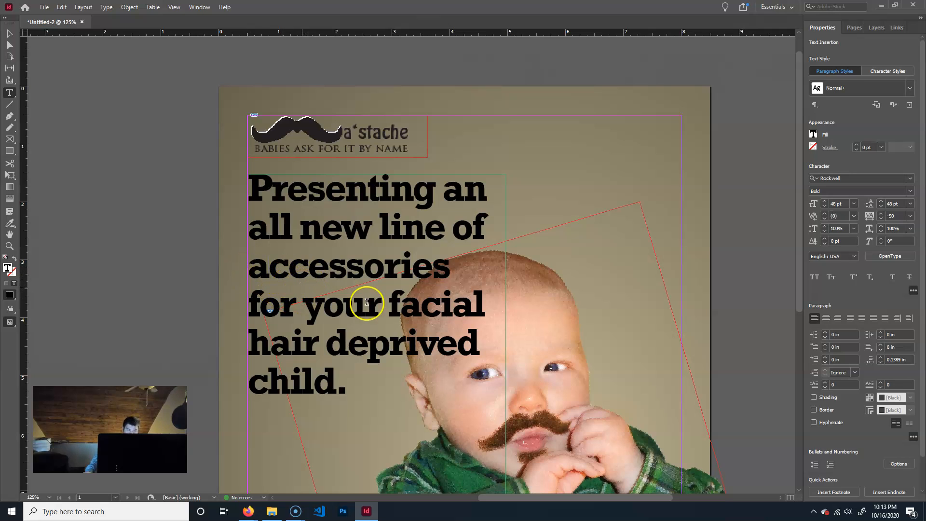
click(853, 216)
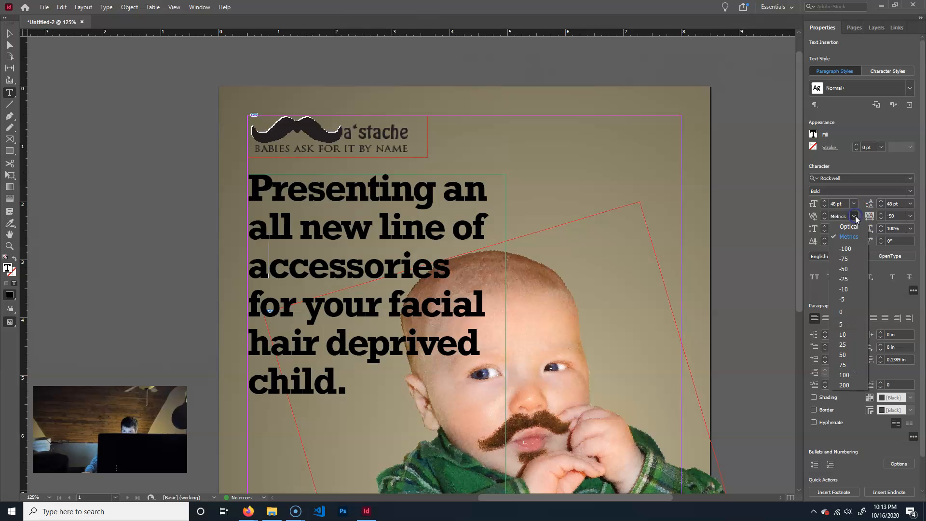
click(850, 291)
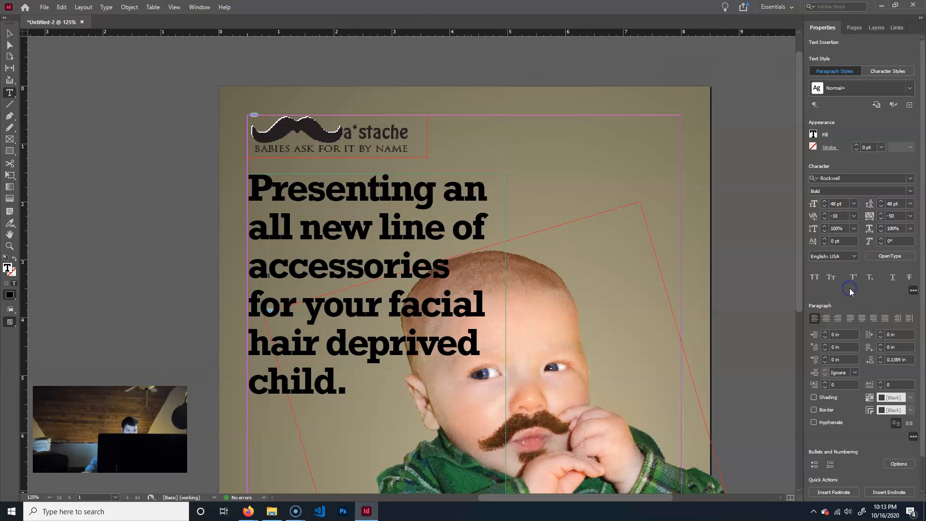
click(853, 216)
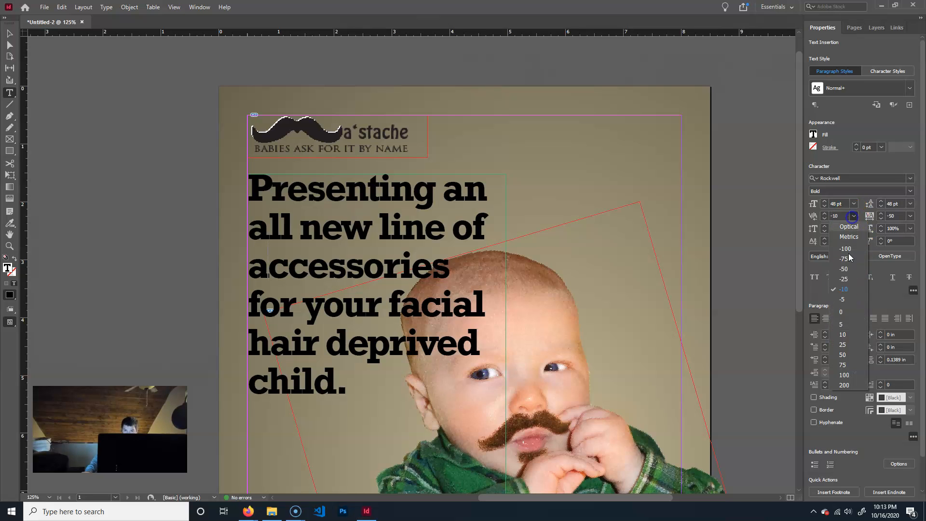
click(853, 269)
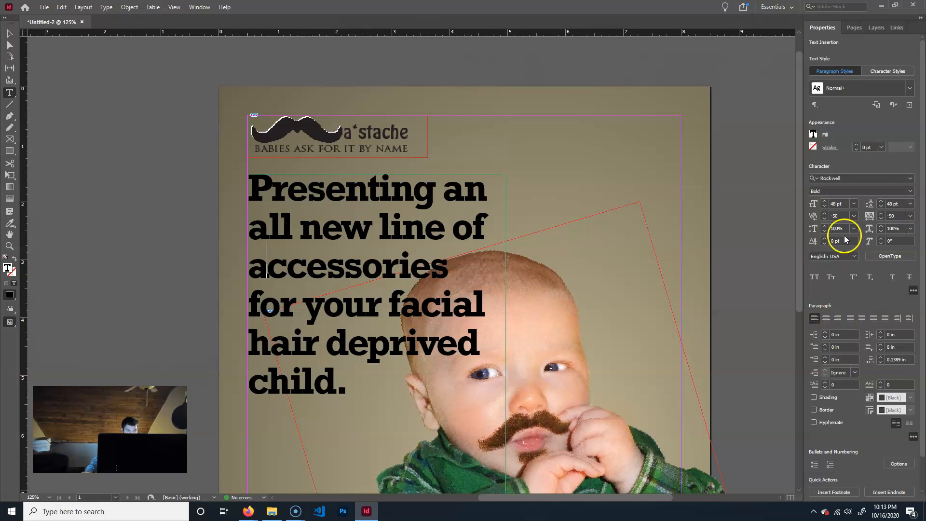
click(854, 216)
click(851, 279)
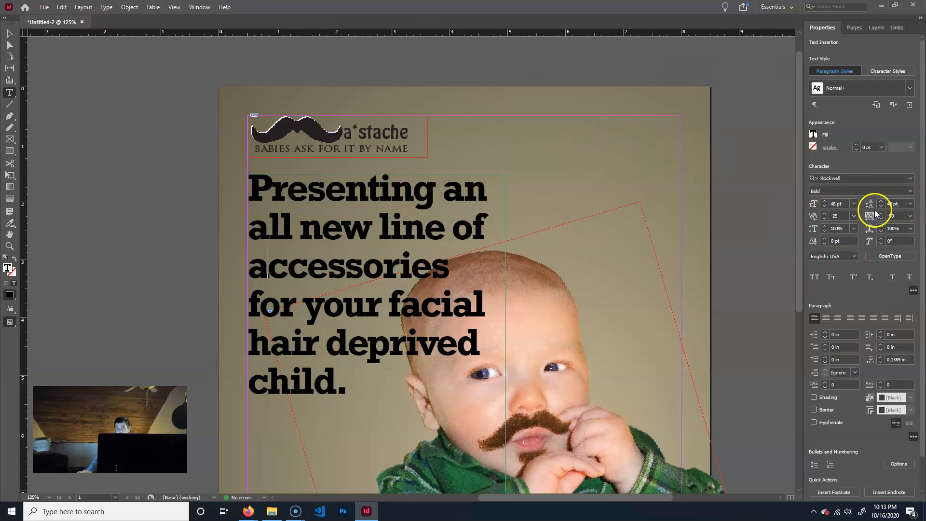
Display the Text Wrap options and place them beside the baby photo, clear of the ad text.
scroll(876, 401, down, 1)
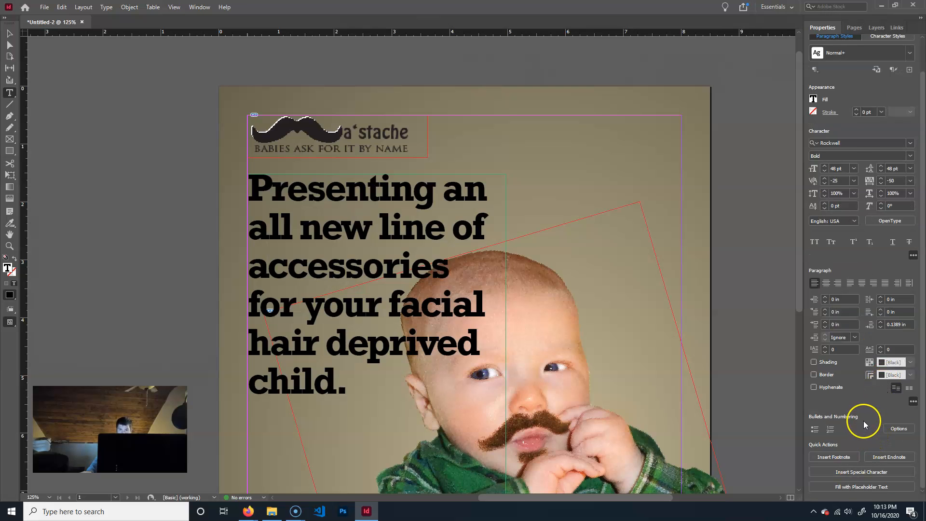
scroll(863, 421, up, 1)
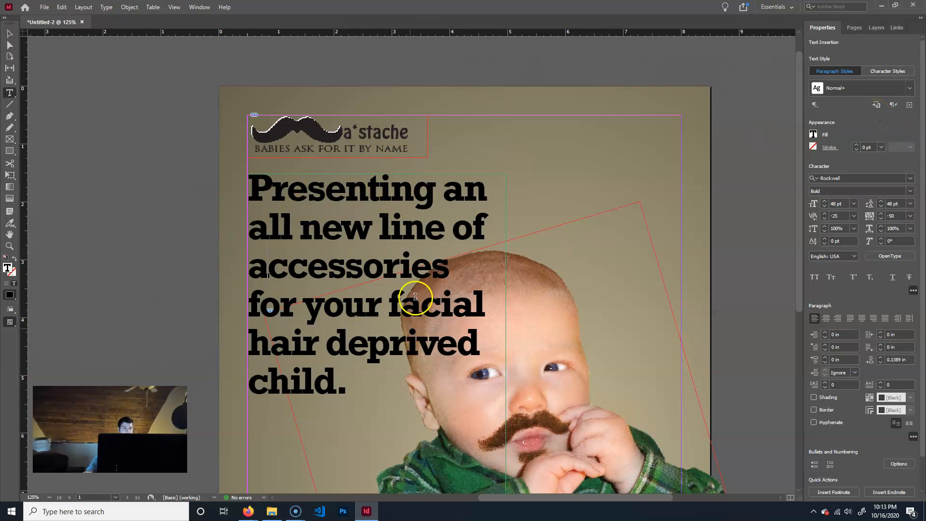
drag(798, 149, 798, 213)
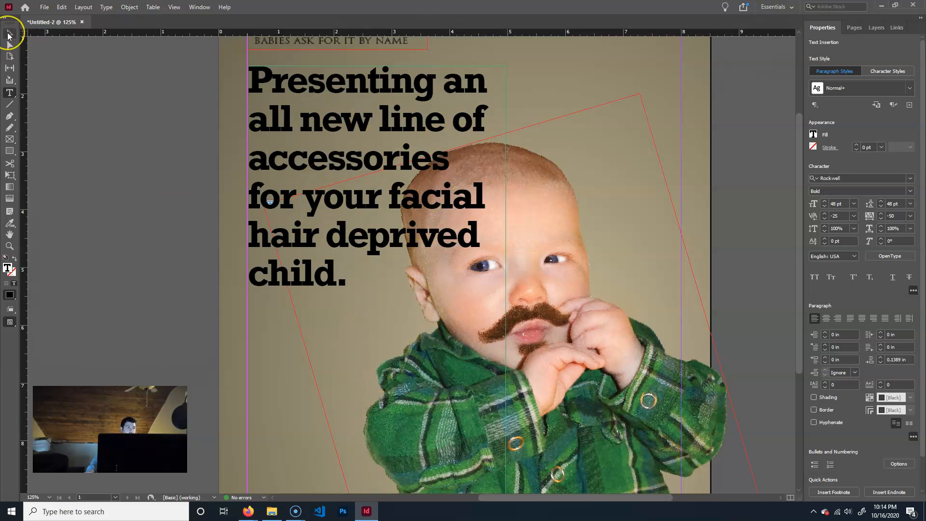
click(199, 8)
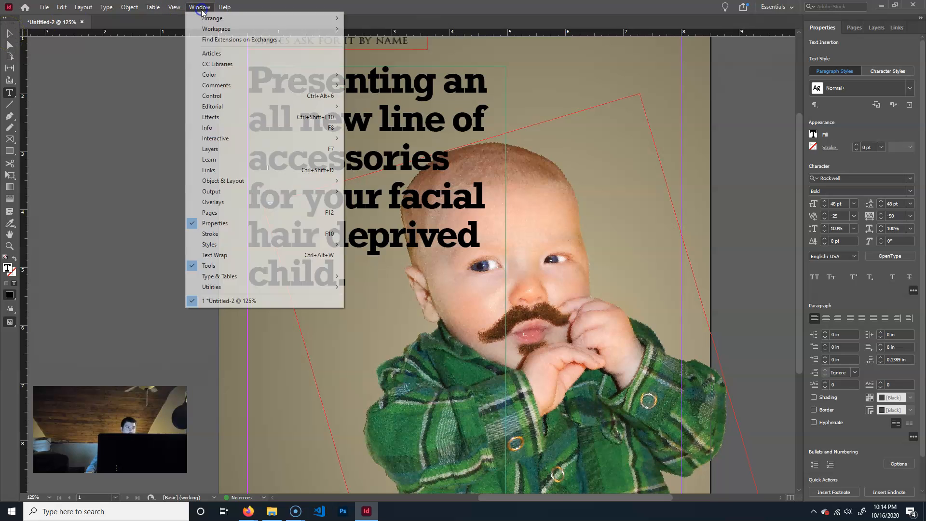
click(245, 256)
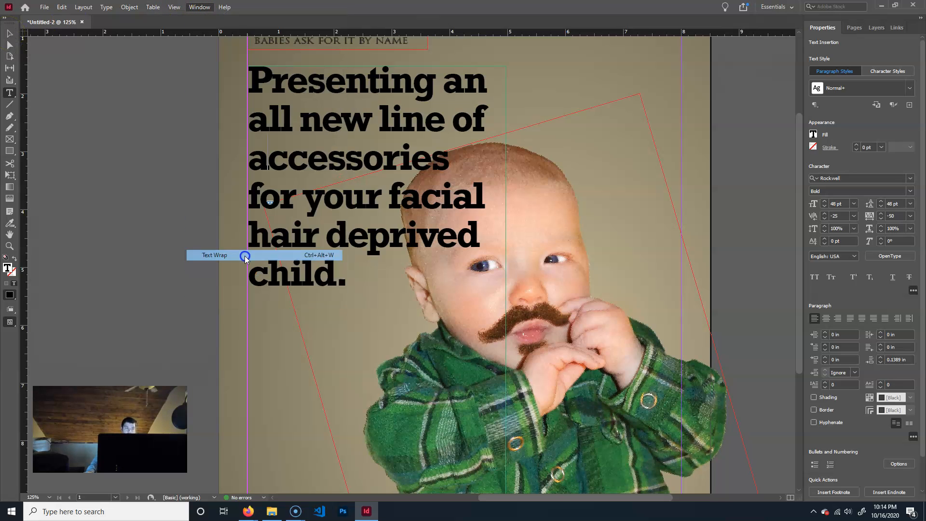
drag(331, 161, 691, 123)
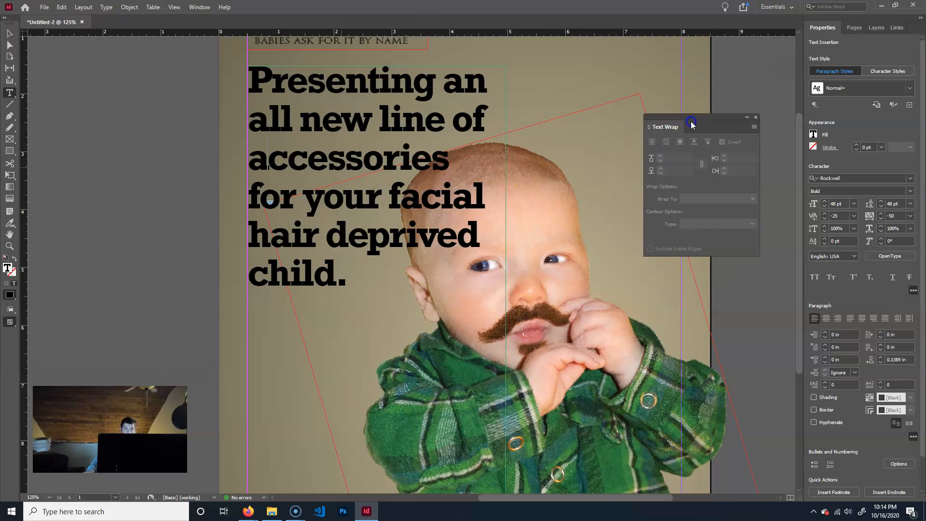
Select the baby photo on the images layer and set its text wrap to Wrap around object shape.
click(9, 33)
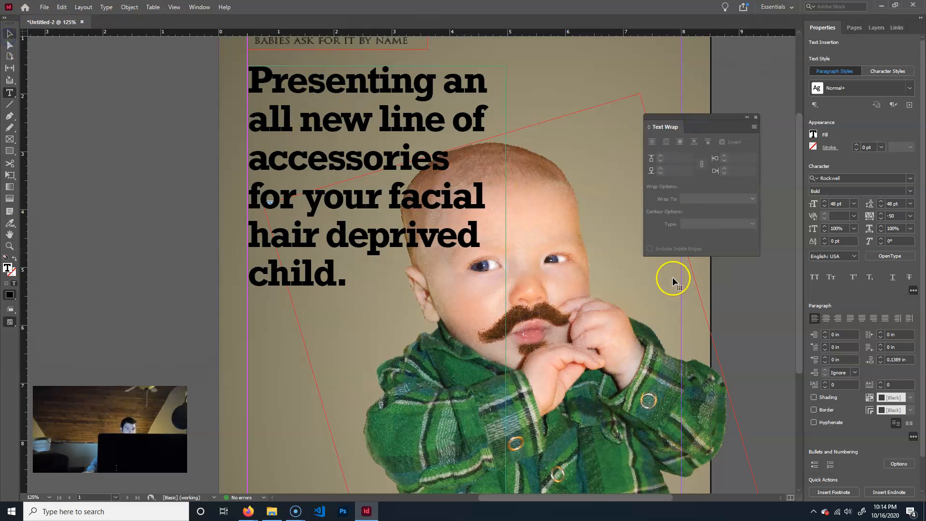
click(356, 206)
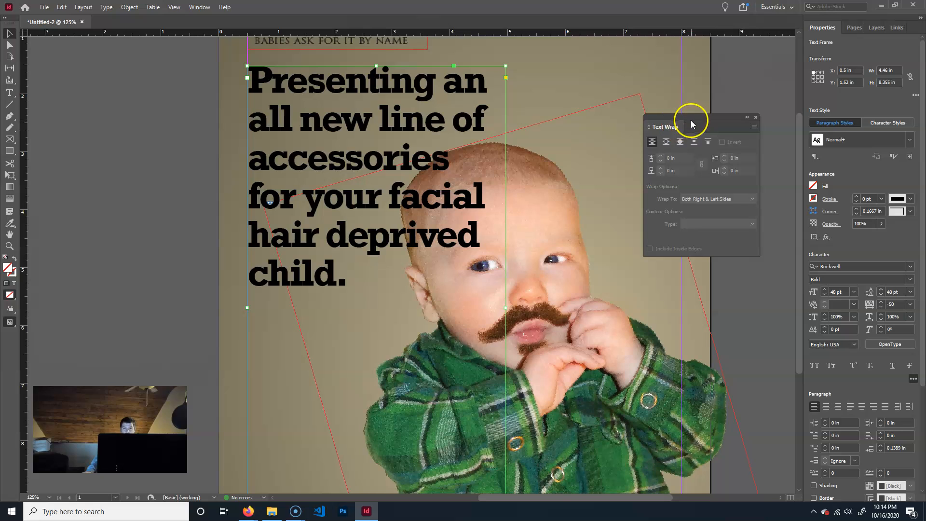
click(854, 27)
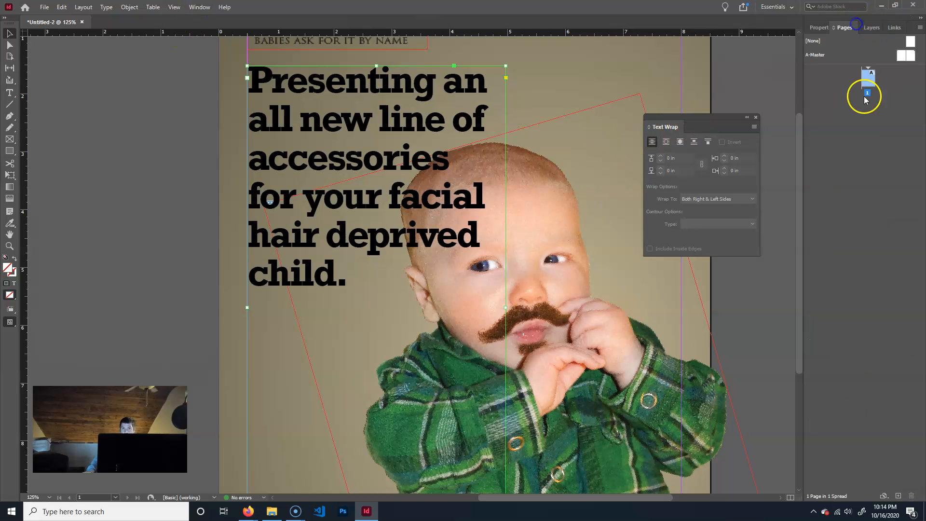
click(881, 31)
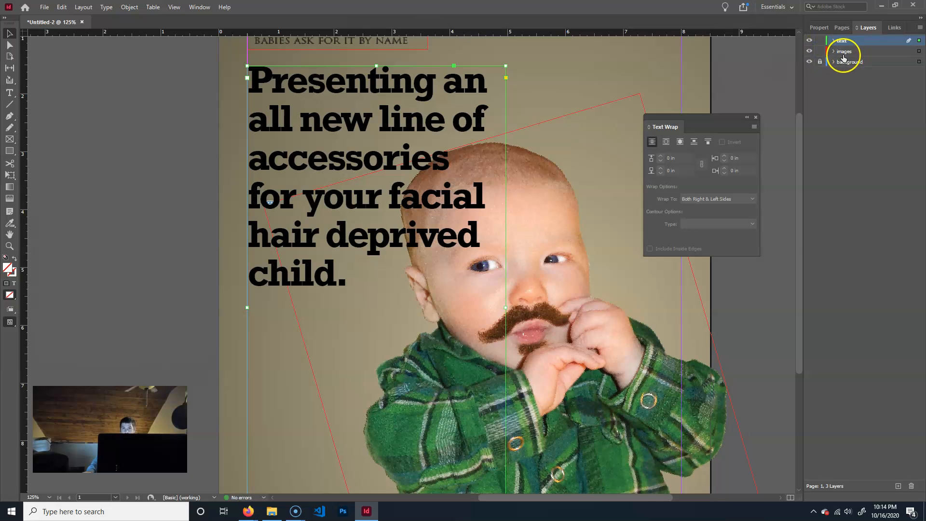
click(561, 266)
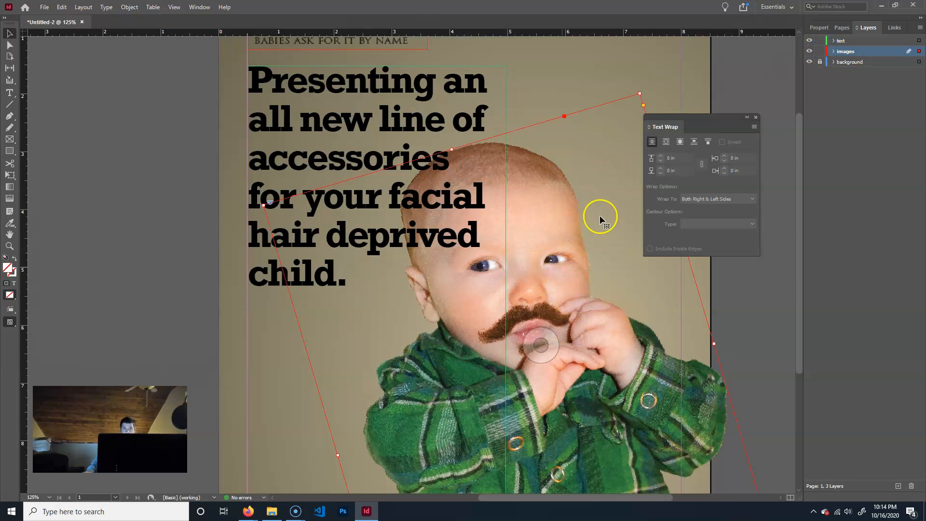
click(681, 143)
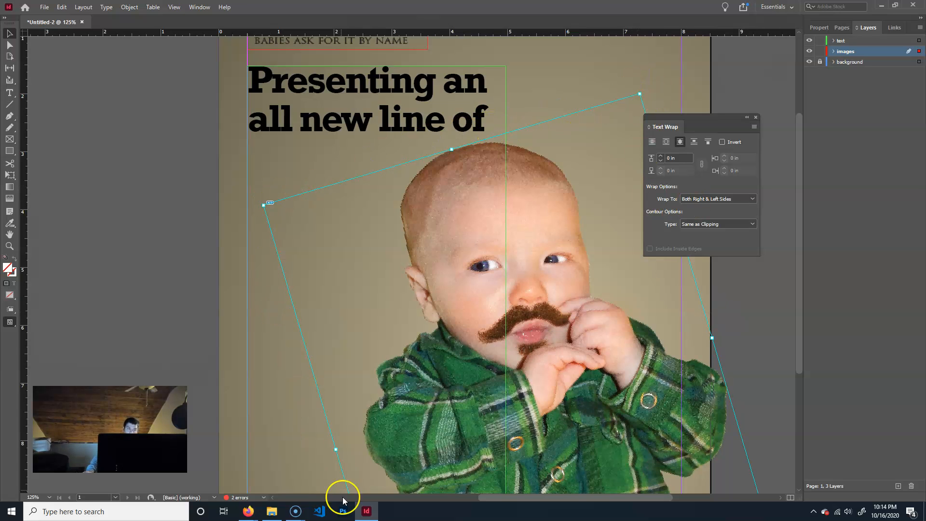
Check the wrap's effect on the ad text and the lower tagline, and view the available Wrap To choices.
scroll(368, 405, down, 6)
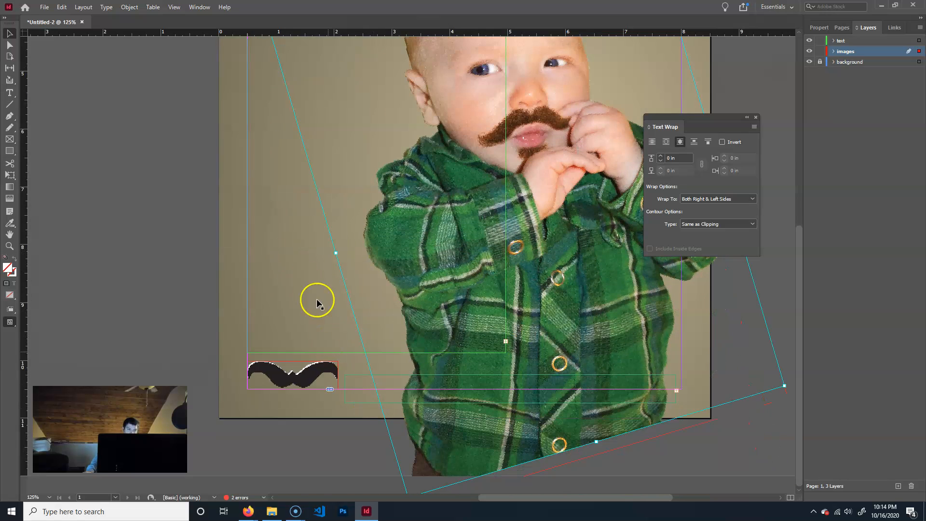
scroll(316, 303, up, 8)
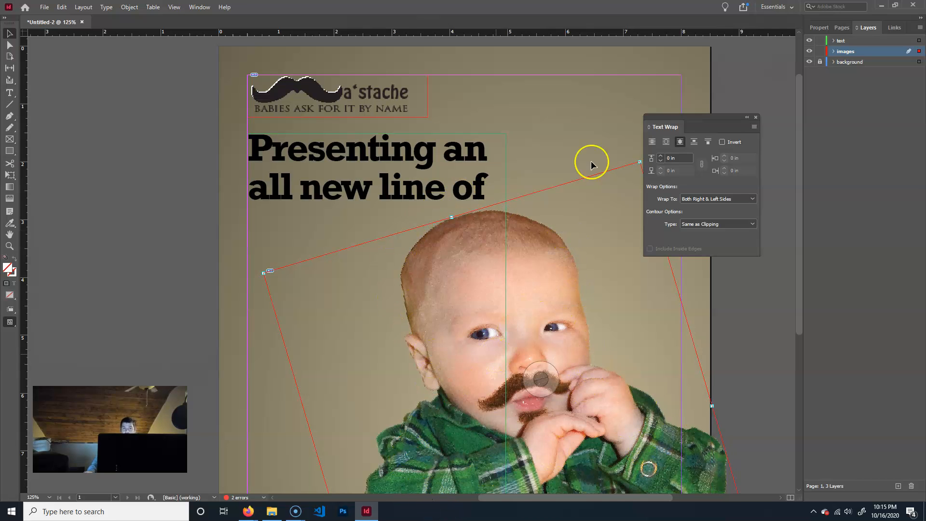
click(734, 200)
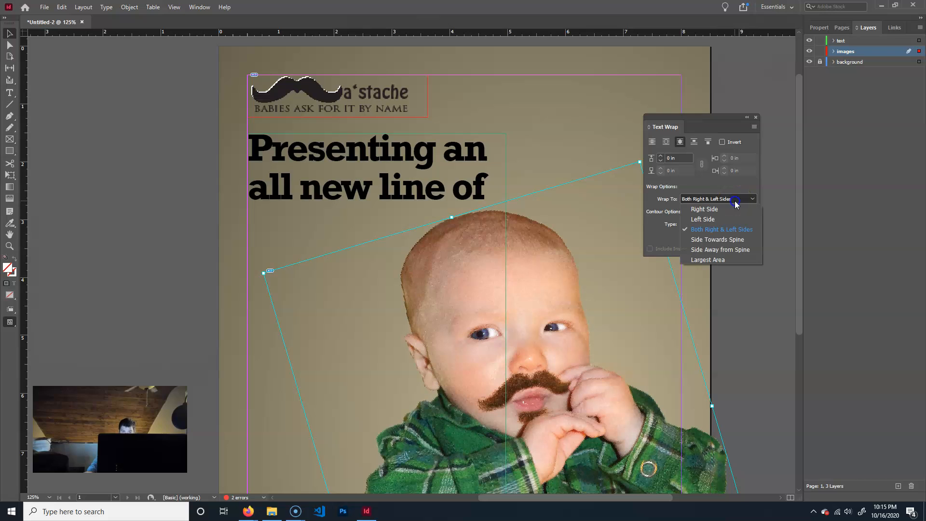
click(661, 224)
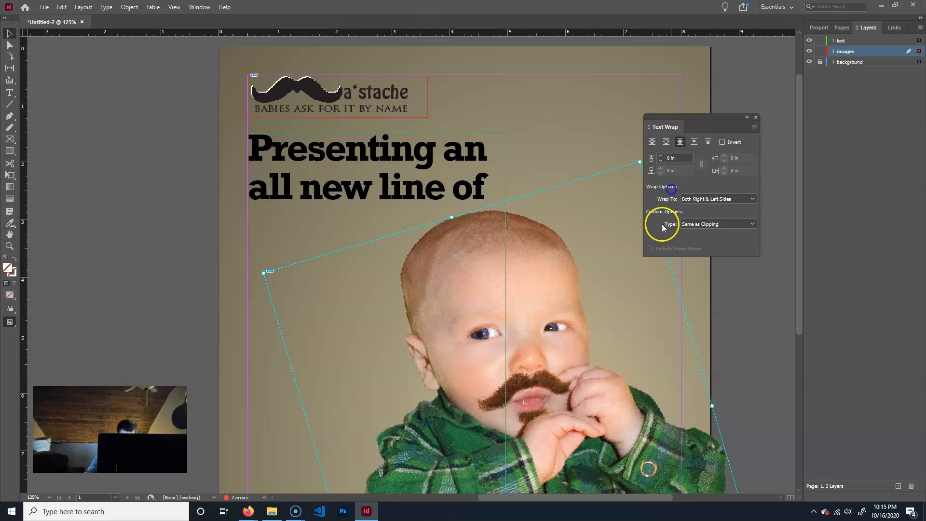
Set the contour type of the baby photo's text wrap to Alpha Channel.
click(705, 224)
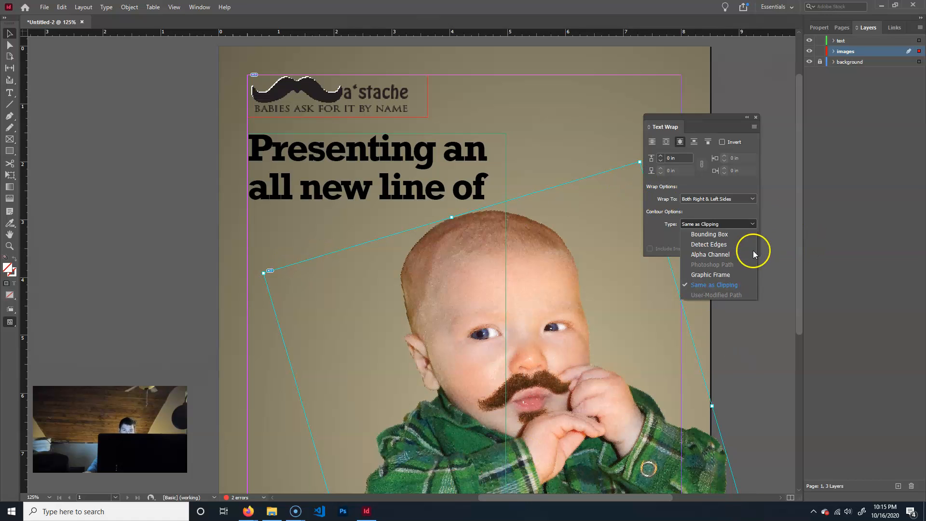
click(735, 256)
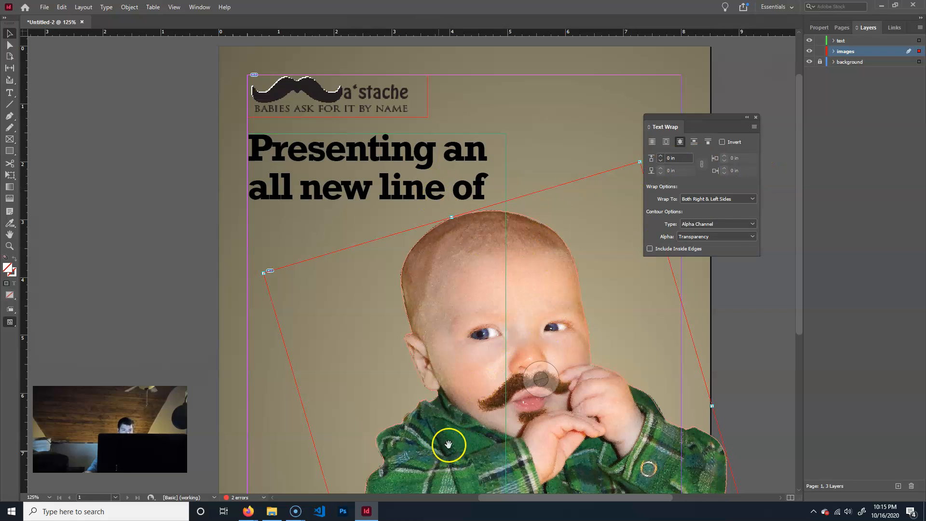
click(733, 228)
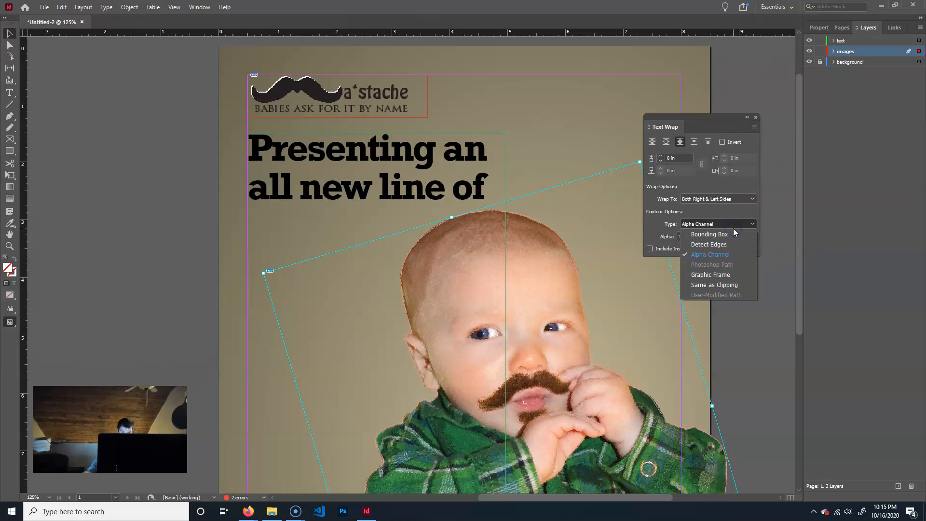
click(737, 225)
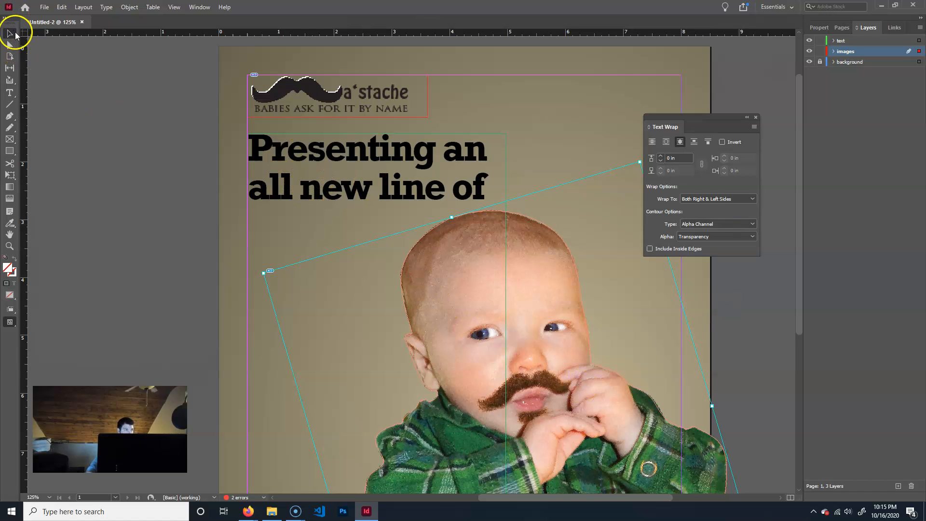
Examine how the ad text and the lower tagline wrap around the baby with the new contour.
click(356, 189)
scroll(443, 264, down, 5)
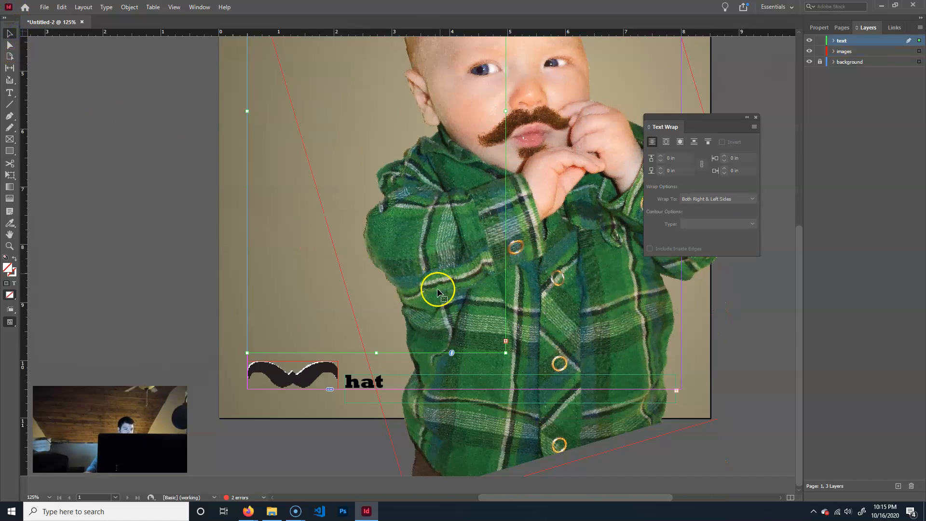
scroll(436, 295, up, 6)
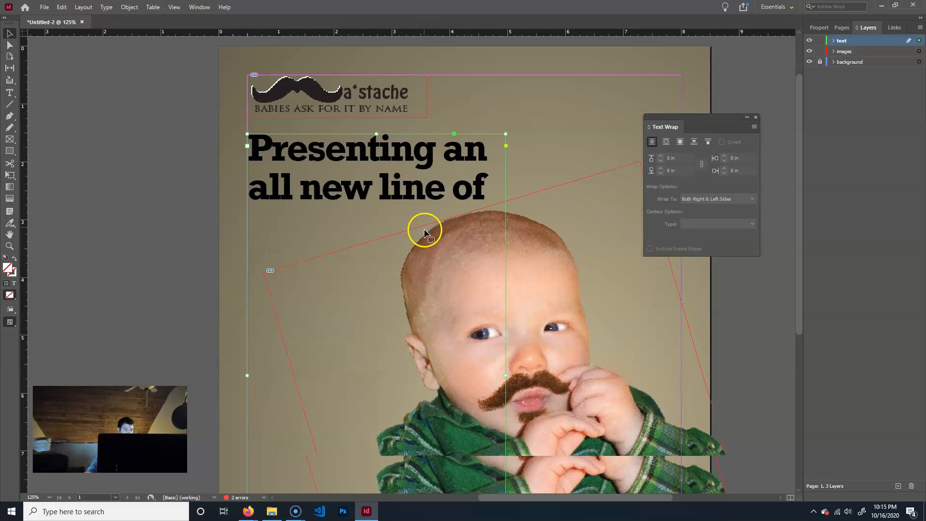
scroll(427, 231, down, 6)
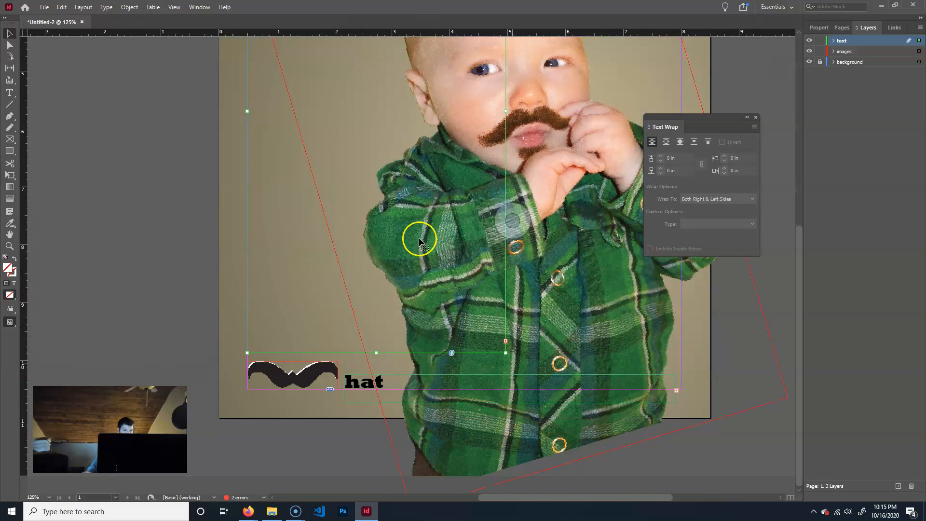
scroll(414, 262, up, 7)
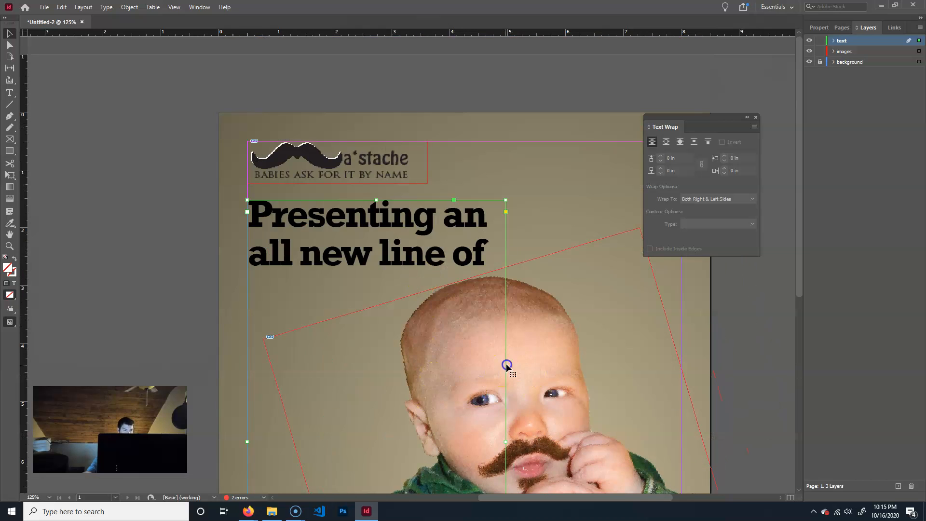
click(557, 365)
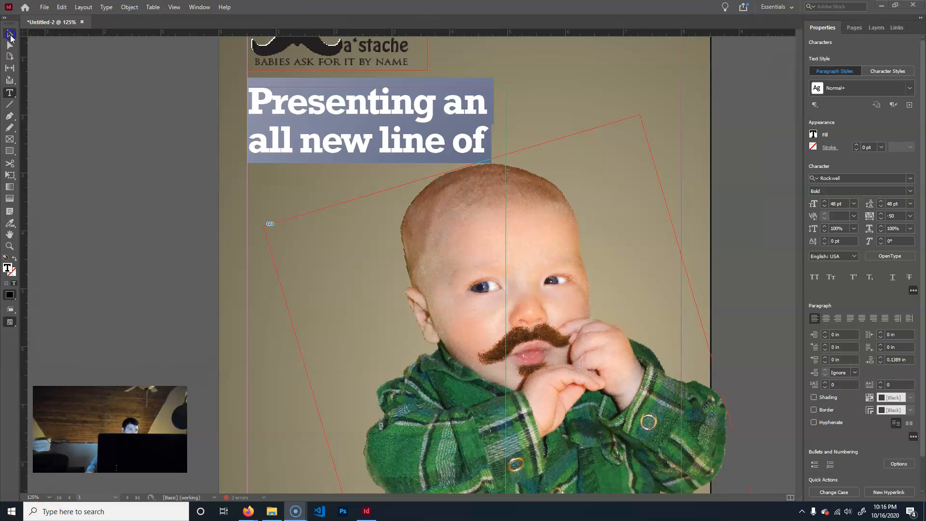
ctrl+click(752, 179)
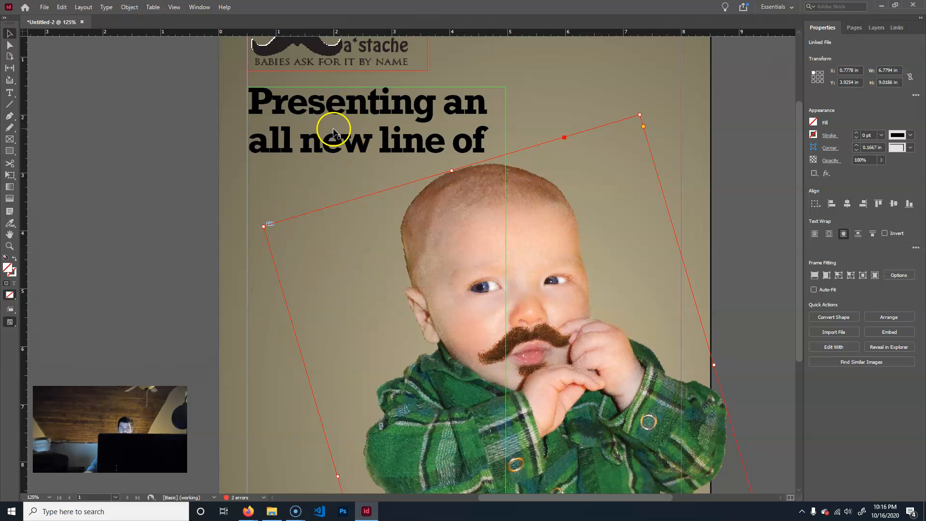
Reduce the font size of all the ad text, trying 30 pt and settling on 36 pt.
double_click(363, 141)
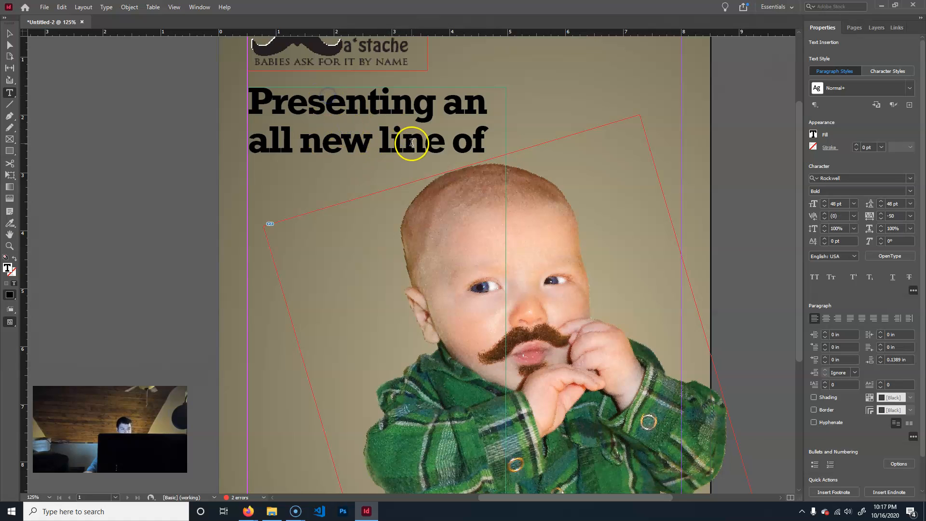
key(ctrl+a)
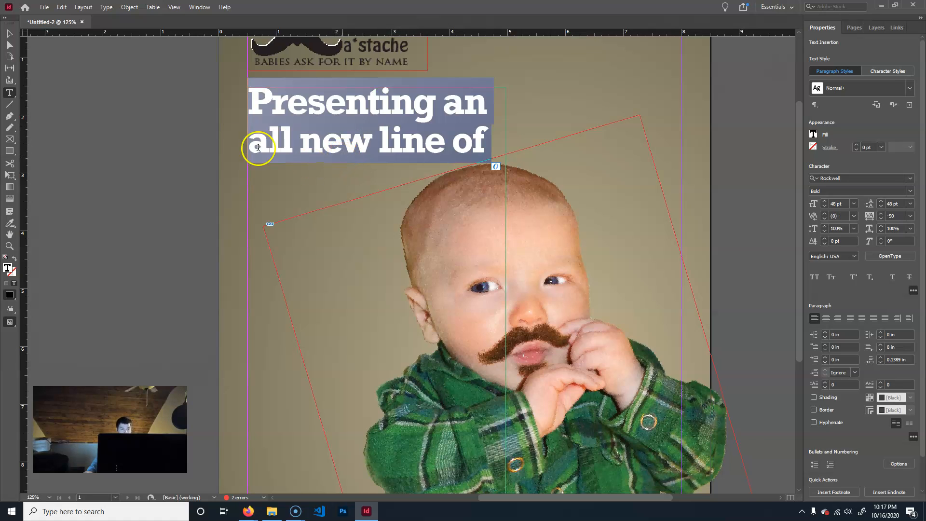
click(854, 203)
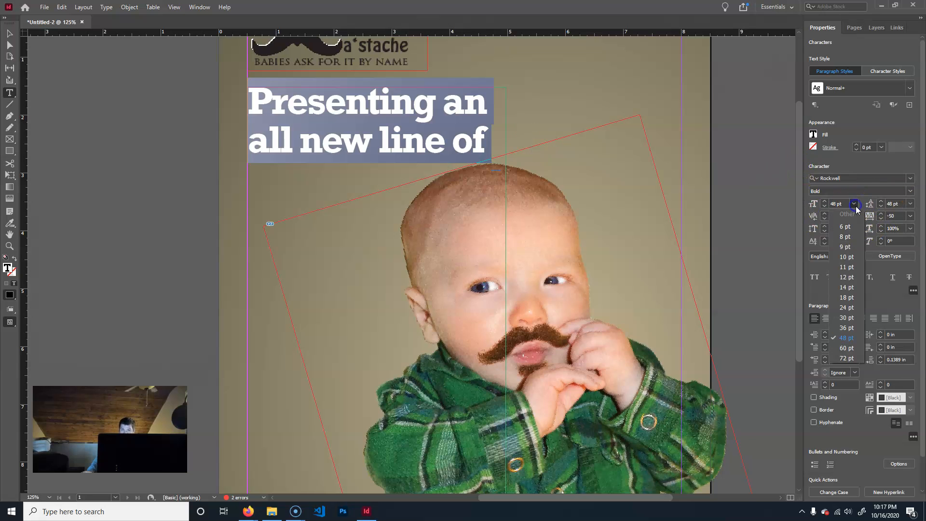
click(852, 319)
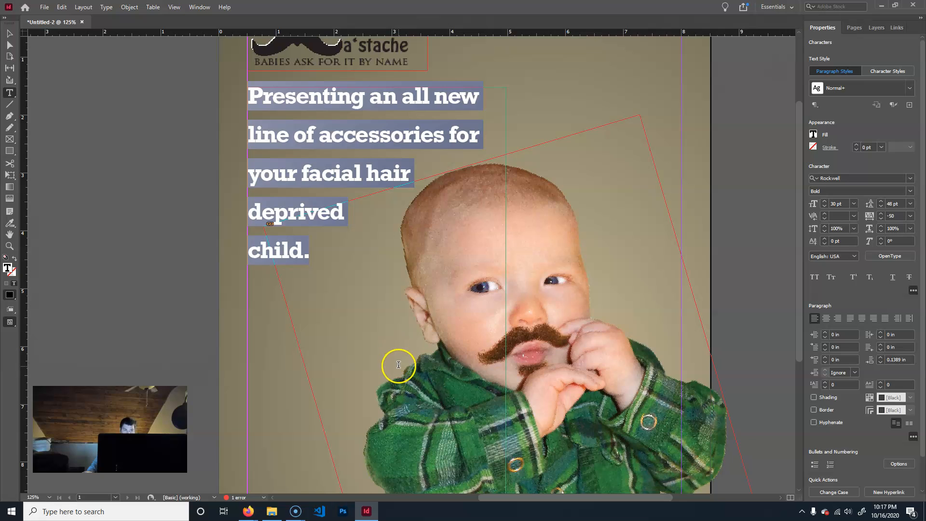
click(854, 204)
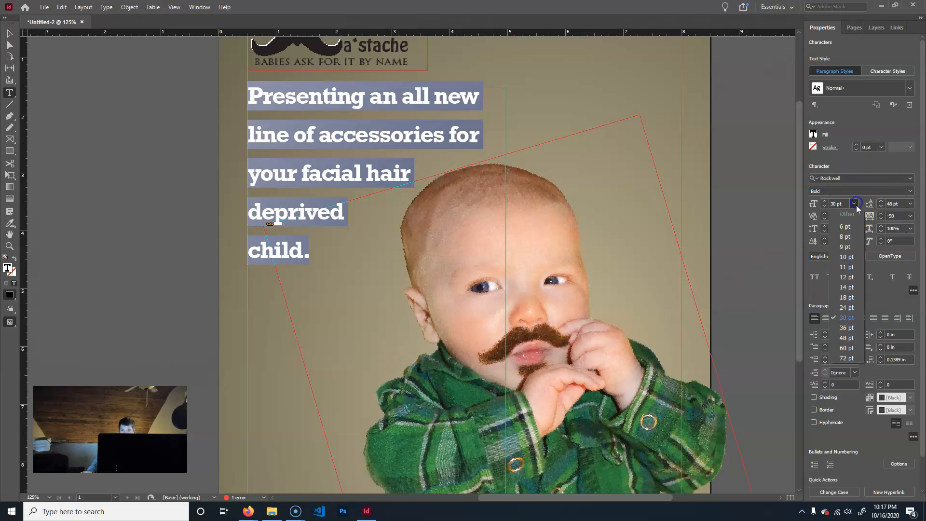
click(847, 328)
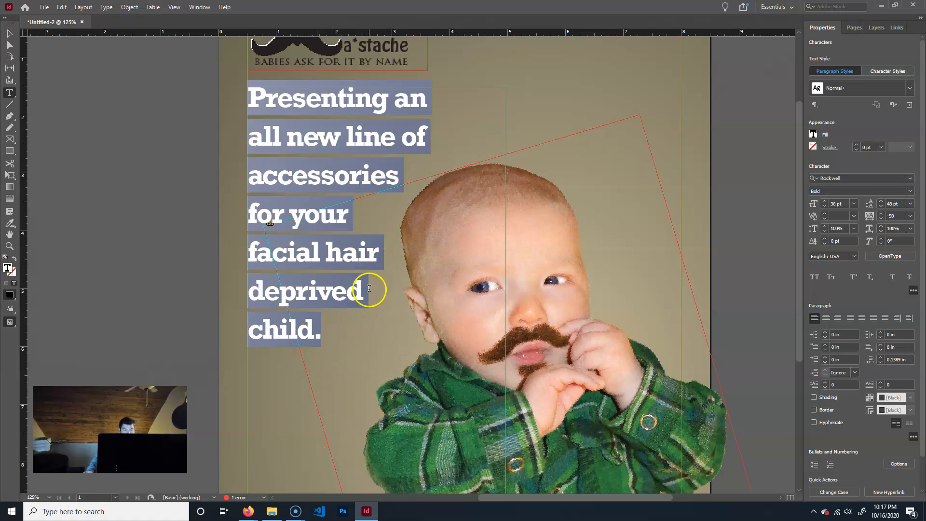
Resize the ad text frame to start at about Y 2.72 in with a height of about 5.32 in.
click(7, 34)
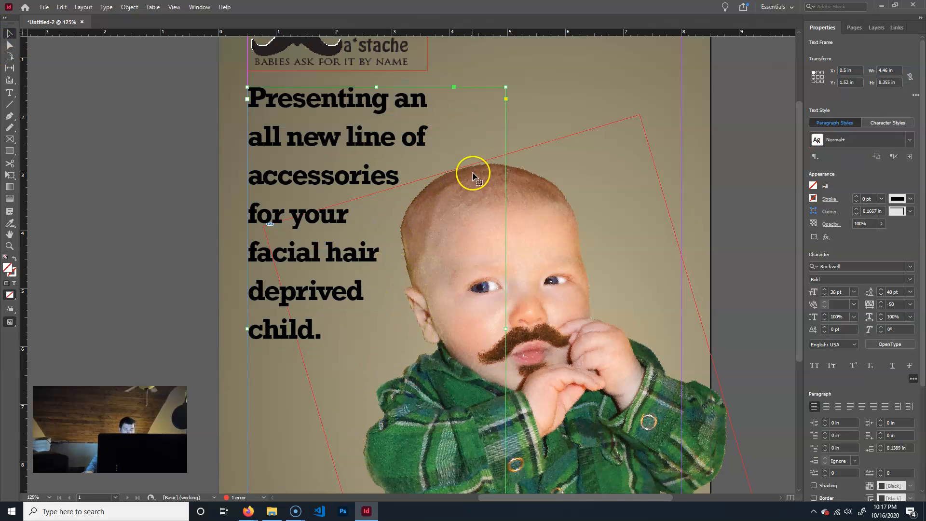
key(ctrl+minus)
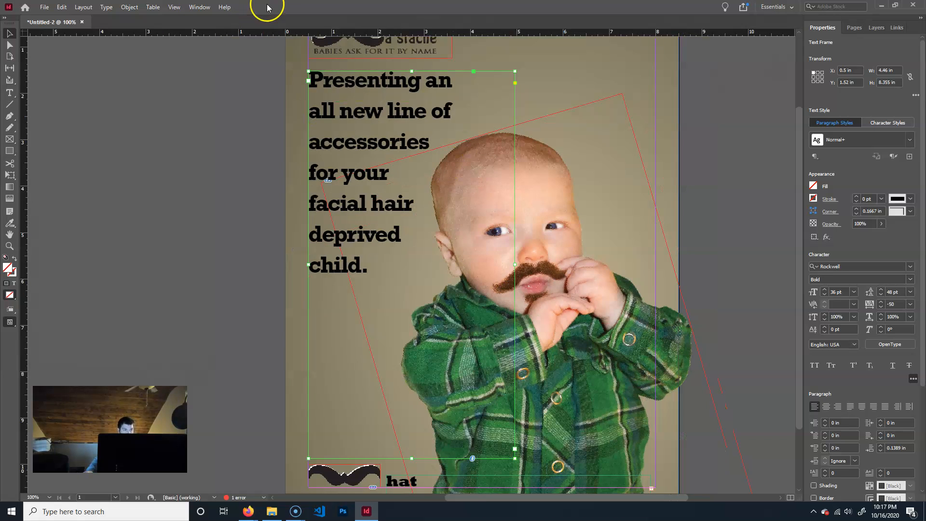
drag(417, 75, 417, 155)
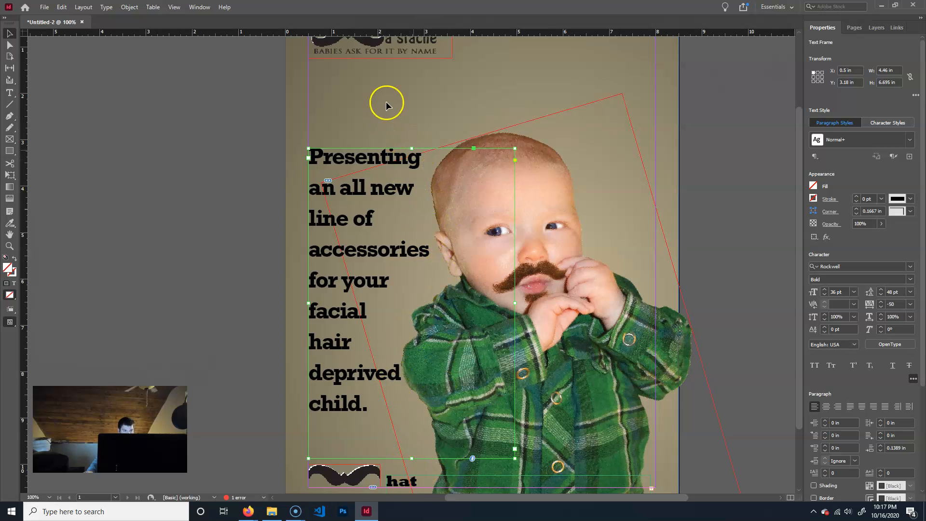
drag(413, 149, 414, 127)
drag(412, 458, 423, 373)
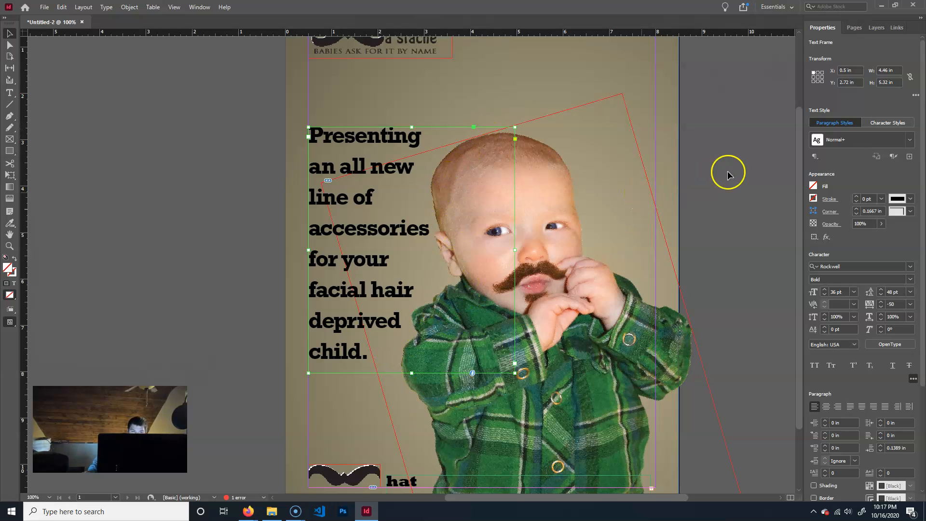
click(759, 187)
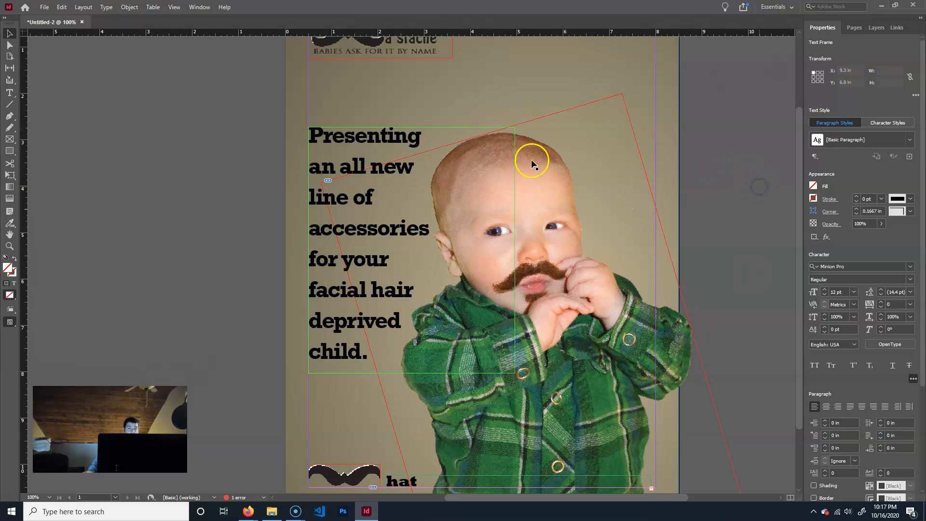
Display the document's layers and lock the images layer.
click(858, 28)
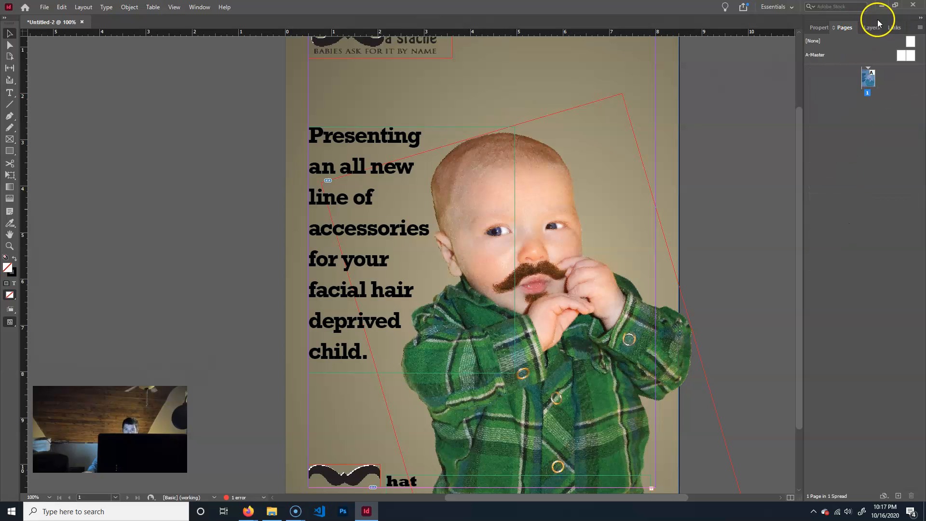
click(896, 27)
click(872, 28)
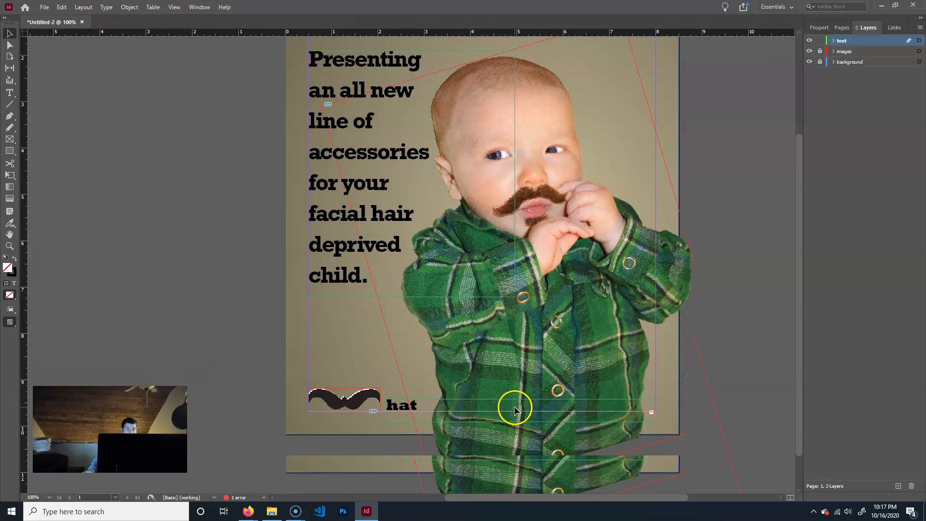
Make the tagline's text frame at the foot of the poster ignore text wrap.
scroll(514, 405, down, 3)
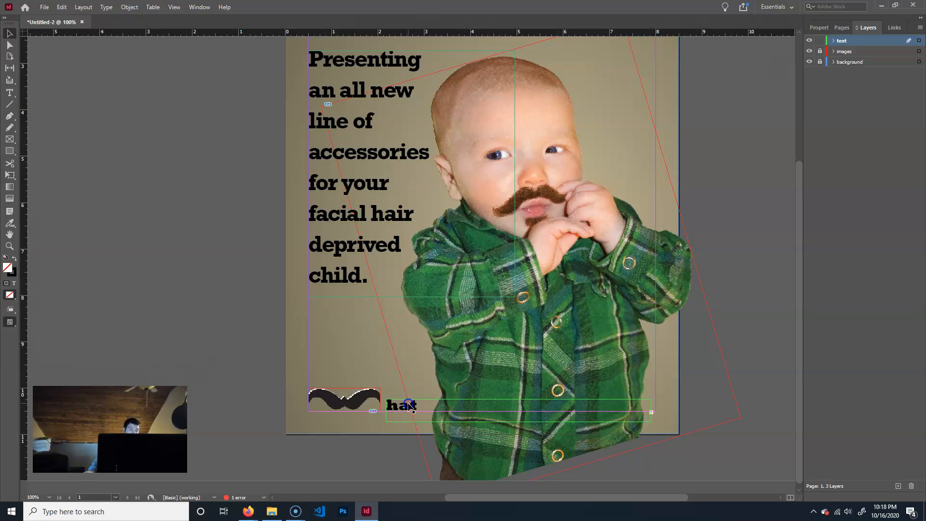
click(129, 6)
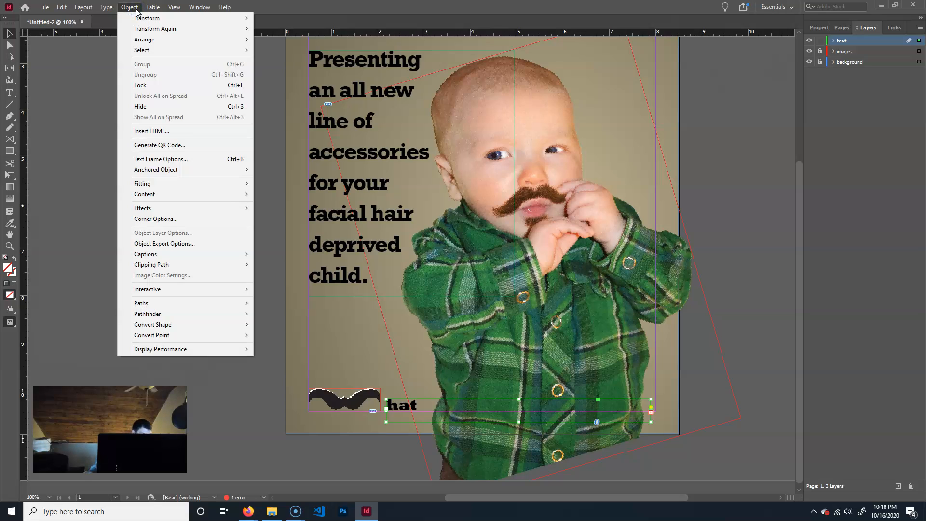
click(169, 159)
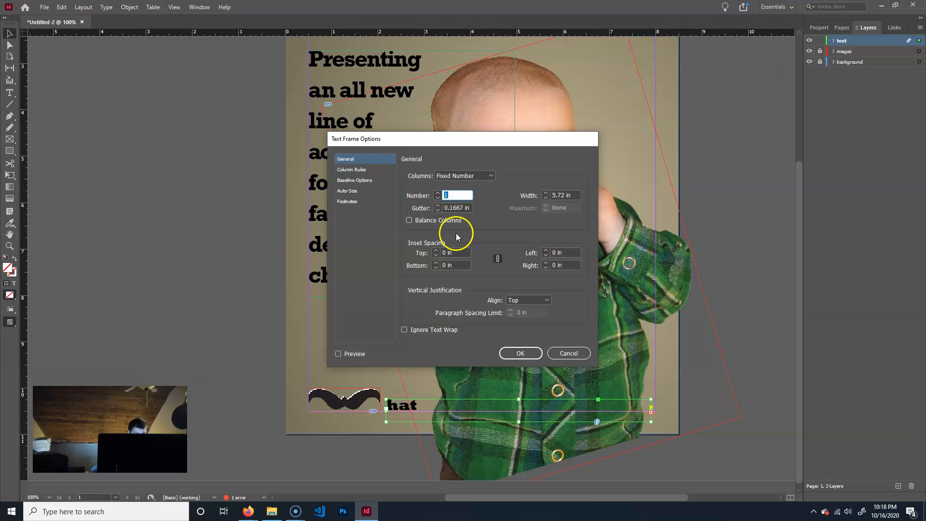
click(425, 331)
click(521, 352)
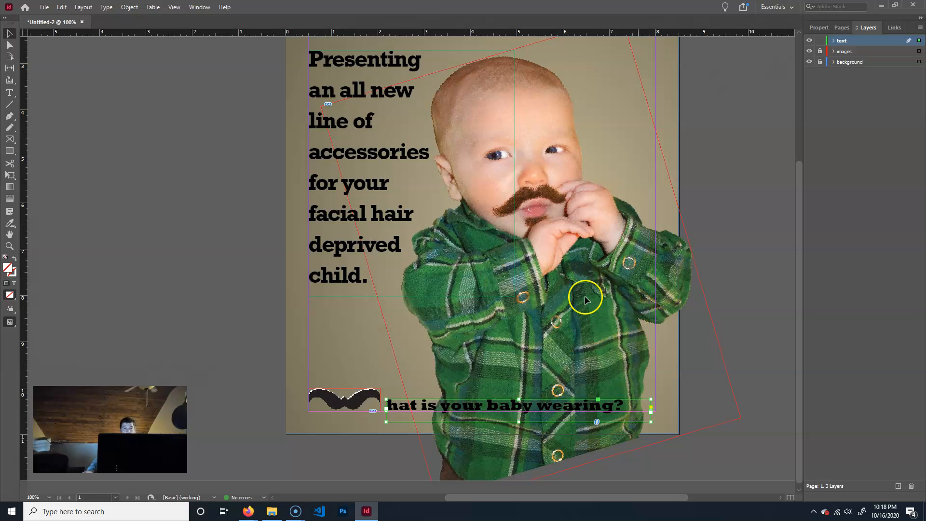
Review the whole poster layout and inspect the baby photo's display quality close up.
scroll(585, 296, up, 3)
scroll(570, 290, down, 2)
scroll(569, 289, up, 1)
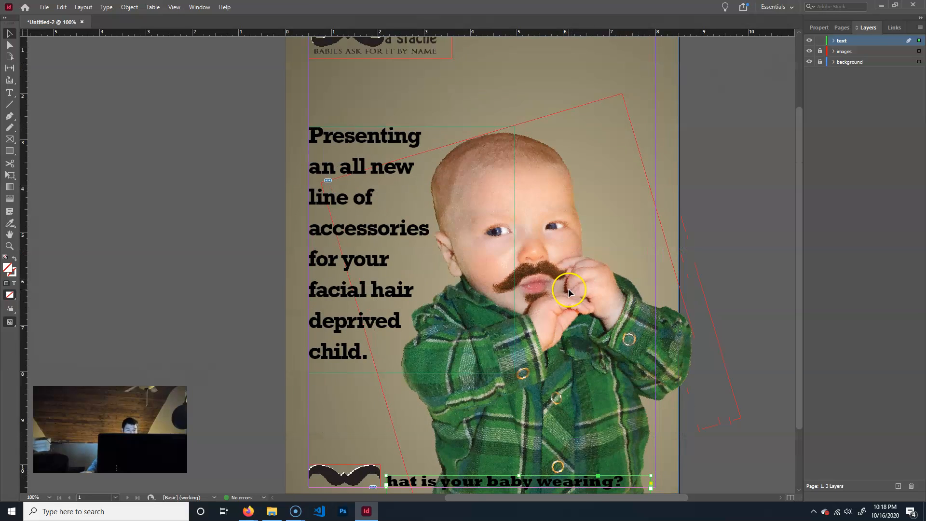
key(ctrl+minus)
click(640, 231)
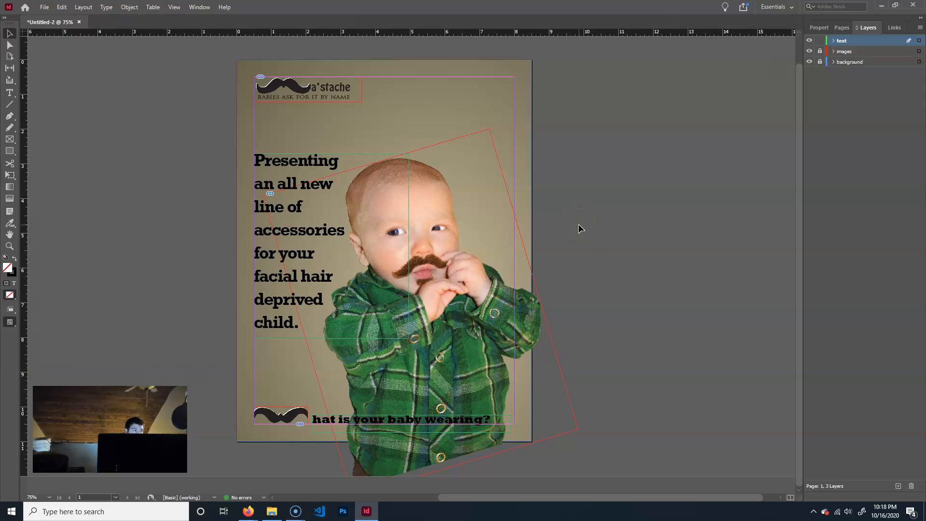
key(ctrl+equal)
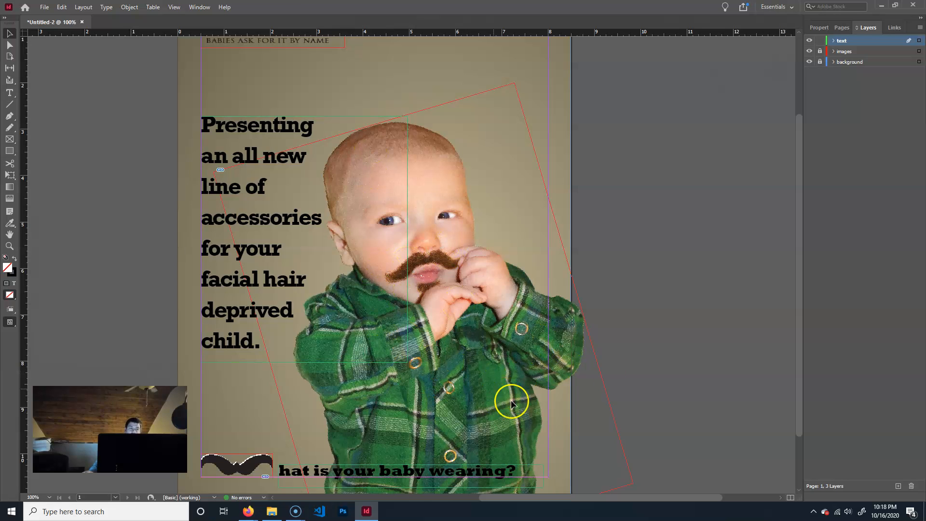
key(ctrl+equal)
key(ctrl+equal)
key(ctrl+equal)
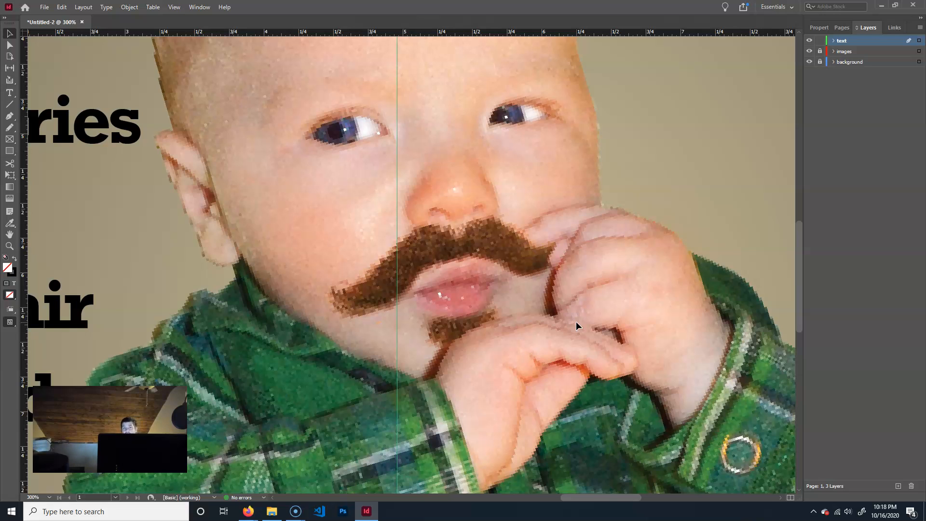
key(ctrl+minus)
key(ctrl+minus)
key(ctrl+minus)
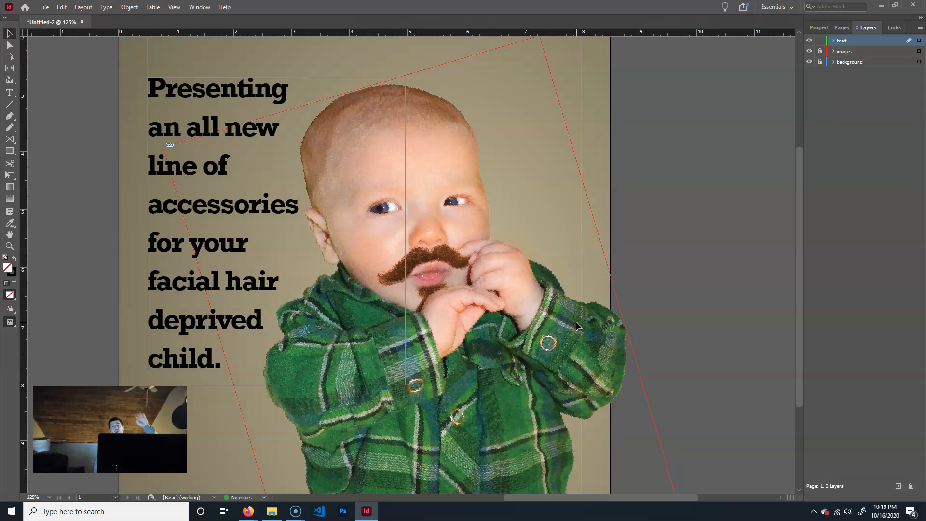
click(575, 324)
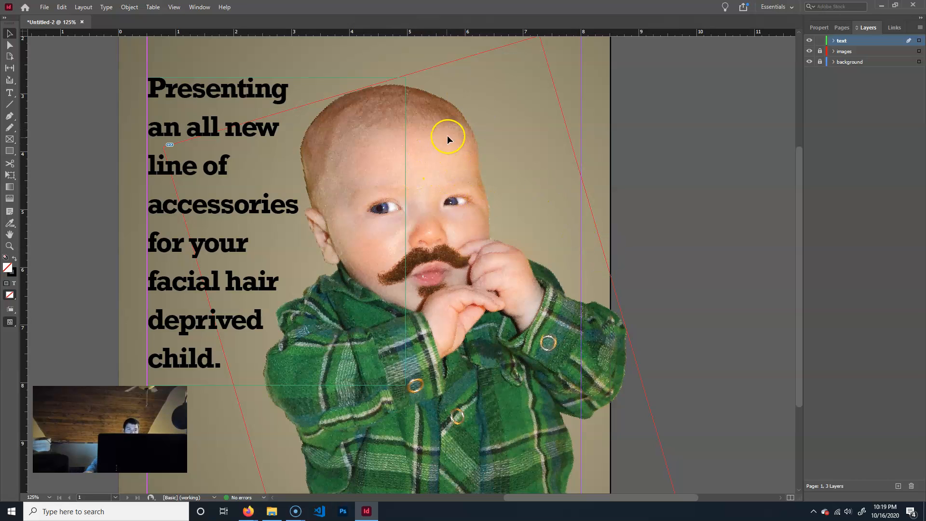
Unlock the images layer, try High Quality Display on the baby photo alone, and lock the layer again.
click(820, 51)
right_click(466, 158)
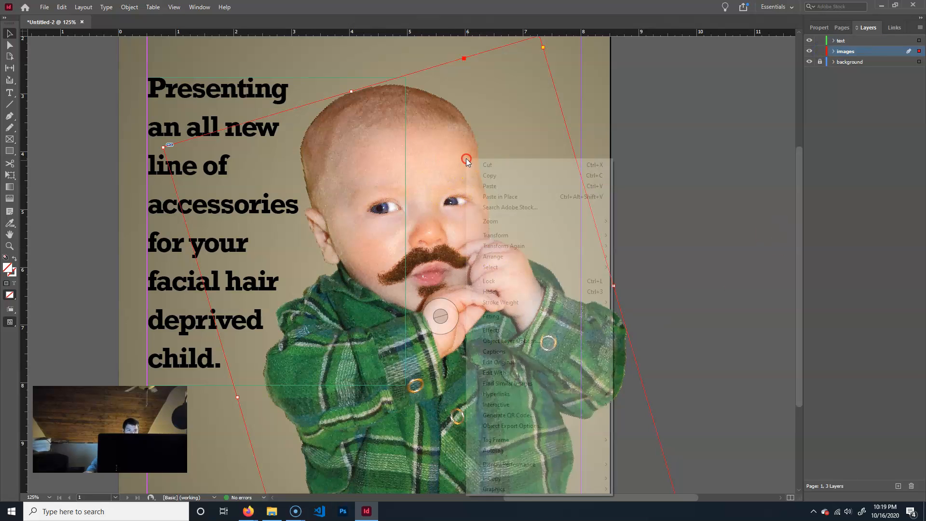
mouse_move(540, 466)
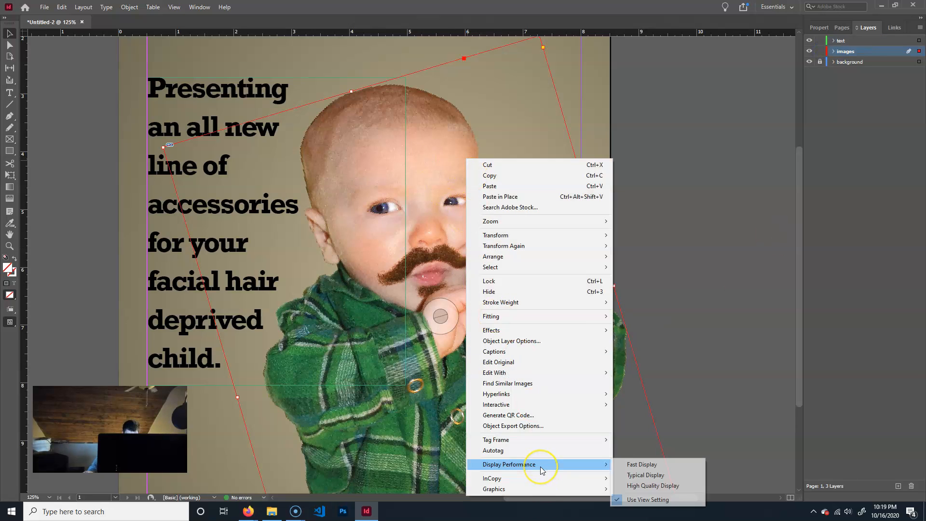
click(674, 486)
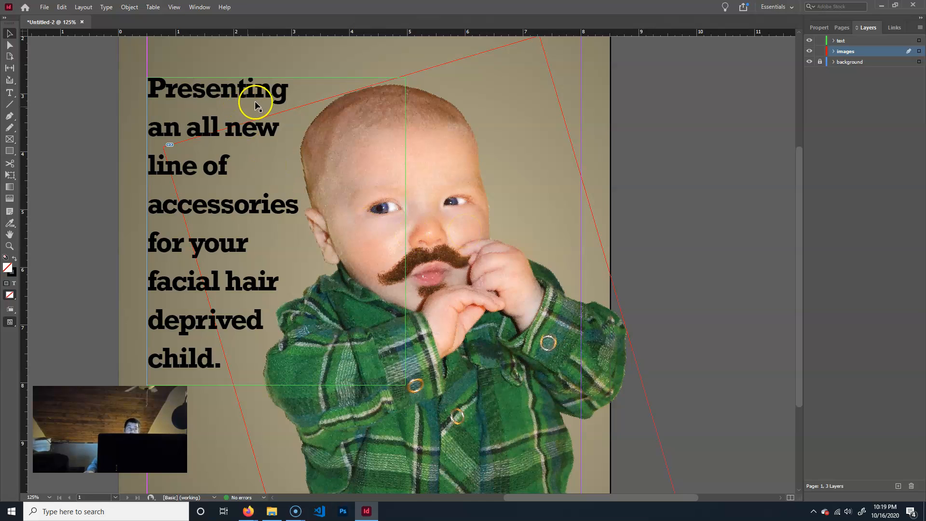
click(820, 51)
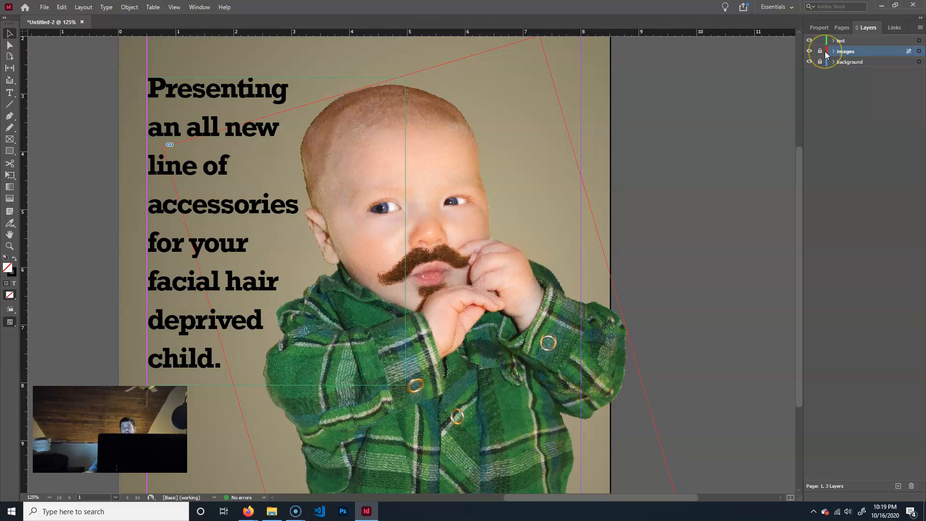
Set the screen mode to Preview to hide the guides and frame edges around the poster.
click(174, 6)
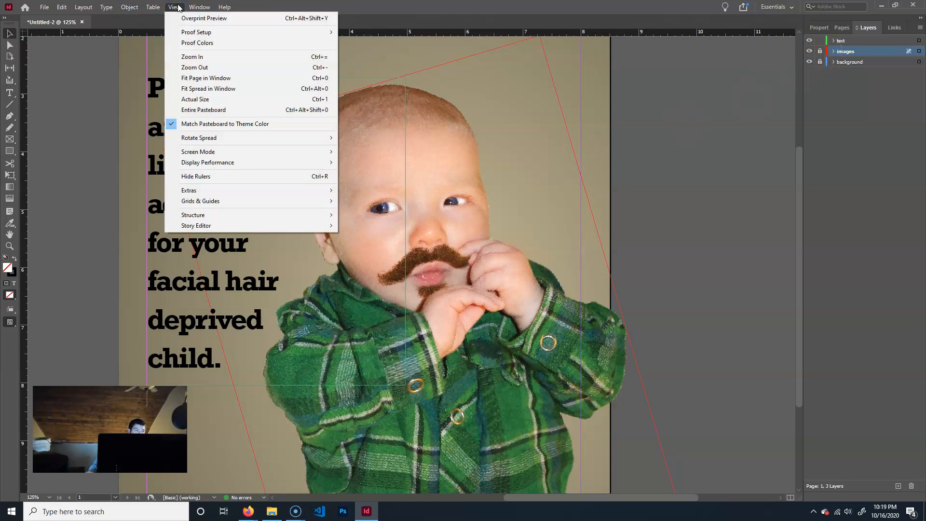
mouse_move(230, 164)
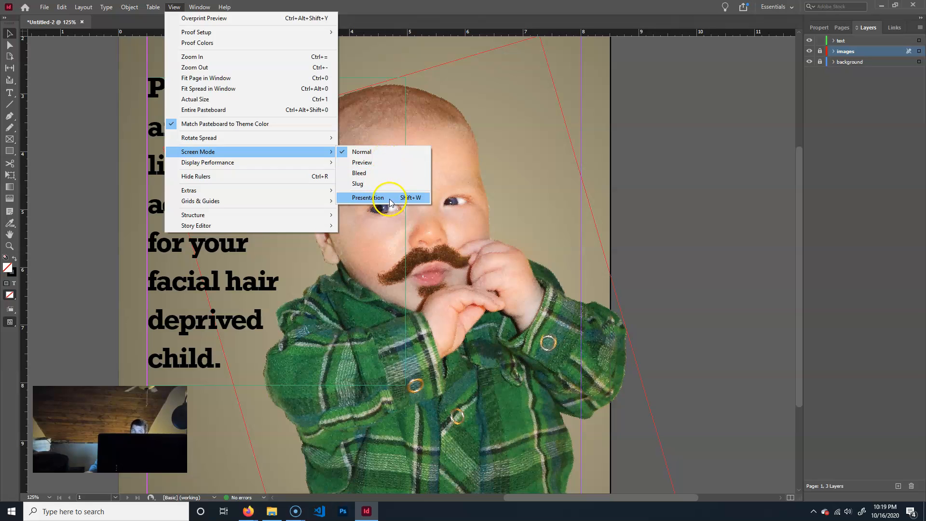
click(390, 163)
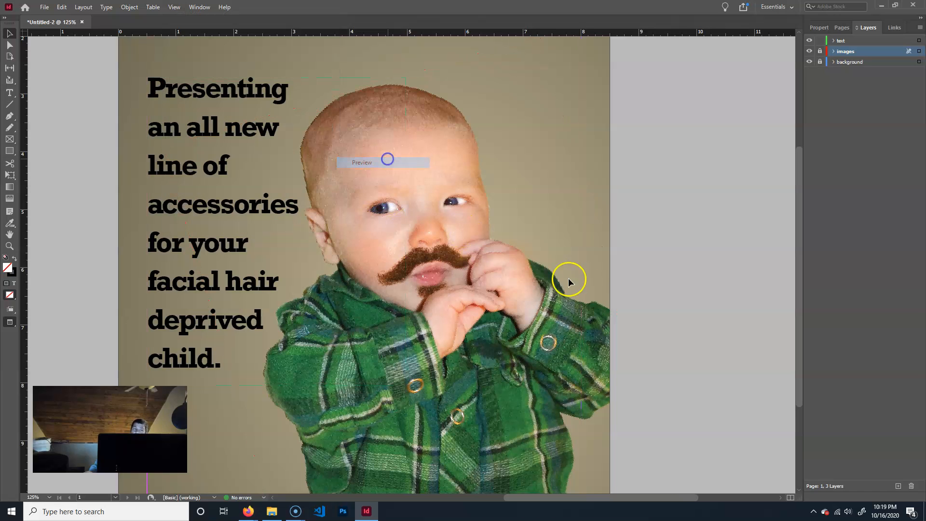
scroll(652, 295, up, 4)
scroll(652, 297, down, 4)
Review the full poster in the Presentation screen mode and exit back to the layout.
click(199, 7)
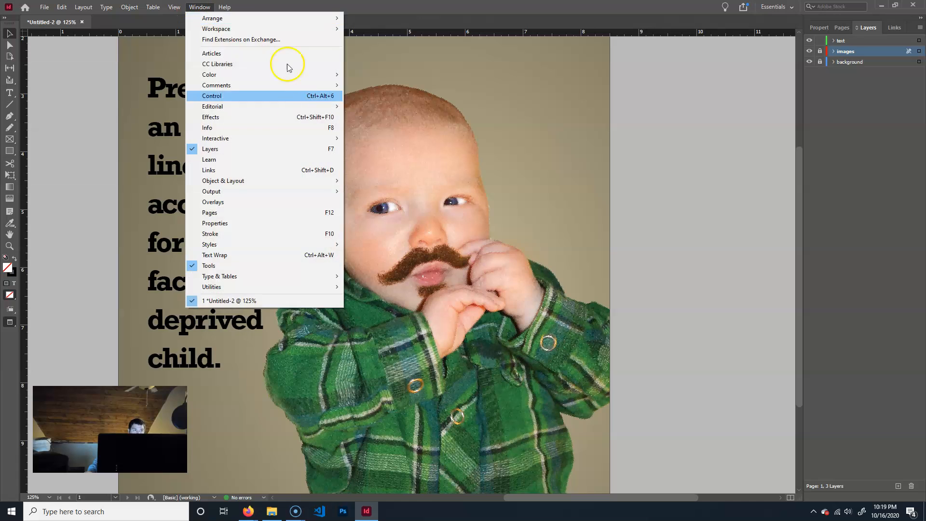
mouse_move(165, 4)
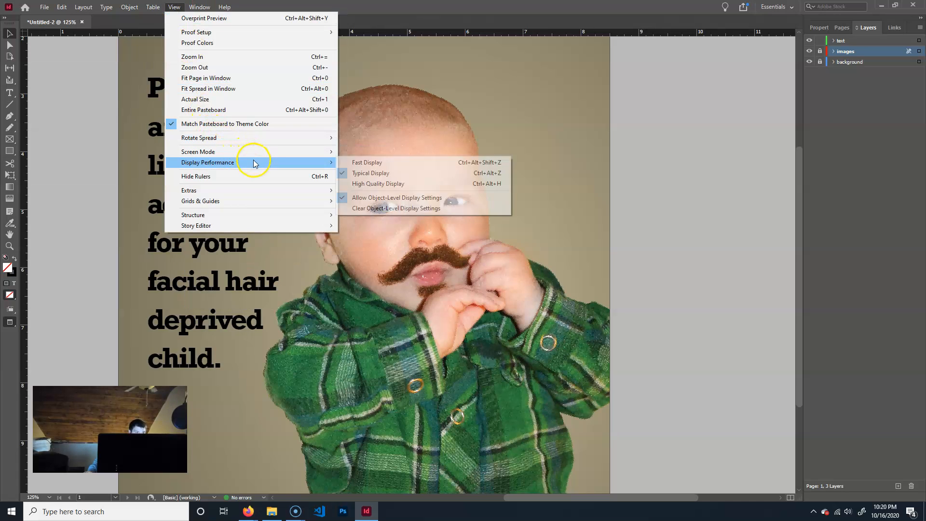
click(382, 198)
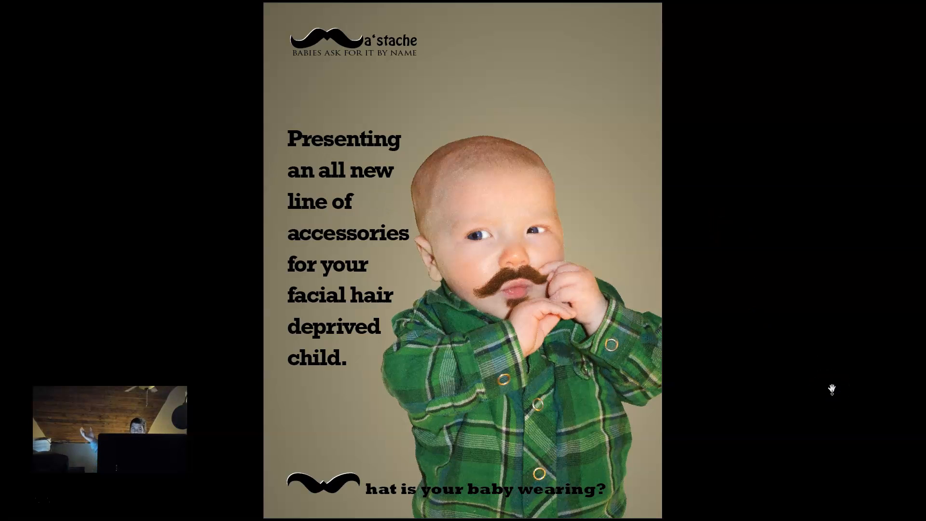
click(766, 351)
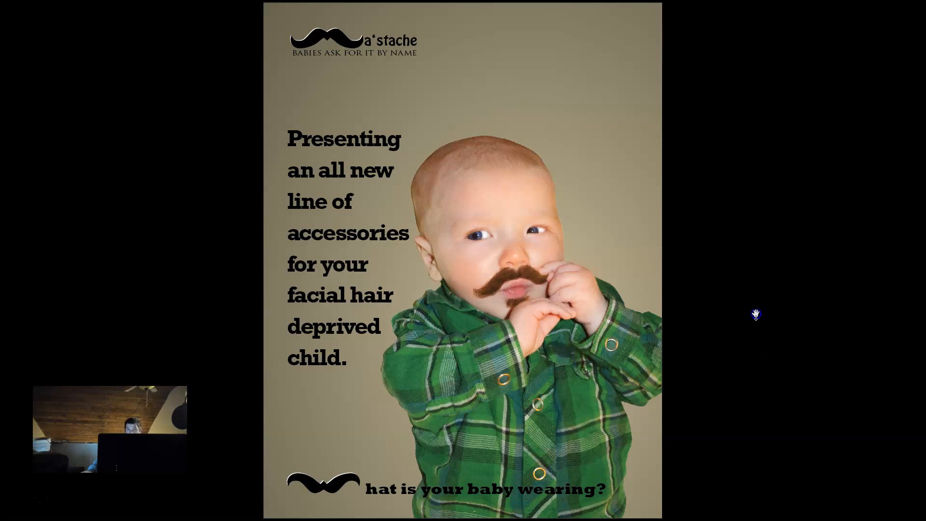
click(751, 304)
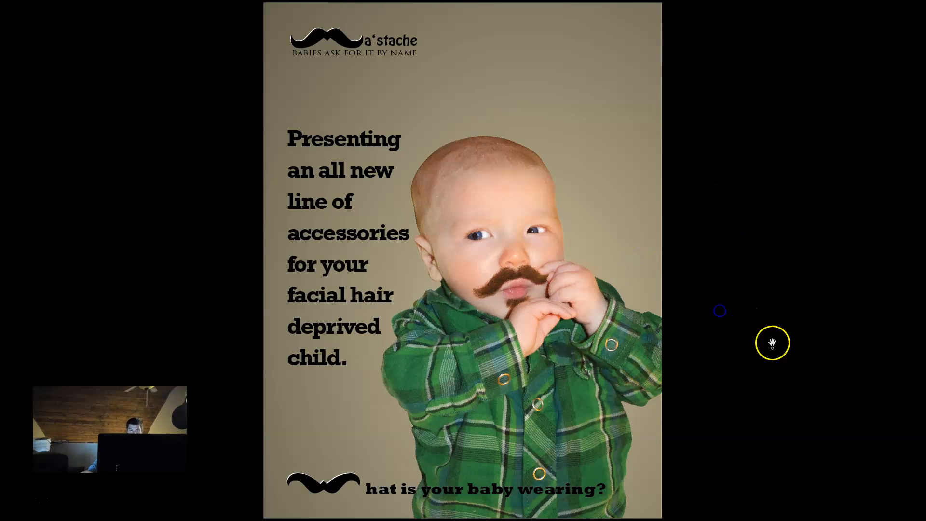
key(Escape)
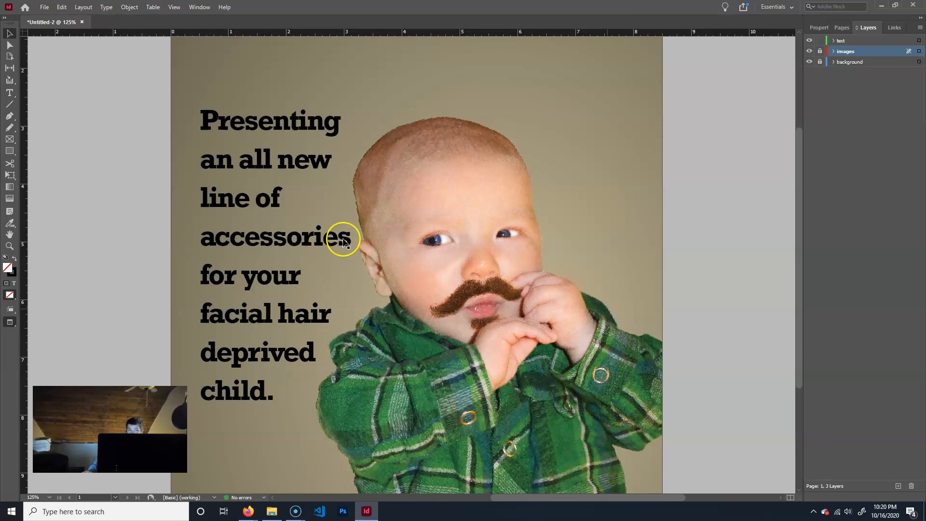
Set the document's display performance to High Quality Display and inspect the baby's face up close and the poster at 100%.
click(174, 6)
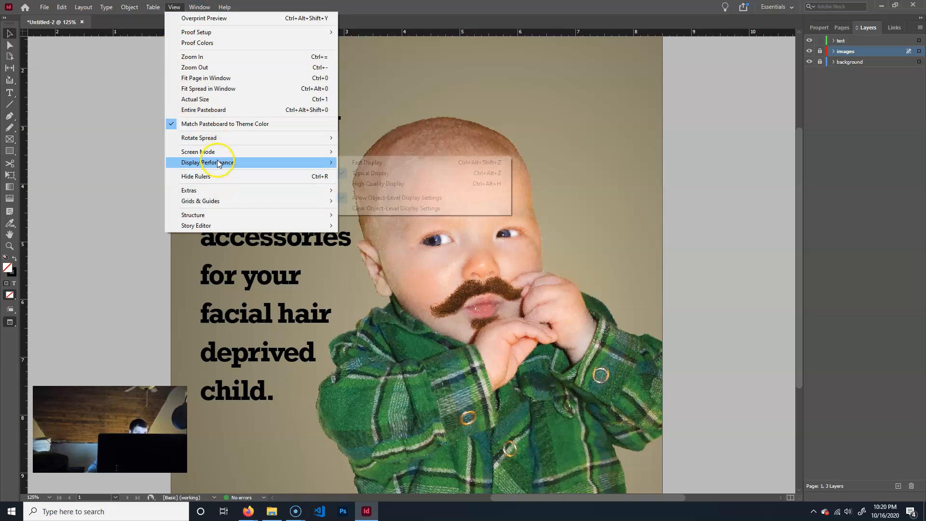
click(399, 185)
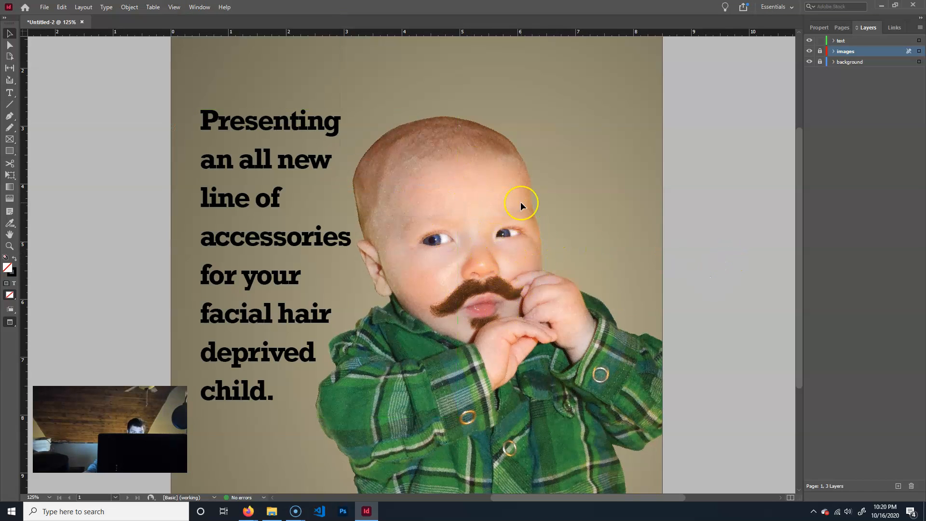
key(ctrl+equal)
key(ctrl+equal)
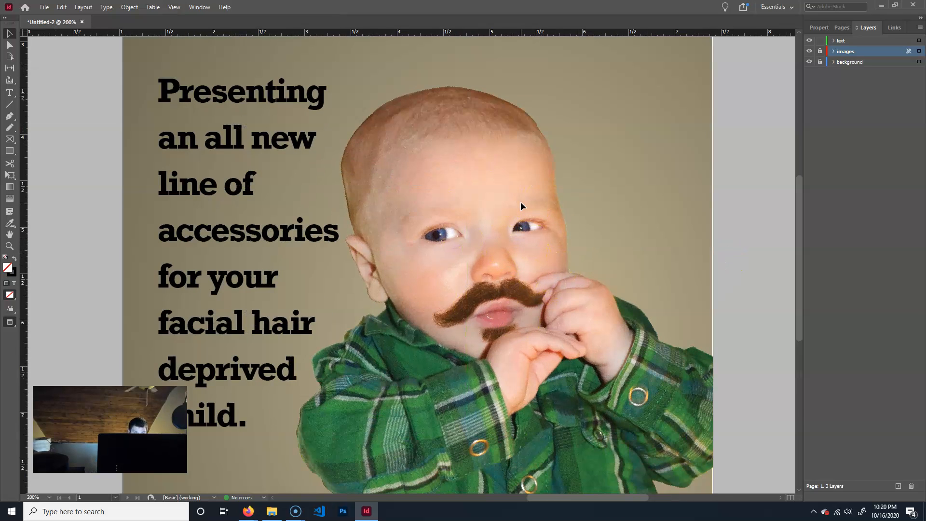
key(ctrl+equal)
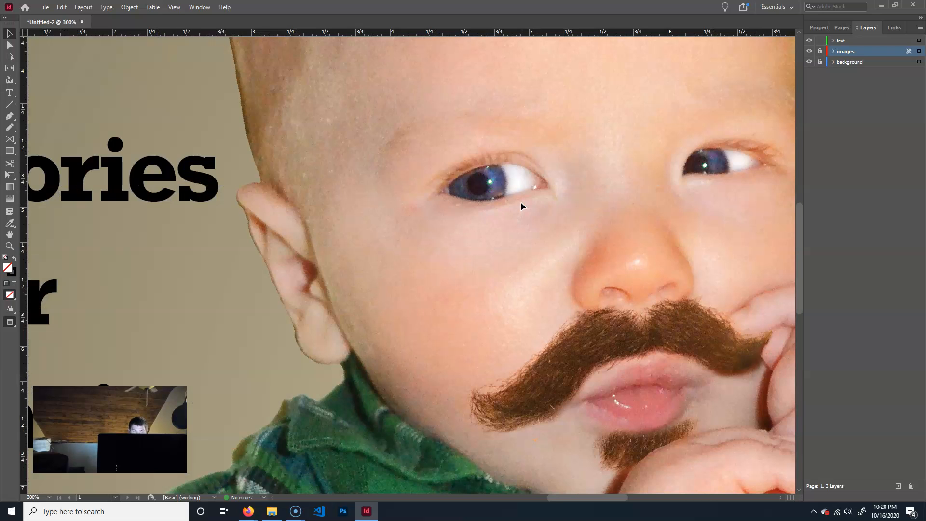
key(ctrl+minus)
key(ctrl+minus)
key(ctrl+minus)
key(ctrl+minus)
key(ctrl+minus)
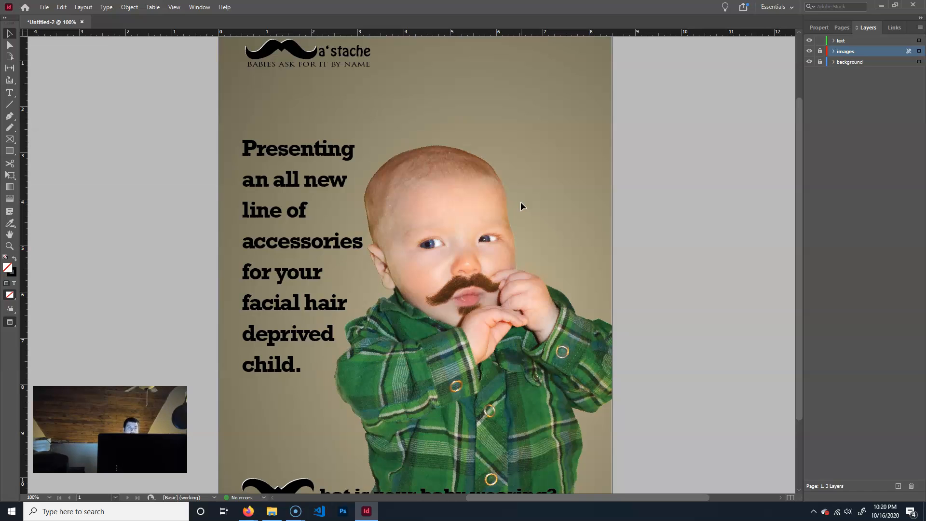
scroll(513, 195, up, 2)
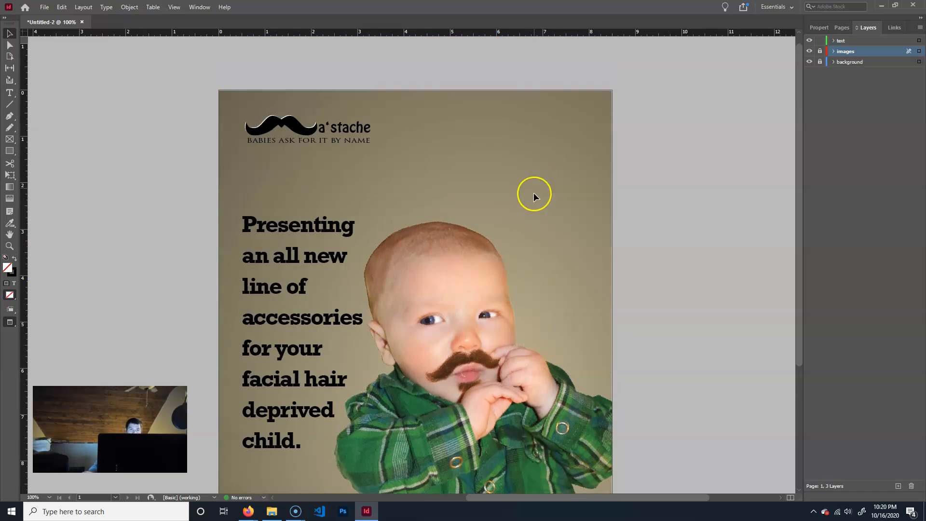
scroll(532, 200, down, 2)
Try Fast Display for the document, and set the display performance back to Typical Display.
click(174, 6)
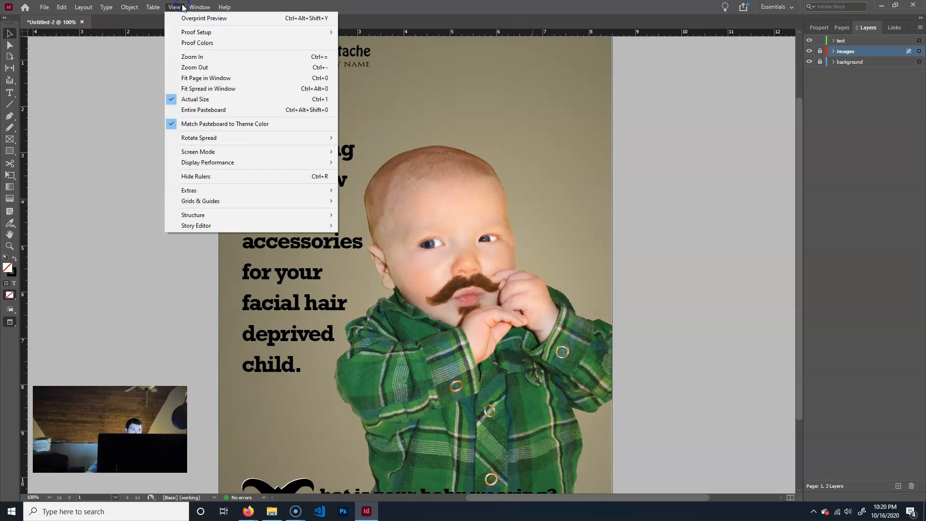
mouse_move(238, 163)
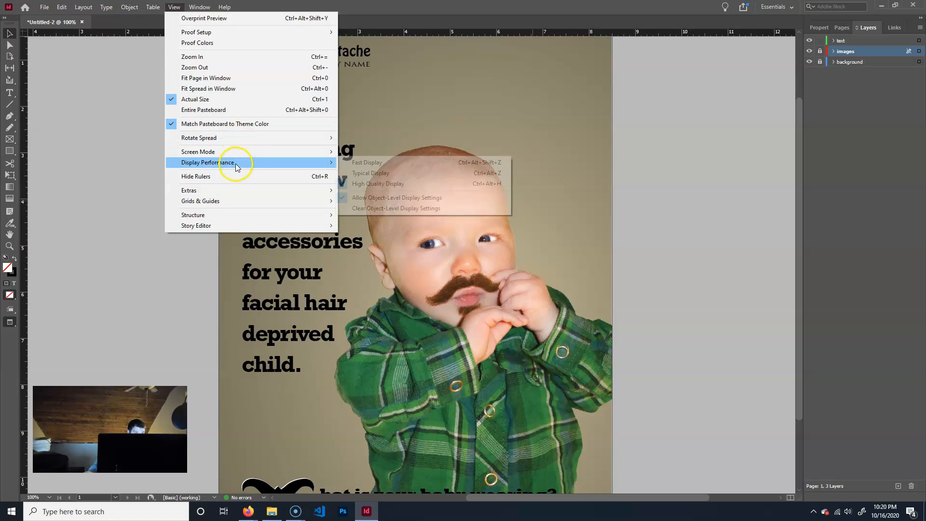
click(396, 165)
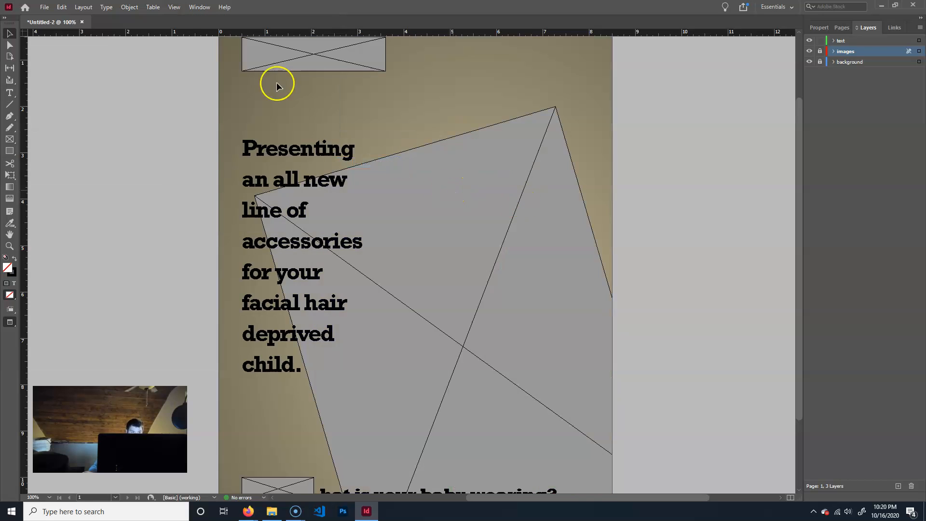
click(152, 7)
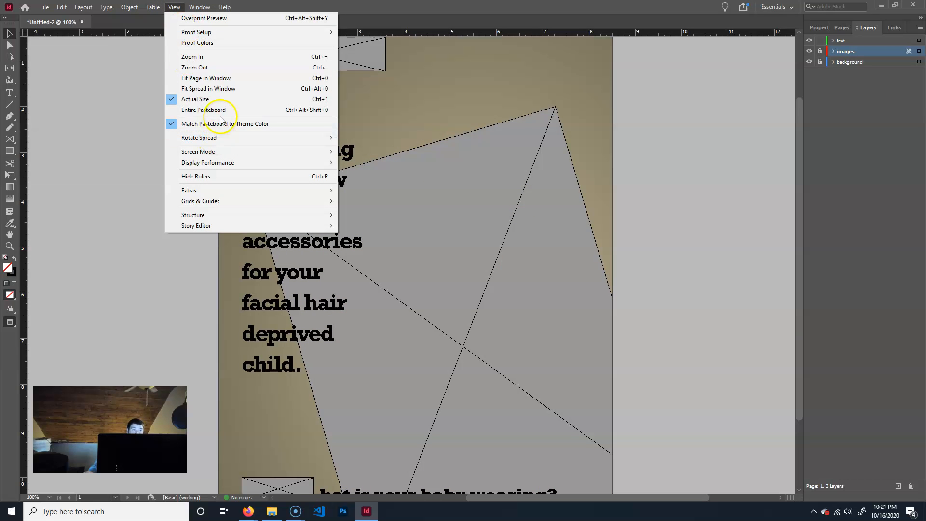
mouse_move(232, 160)
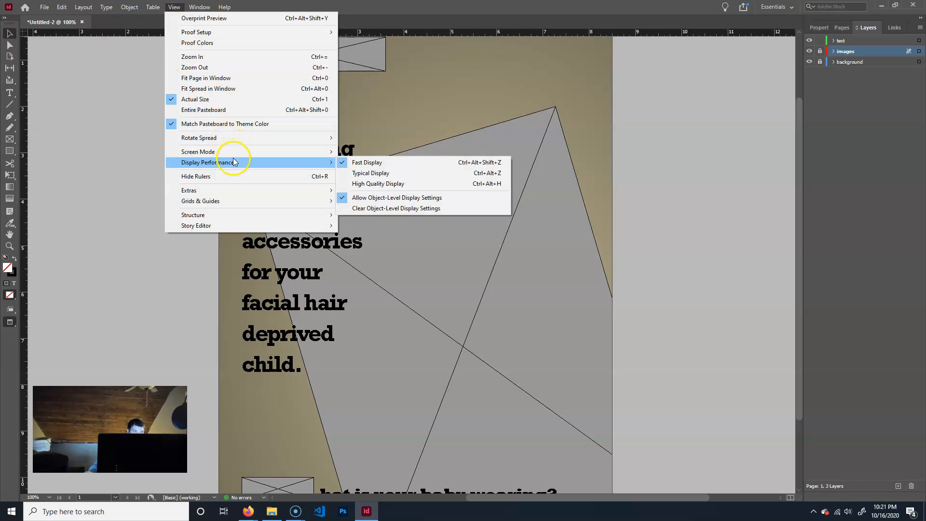
click(388, 175)
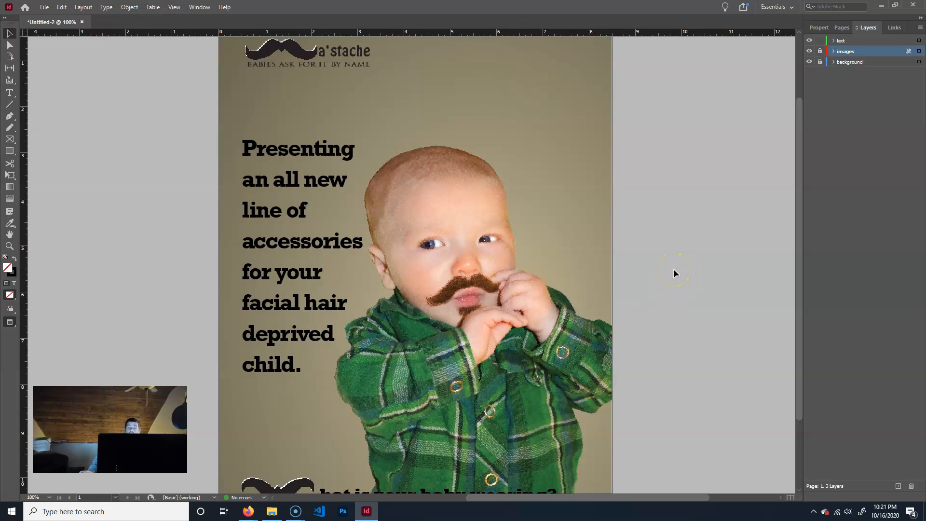
Lock the text layer and save the document to the Desktop as week08ExampleAd.indd.
click(820, 40)
click(44, 7)
click(67, 85)
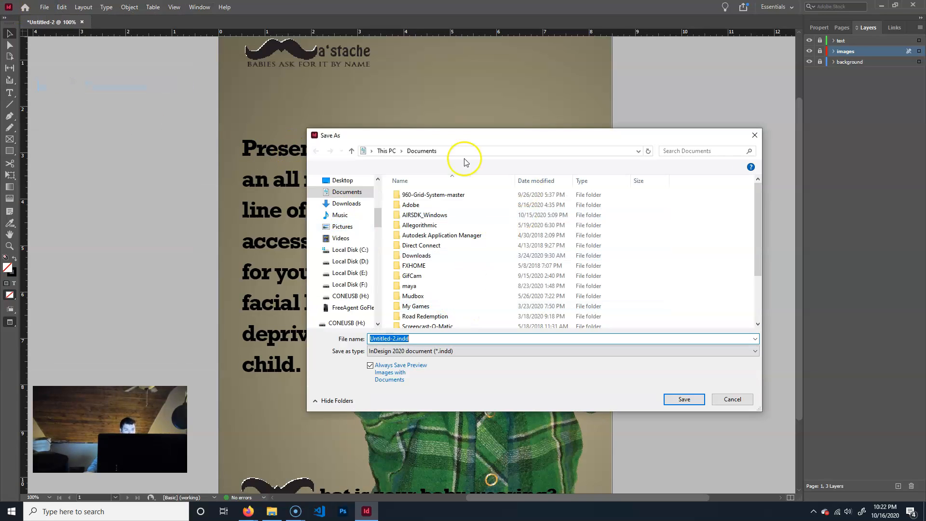
click(341, 180)
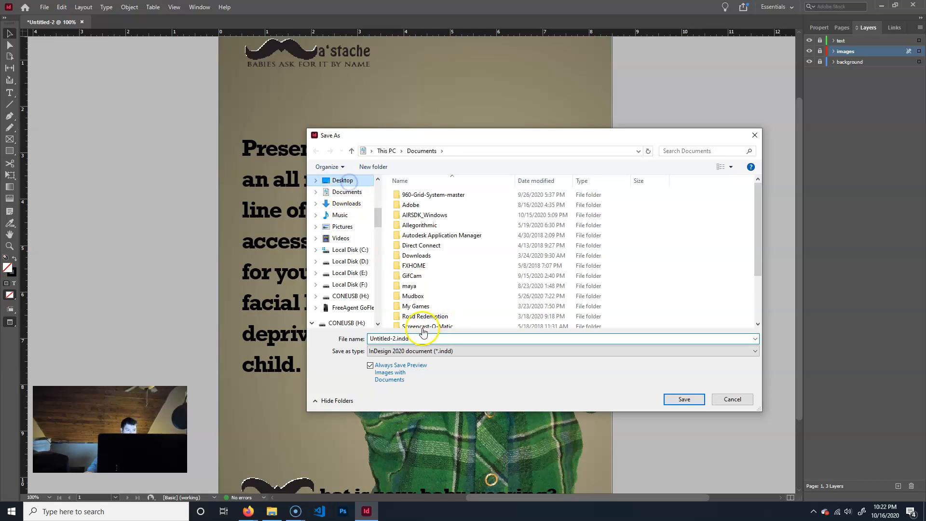
drag(393, 339, 384, 337)
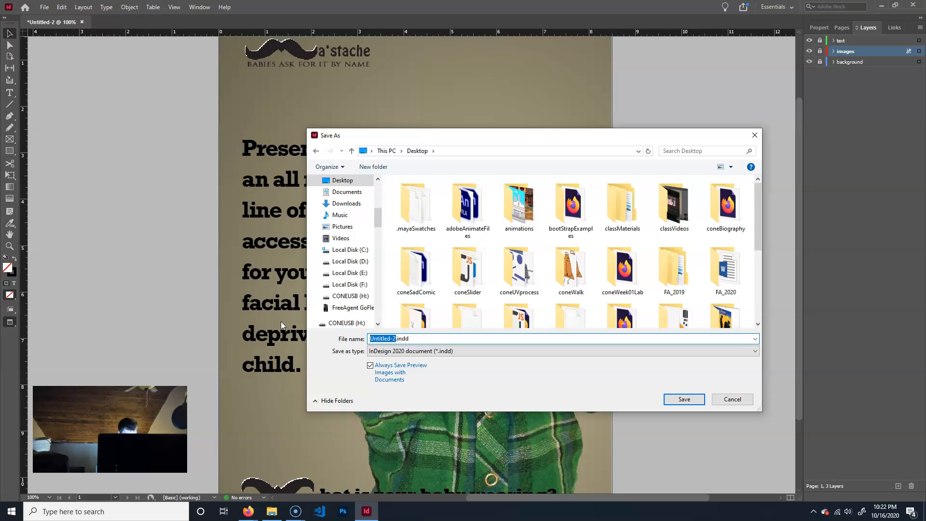
text(week08ExampleA)
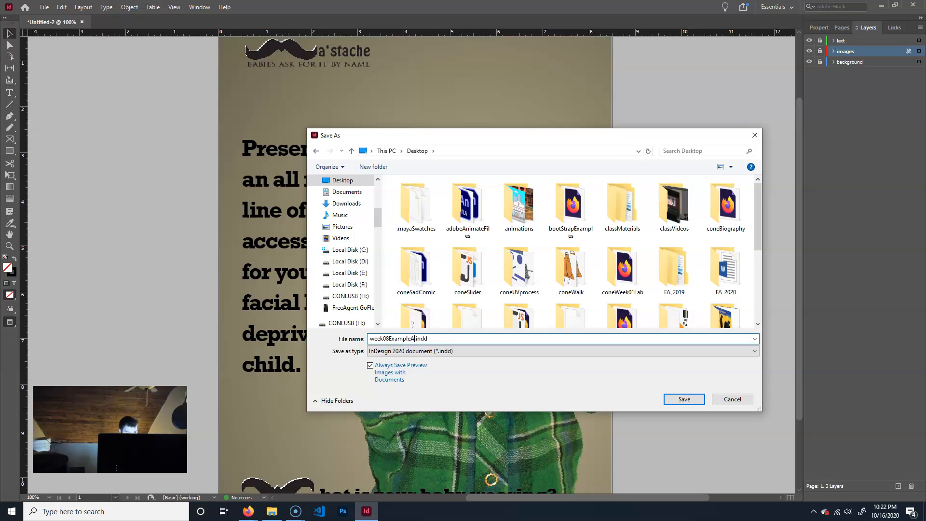
click(694, 399)
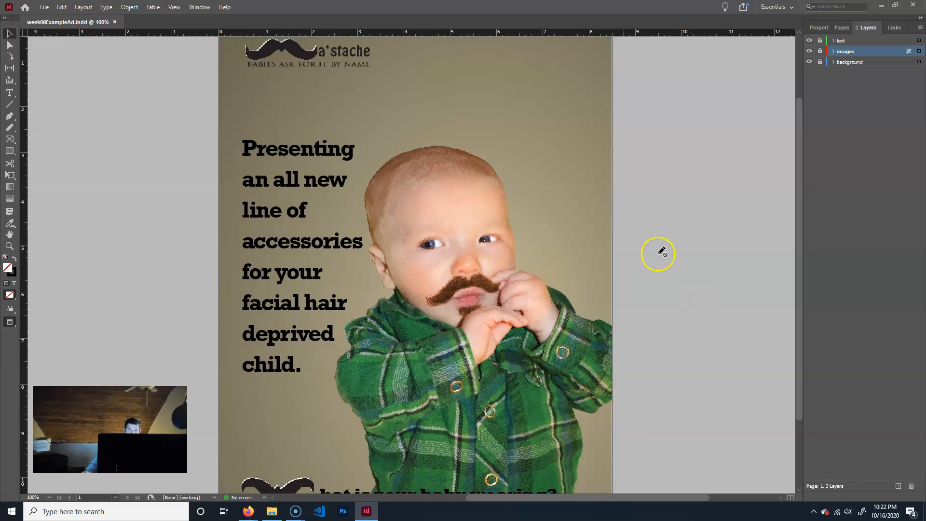
Show the Windows desktop and check the saved week08ExampleAd.indd file and its accompanying .idlk lock file.
click(881, 4)
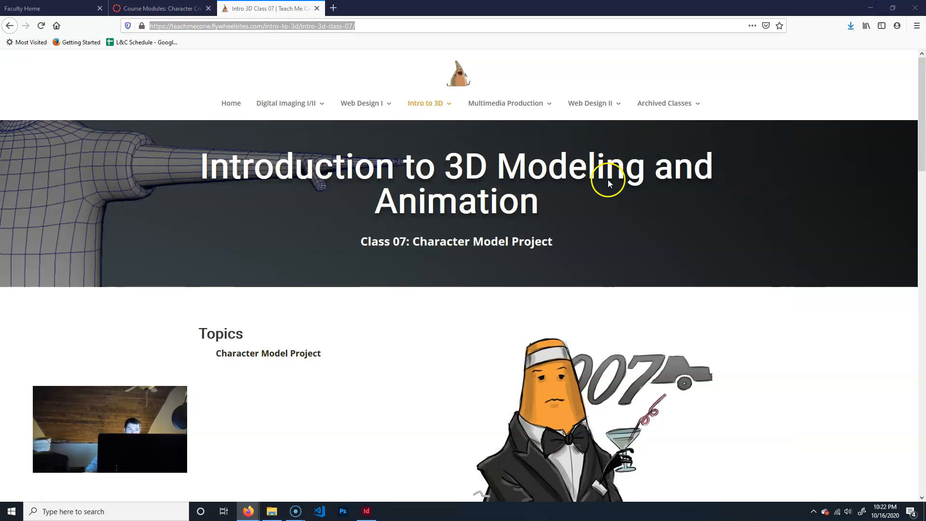
click(877, 6)
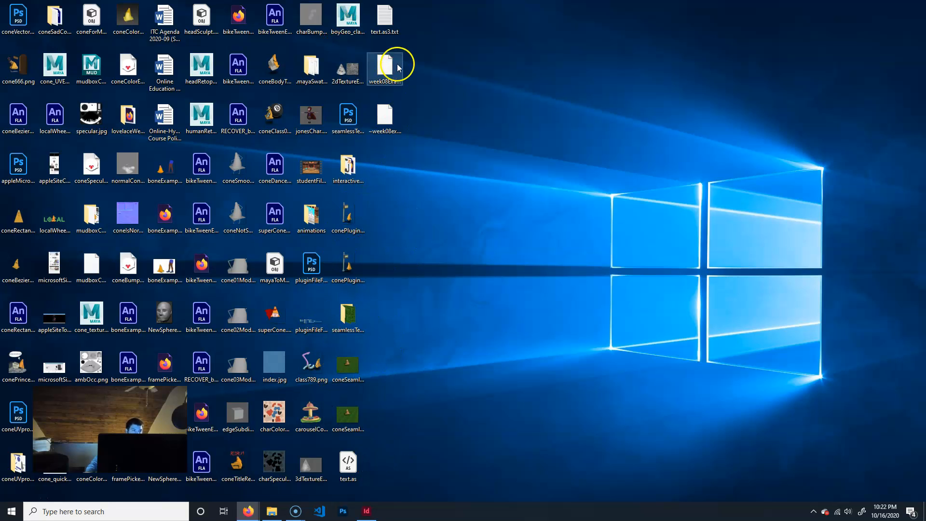
click(383, 65)
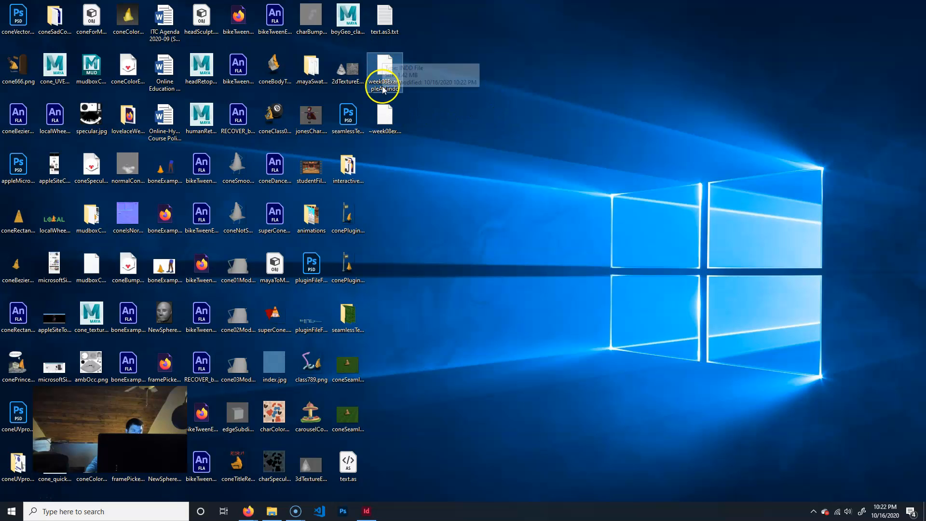
click(382, 113)
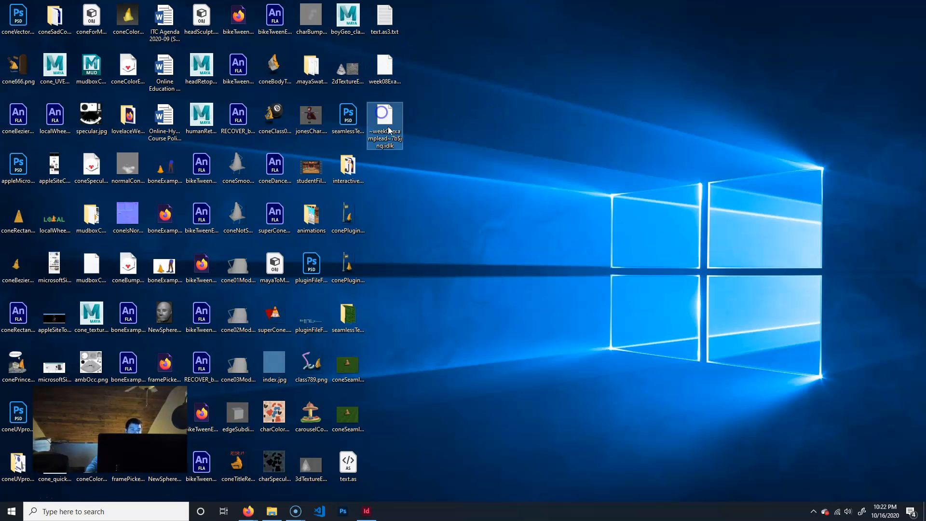
click(385, 70)
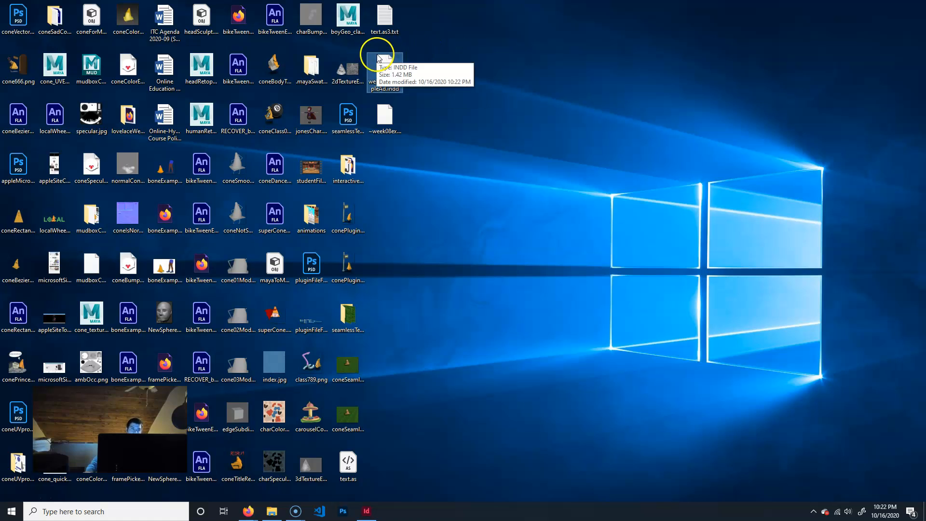
Switch back to InDesign and package the document to the Desktop as week08ExampleAd Folder, including fonts, linked graphics, IDML and a High Quality Print PDF.
click(479, 86)
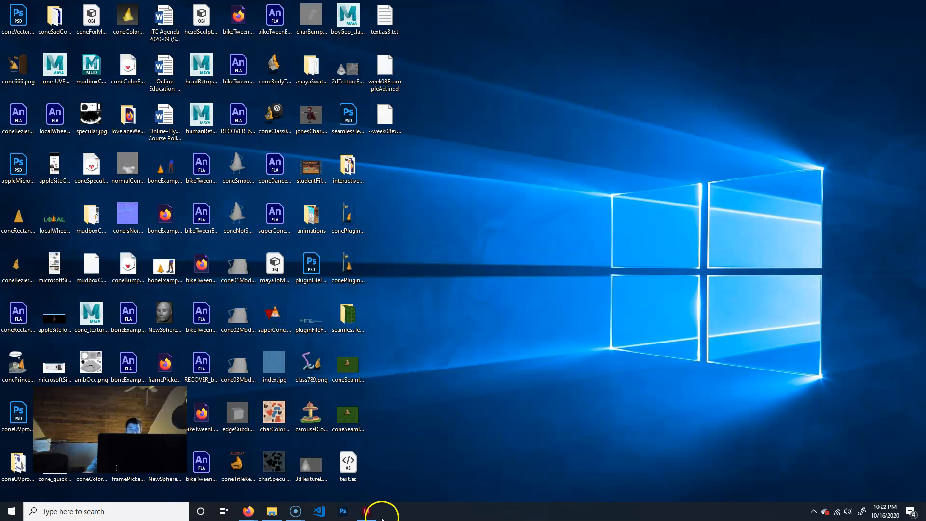
mouse_move(375, 513)
click(372, 456)
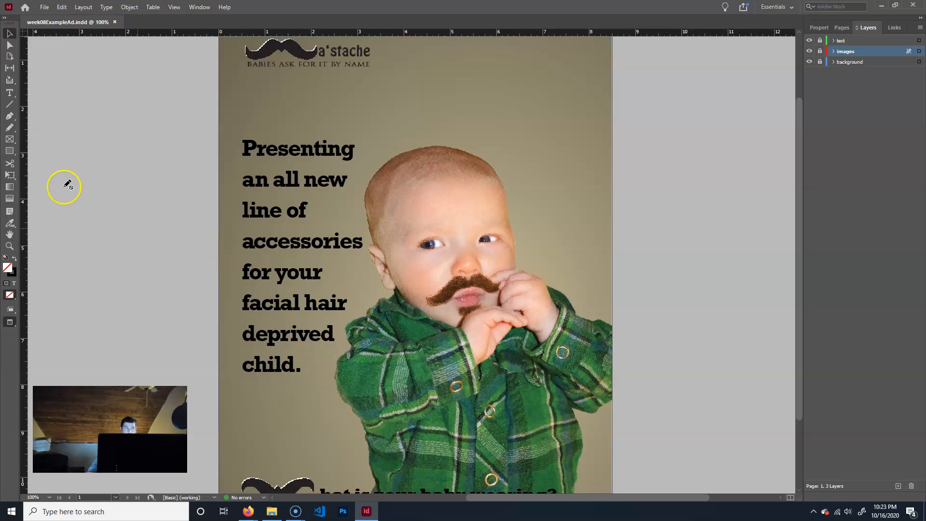
click(42, 7)
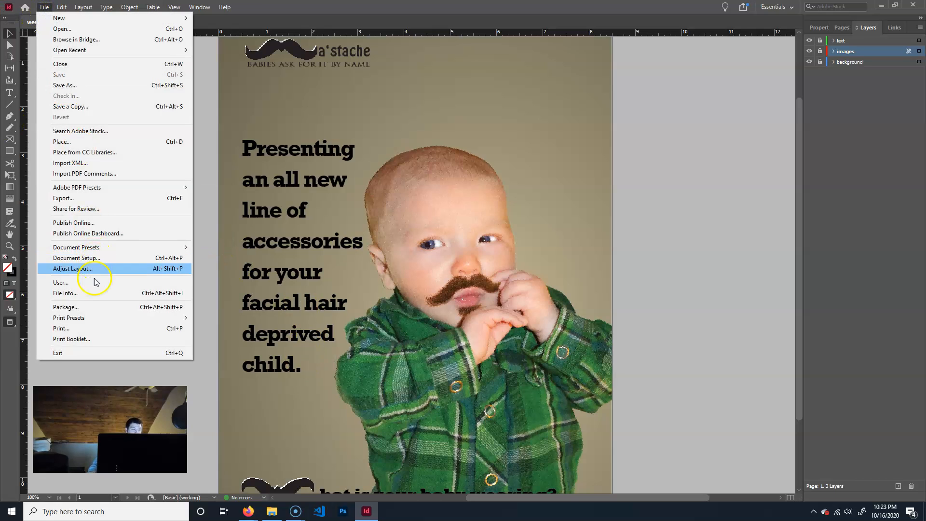
click(96, 308)
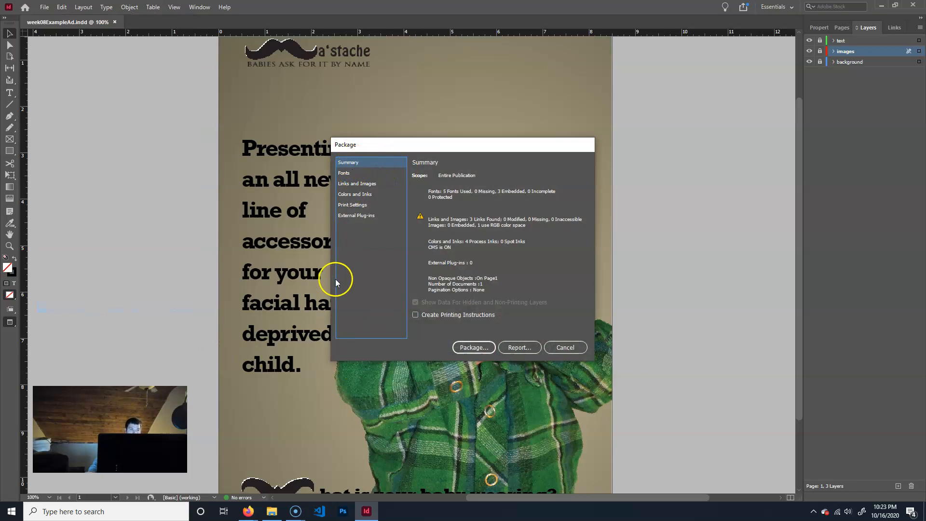
click(470, 348)
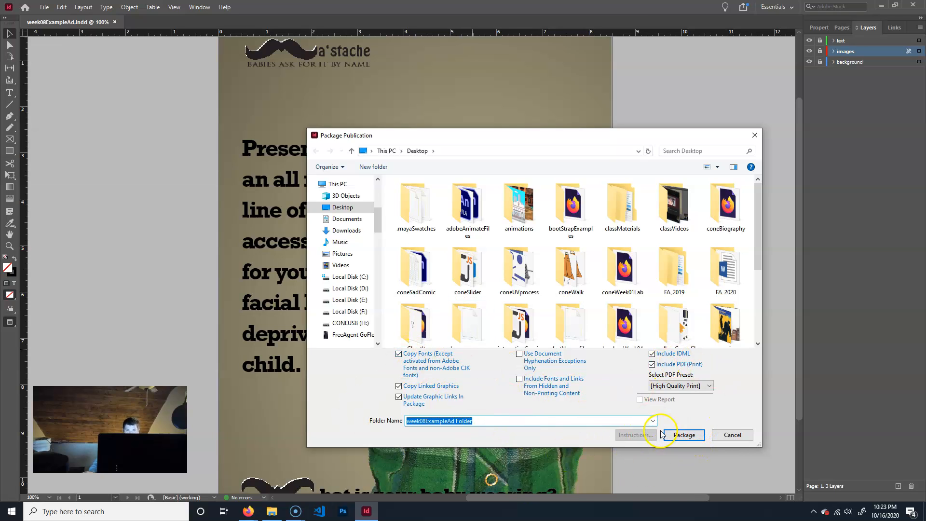
click(695, 435)
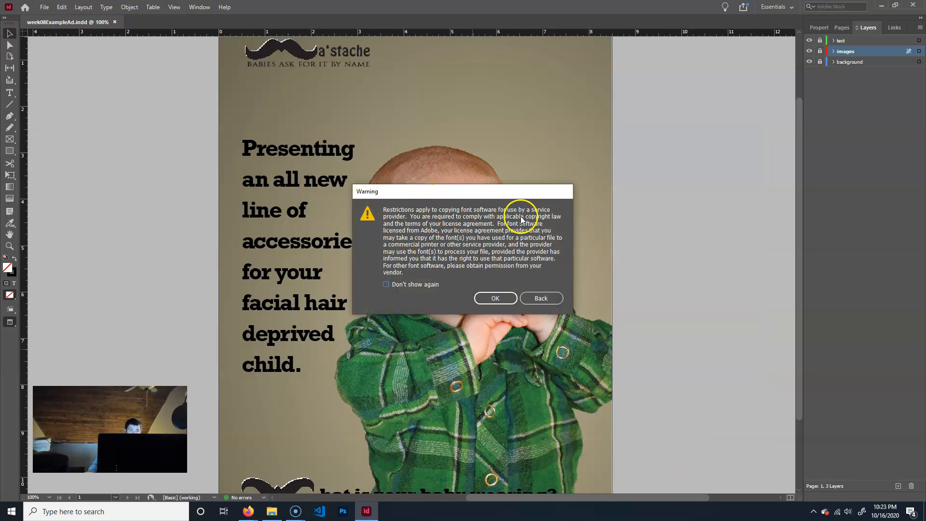
click(493, 298)
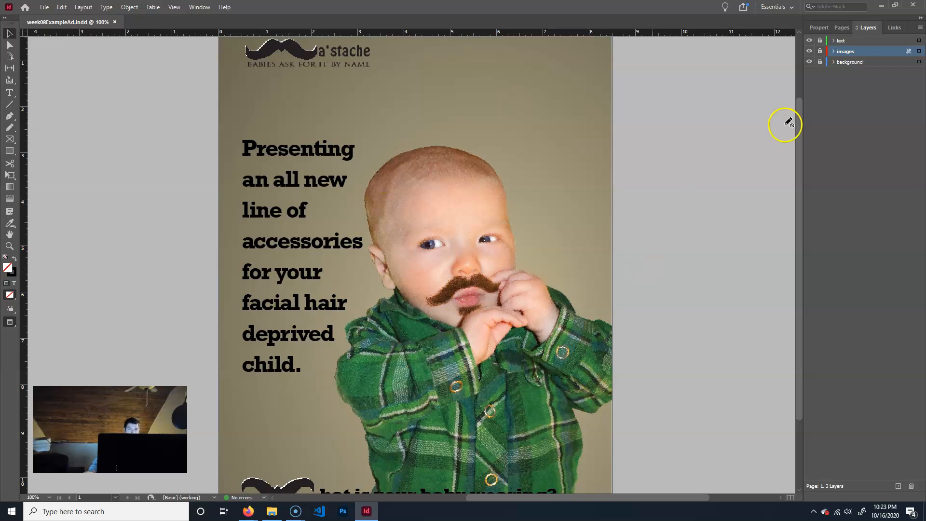
Minimize InDesign, open the packaged week08ExampleAd Folder from the Windows desktop and maximize its window.
click(881, 5)
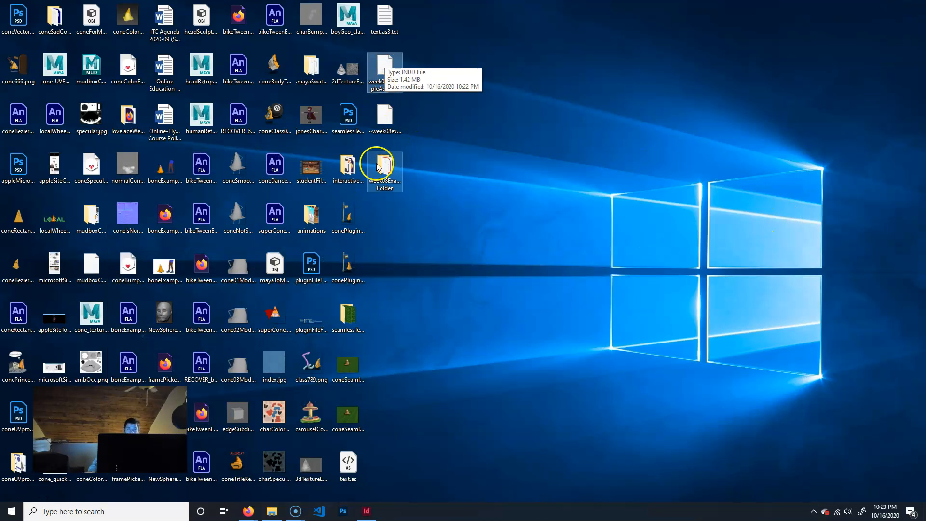
click(381, 273)
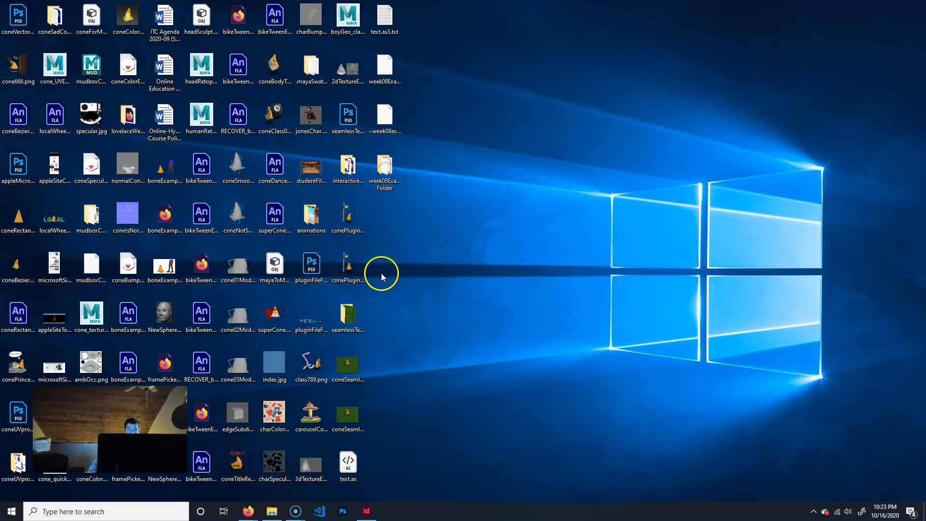
click(417, 164)
double_click(383, 166)
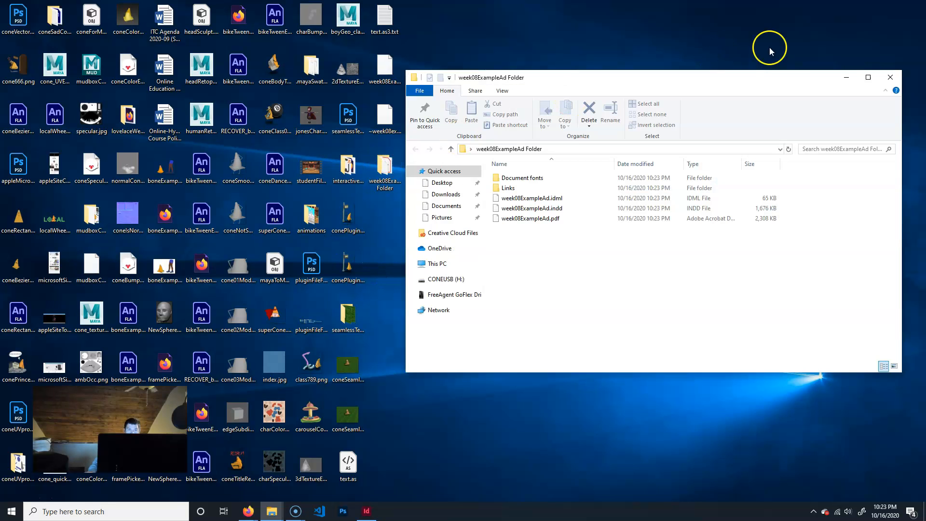
click(865, 77)
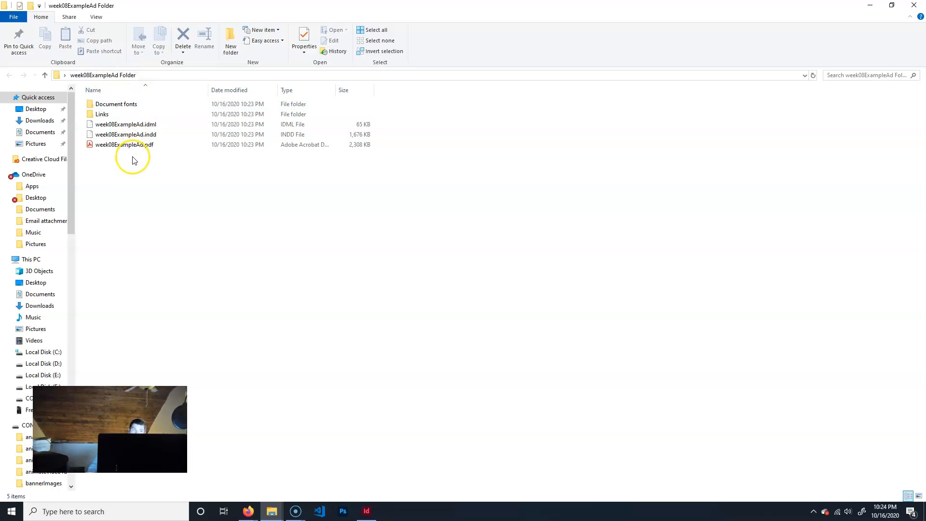
Examine the packaged week08ExampleAd.indd file and the linked artwork files in the Links folder.
click(124, 134)
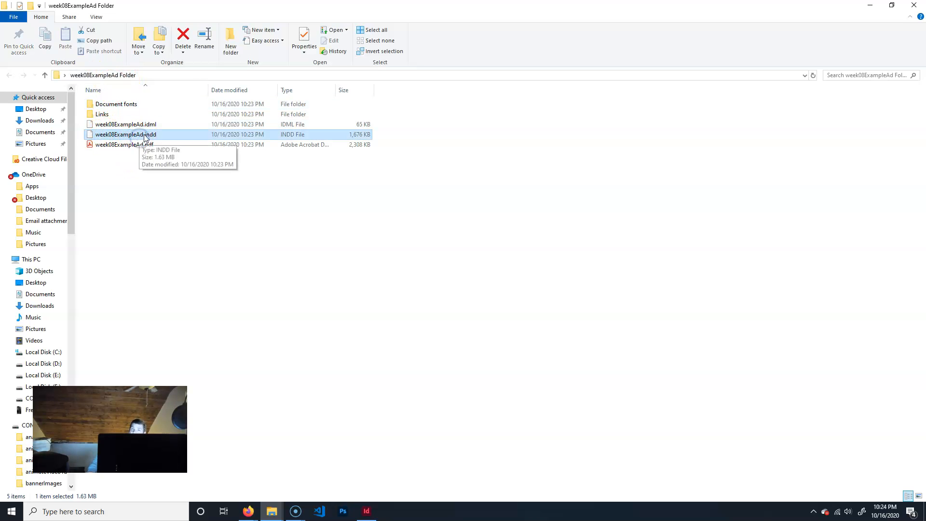
double_click(101, 115)
click(110, 115)
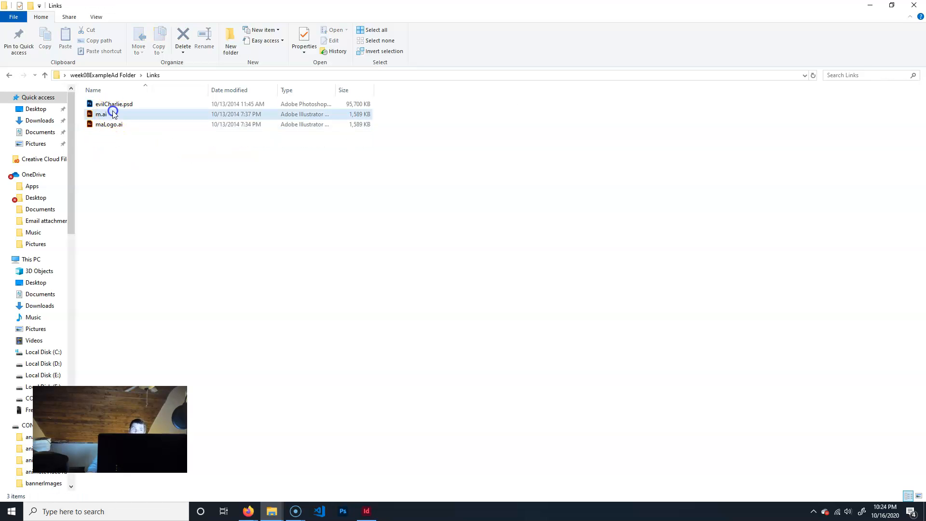
click(112, 126)
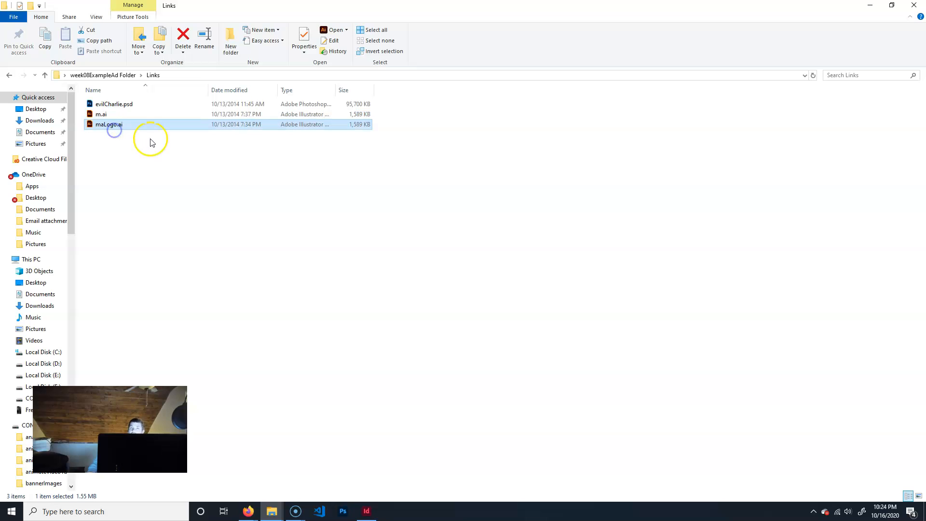
click(111, 75)
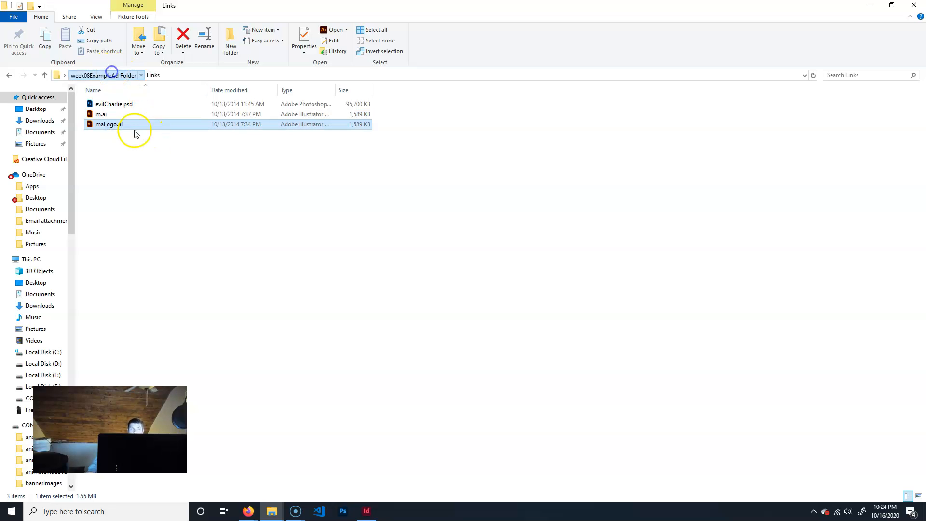
click(132, 135)
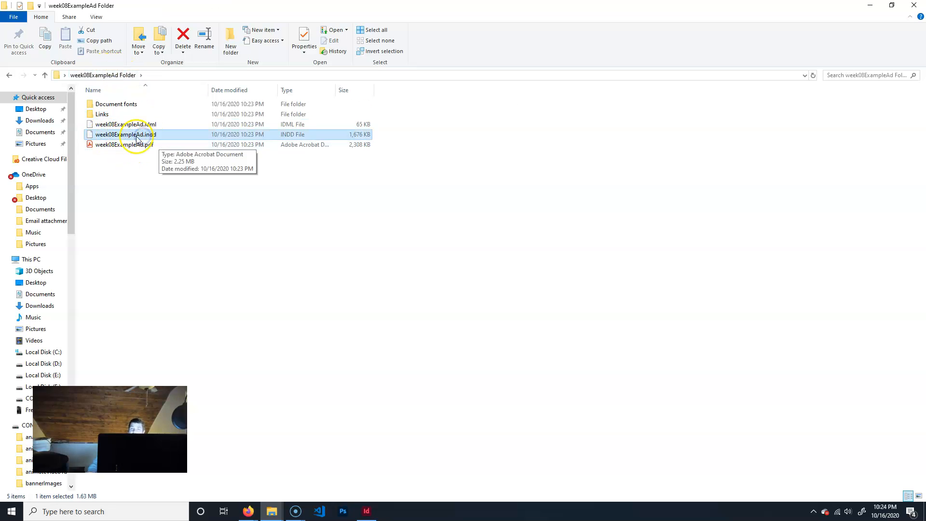
click(102, 115)
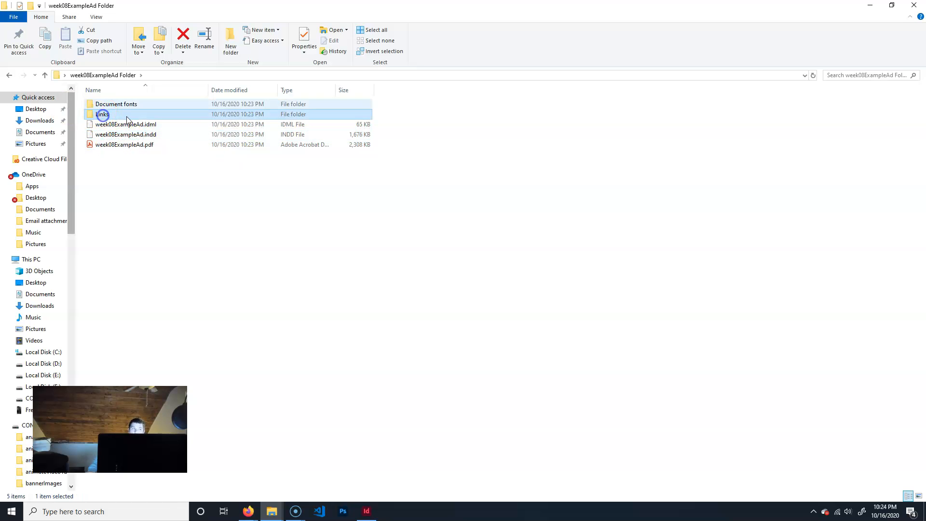
double_click(102, 116)
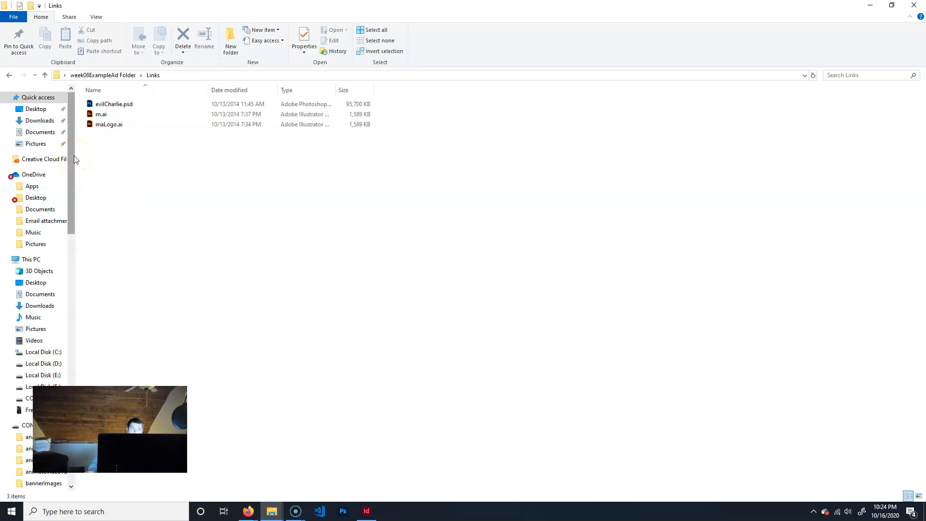
Check the font files in the Document fonts folder and return to the package folder's INDD file and Links folder.
click(104, 74)
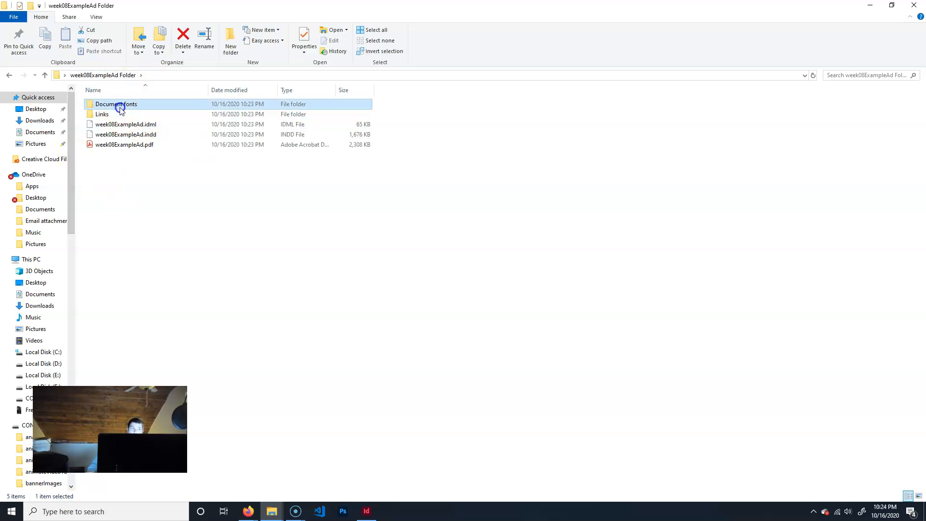
double_click(118, 105)
click(113, 106)
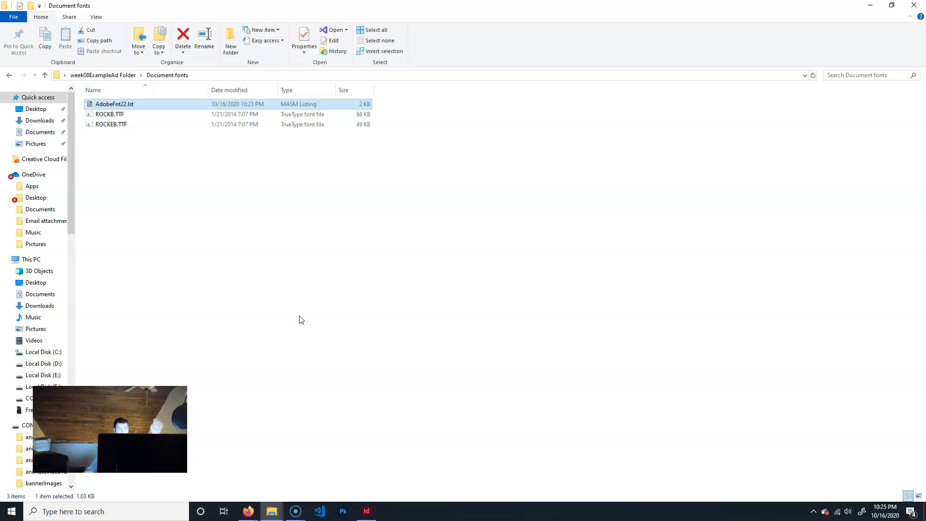
click(105, 75)
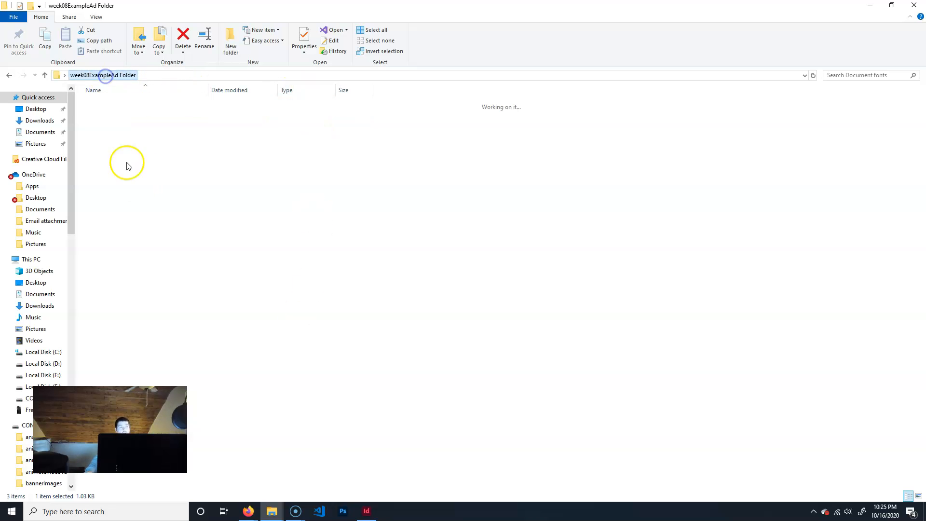
click(135, 134)
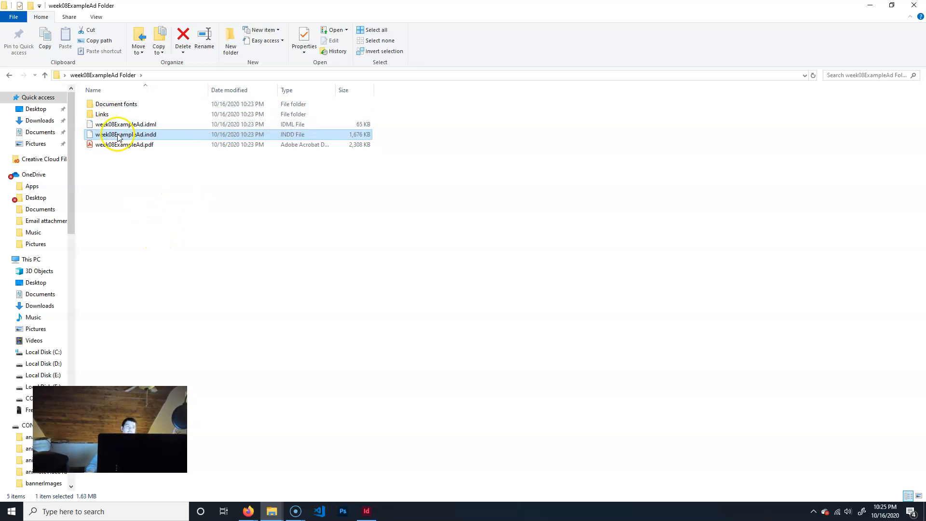
click(102, 115)
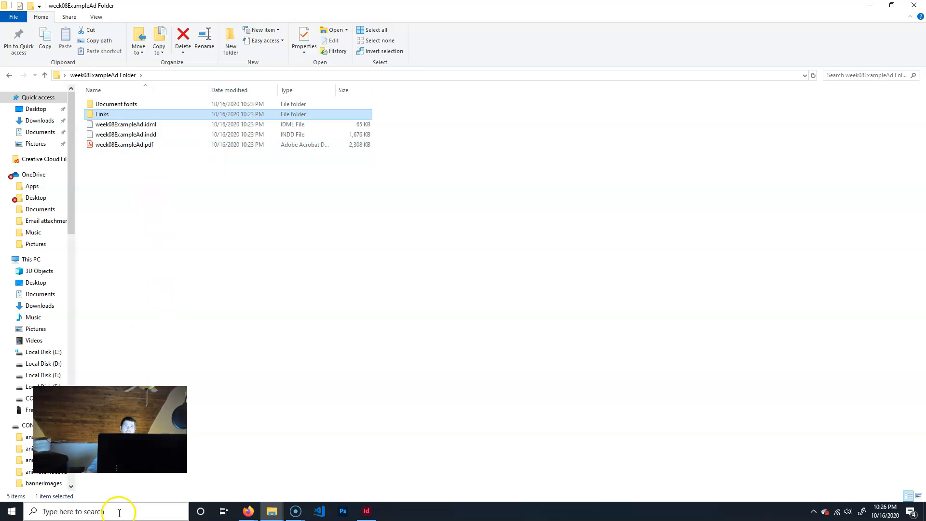
click(471, 508)
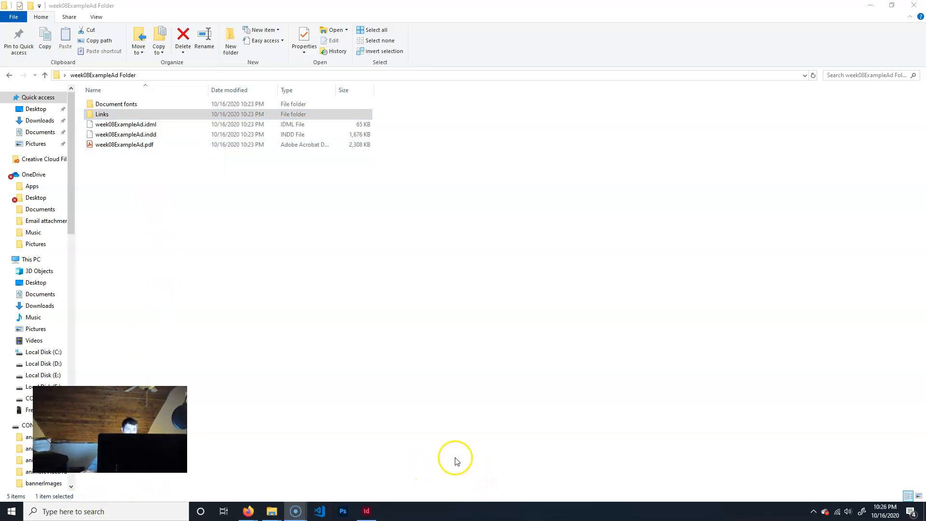
Open week08ExampleAd.pdf in Acrobat, review the whole poster, and close the PDF and the package folder.
double_click(104, 145)
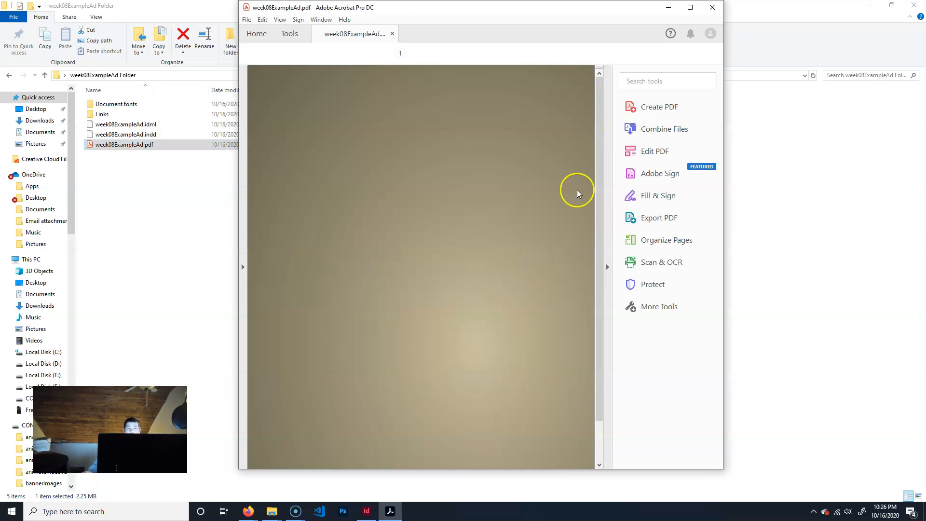
scroll(545, 314, down, 2)
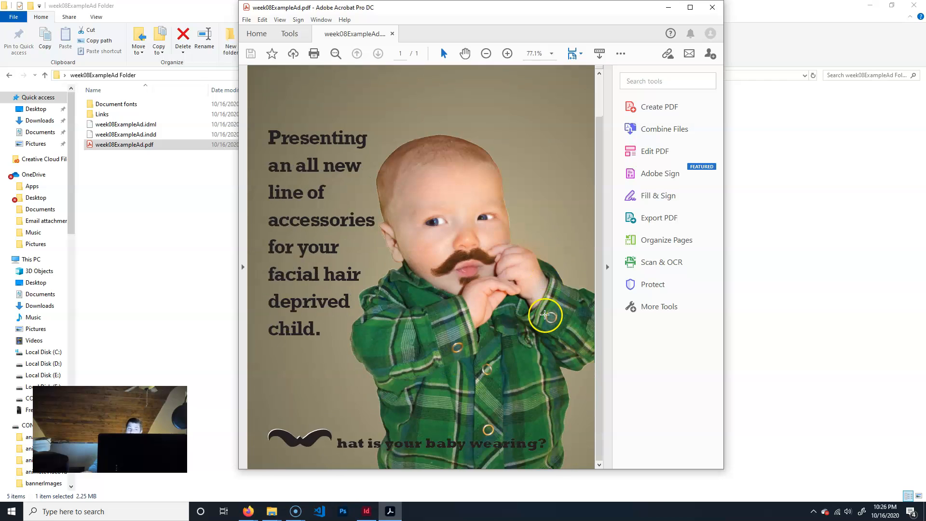
scroll(545, 314, up, 2)
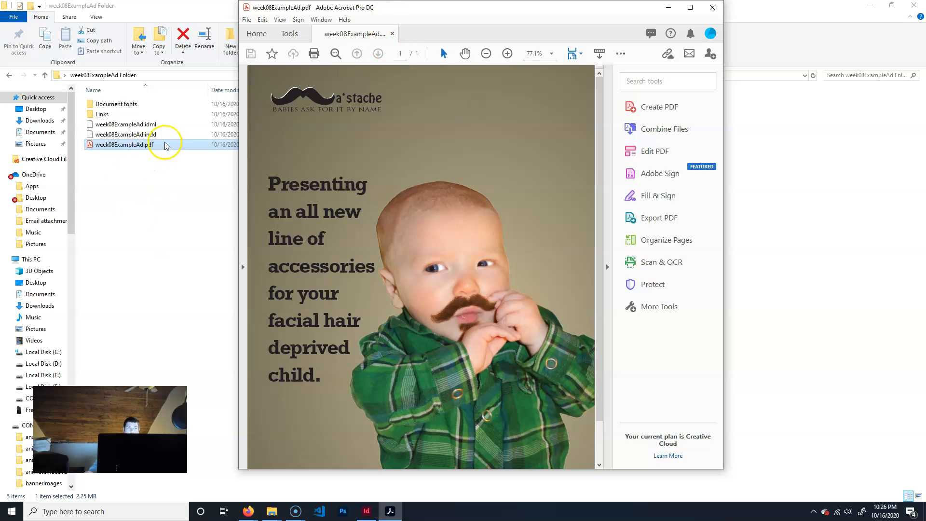
click(714, 8)
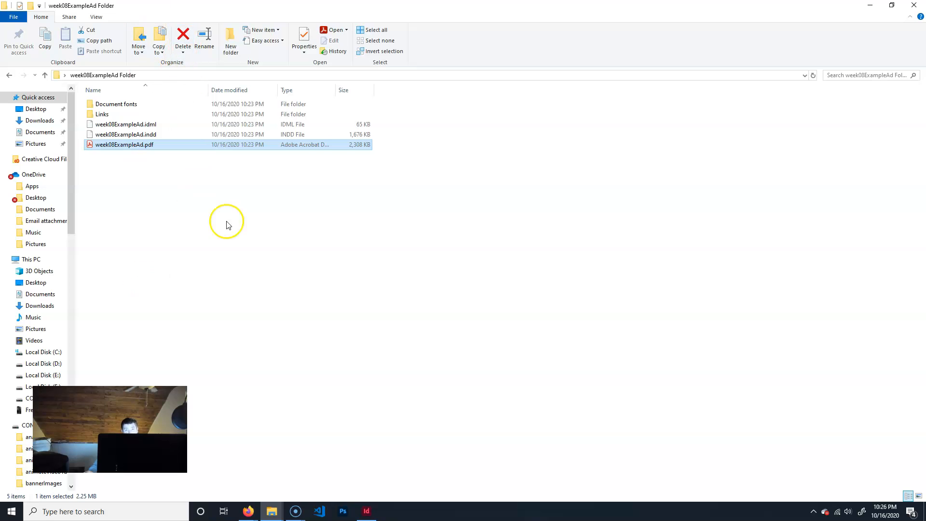
click(913, 5)
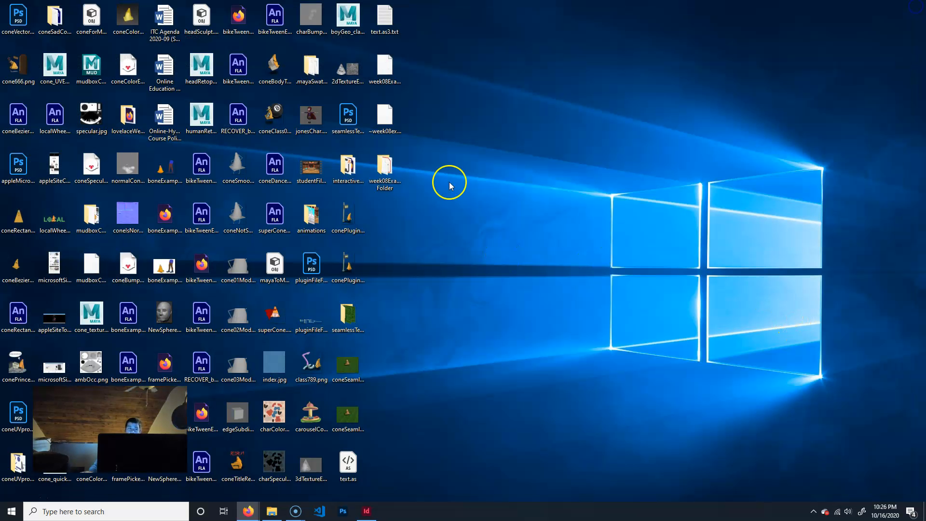
Move week08ExampleAd Folder to an empty spot on the desktop and compress it into a zipped folder.
drag(382, 169, 408, 163)
double_click(425, 167)
right_click(424, 168)
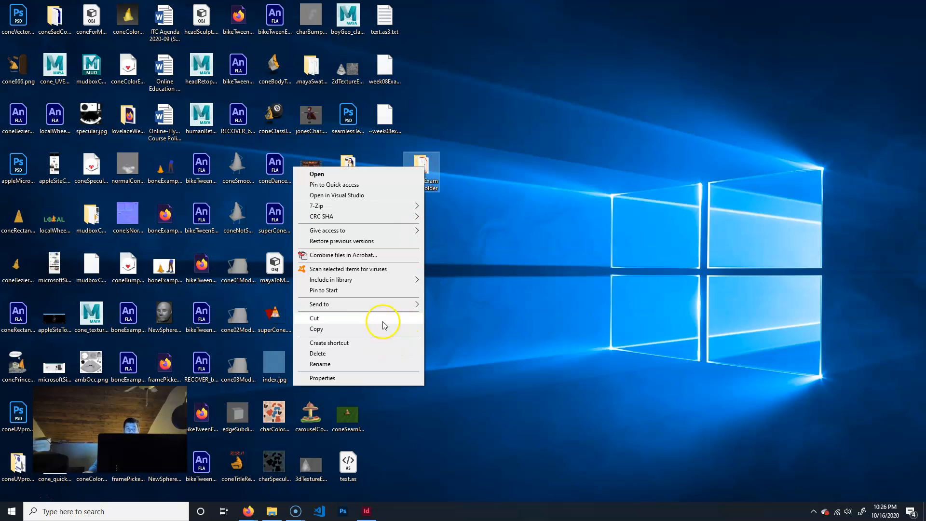
mouse_move(372, 304)
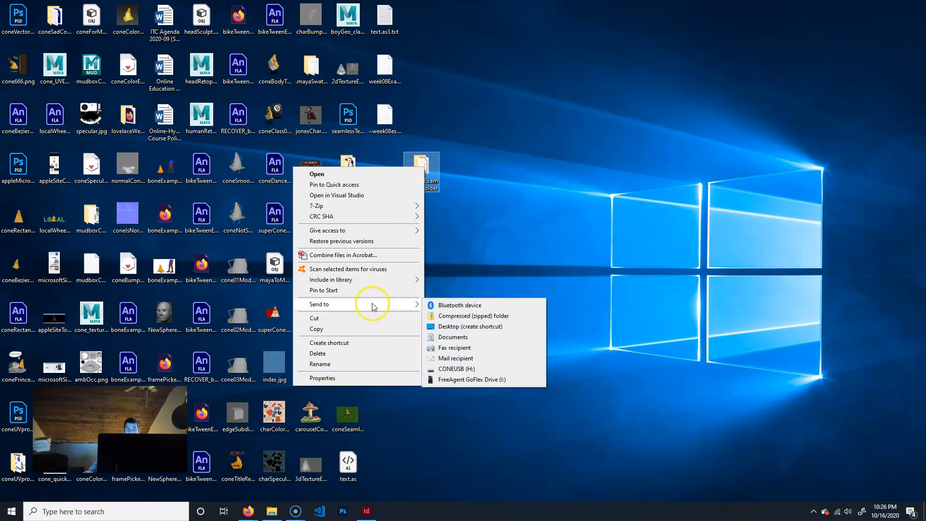
click(464, 314)
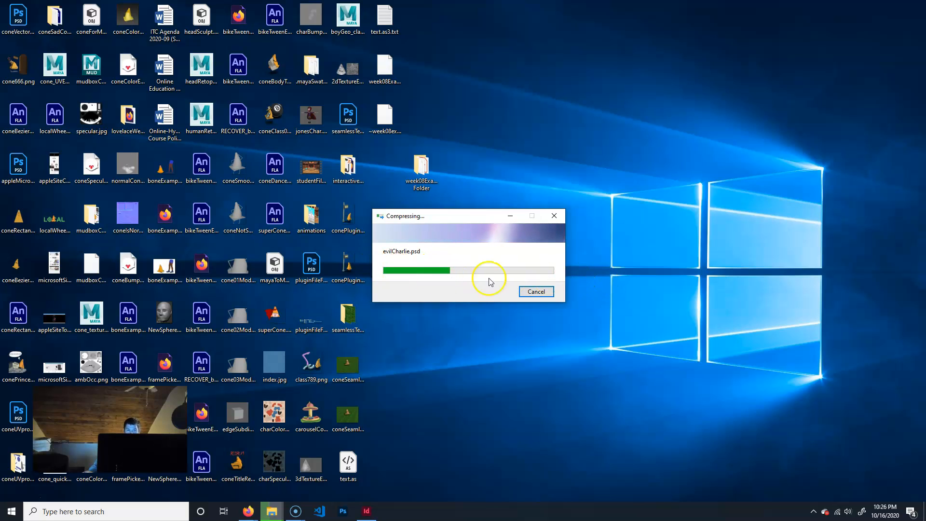
Look at the 7-Zip compression options available for week08ExampleAd Folder and dismiss them.
click(417, 174)
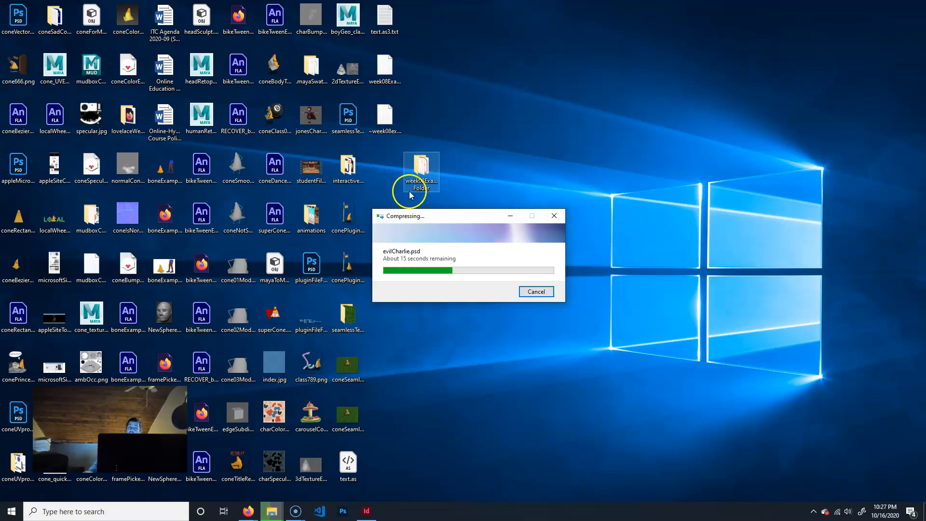
right_click(420, 174)
mouse_move(372, 211)
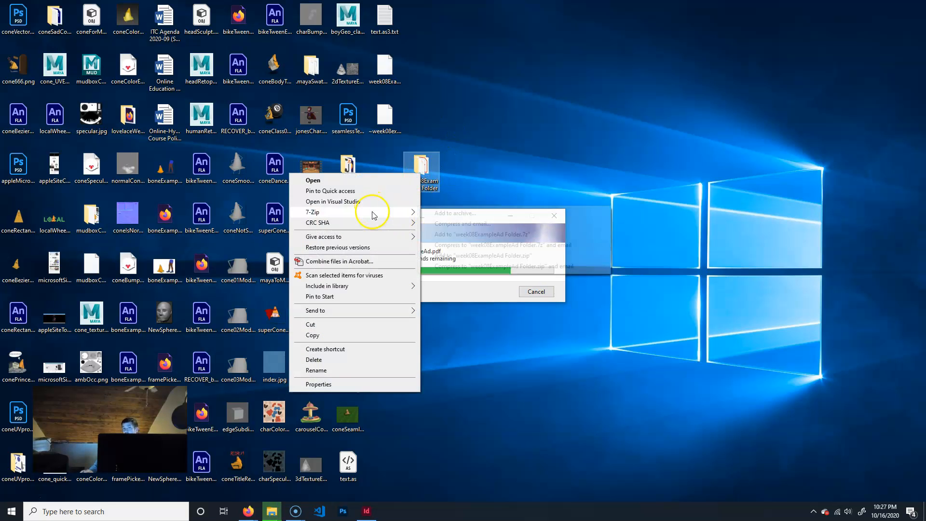
click(625, 151)
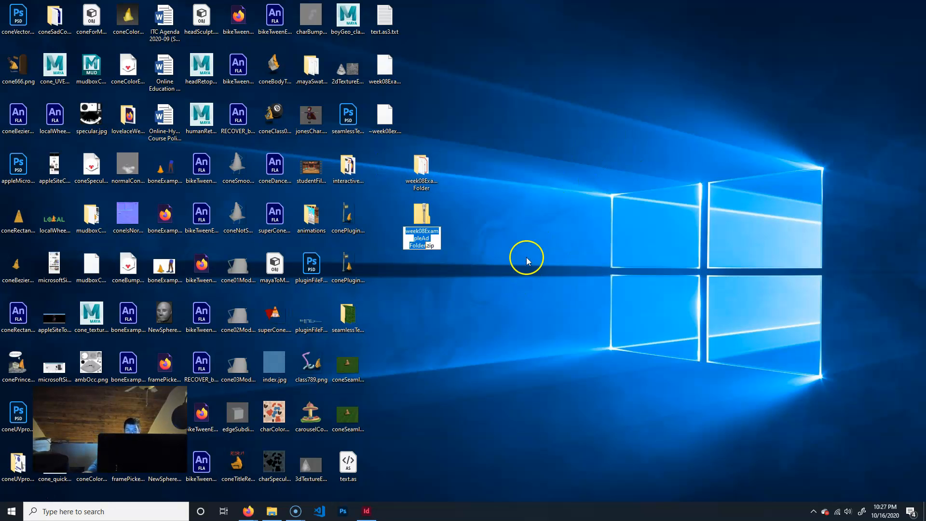
Keep the name week08ExampleAd Folder.zip, set the archive apart from the original folder, and check the package files inside it.
click(434, 207)
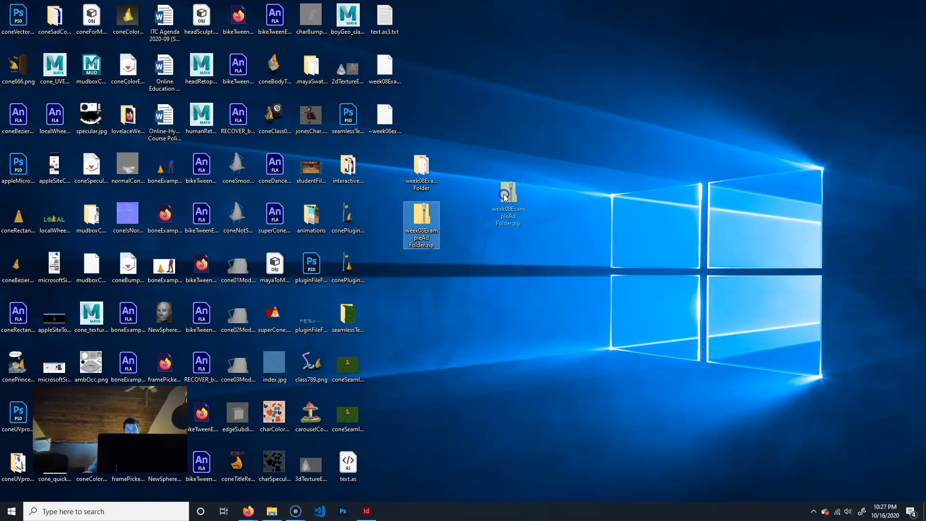
drag(425, 214, 499, 213)
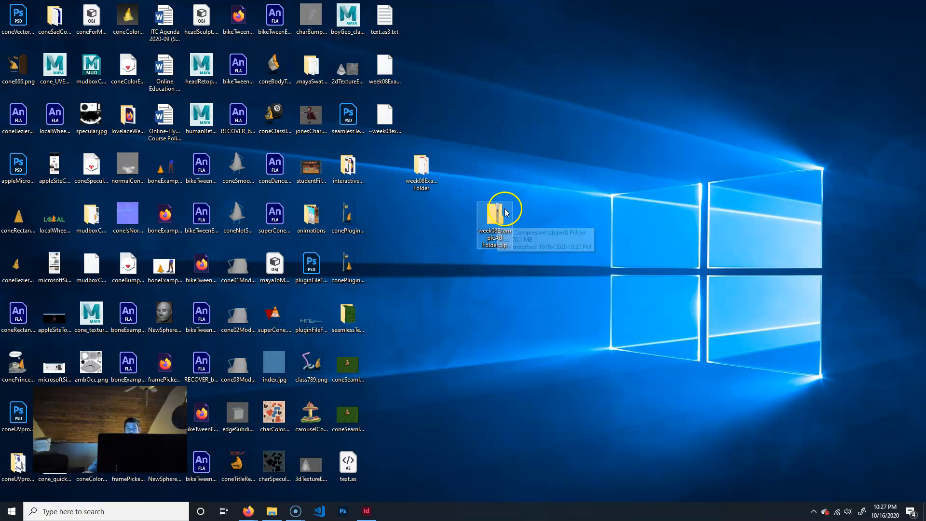
double_click(489, 242)
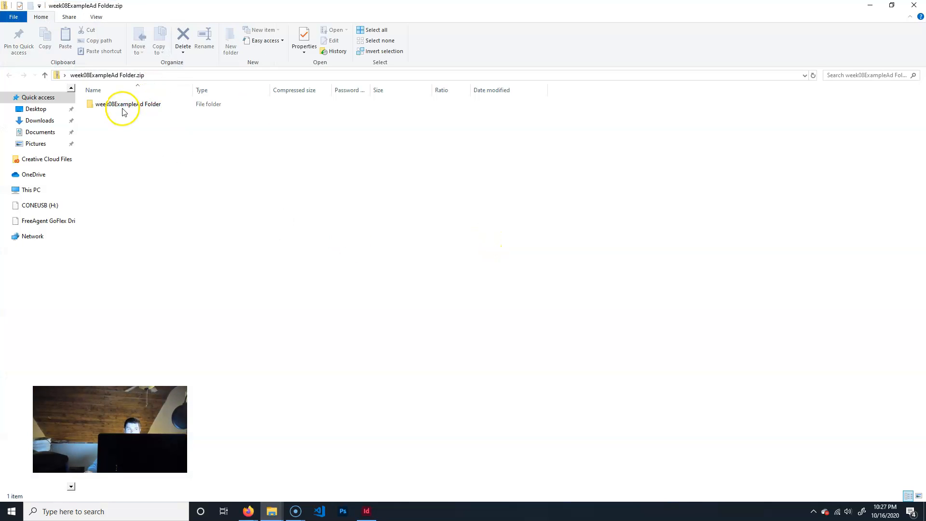
click(123, 109)
double_click(123, 109)
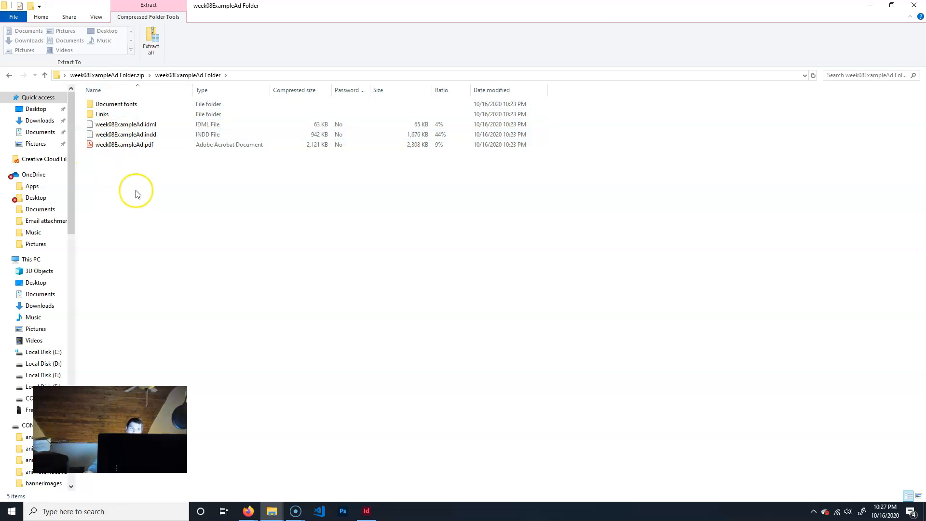
click(914, 6)
Reposition week08ExampleAd Folder.zip on the desktop, just below the original package folder and beside the existing icon columns.
drag(498, 218, 484, 180)
drag(512, 274, 540, 291)
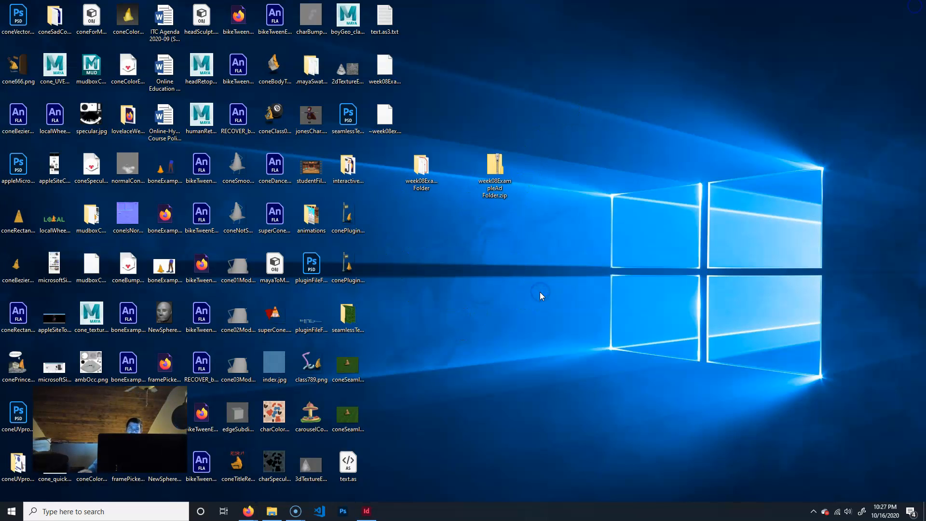
drag(515, 173, 410, 227)
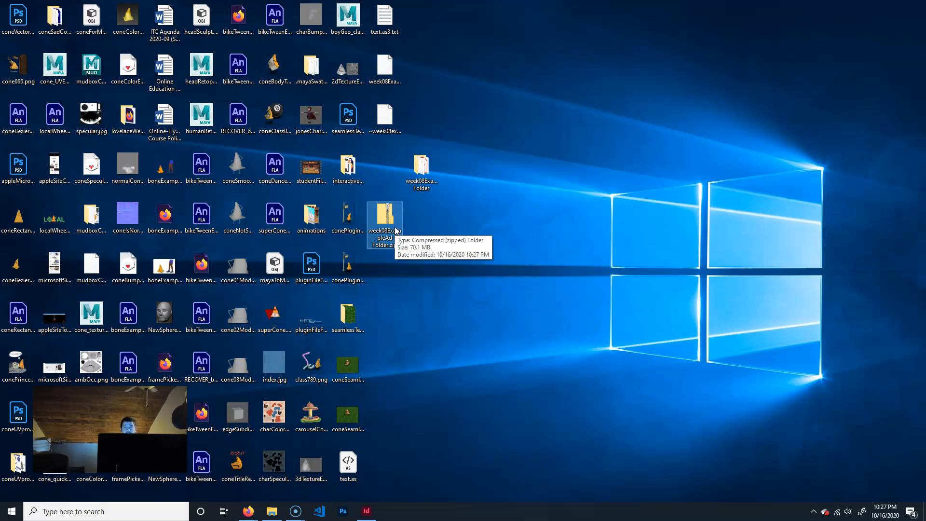
Switch back to InDesign to view the week08ExampleAd.indd poster.
click(366, 511)
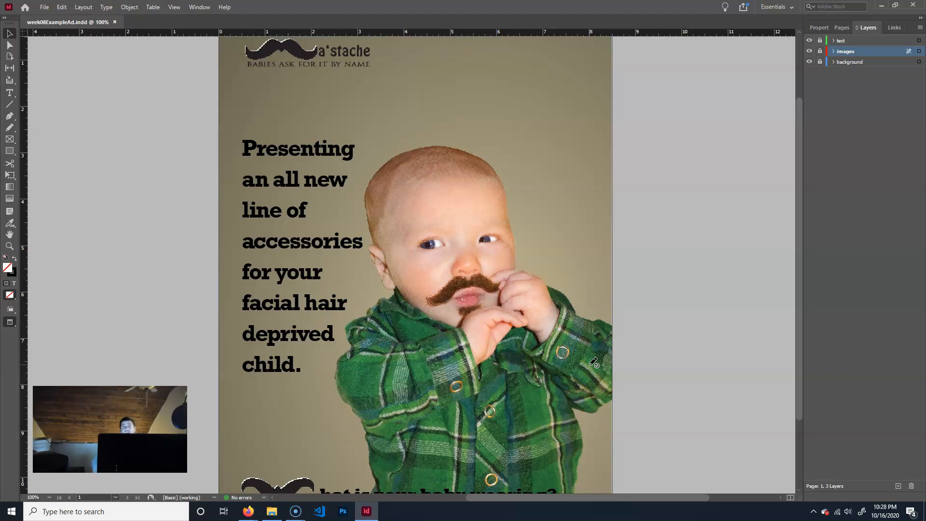
click(583, 339)
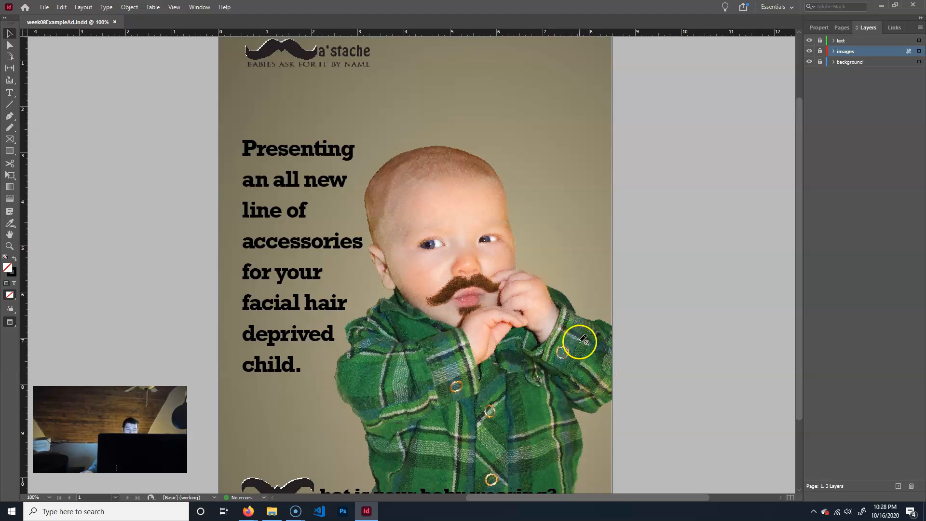